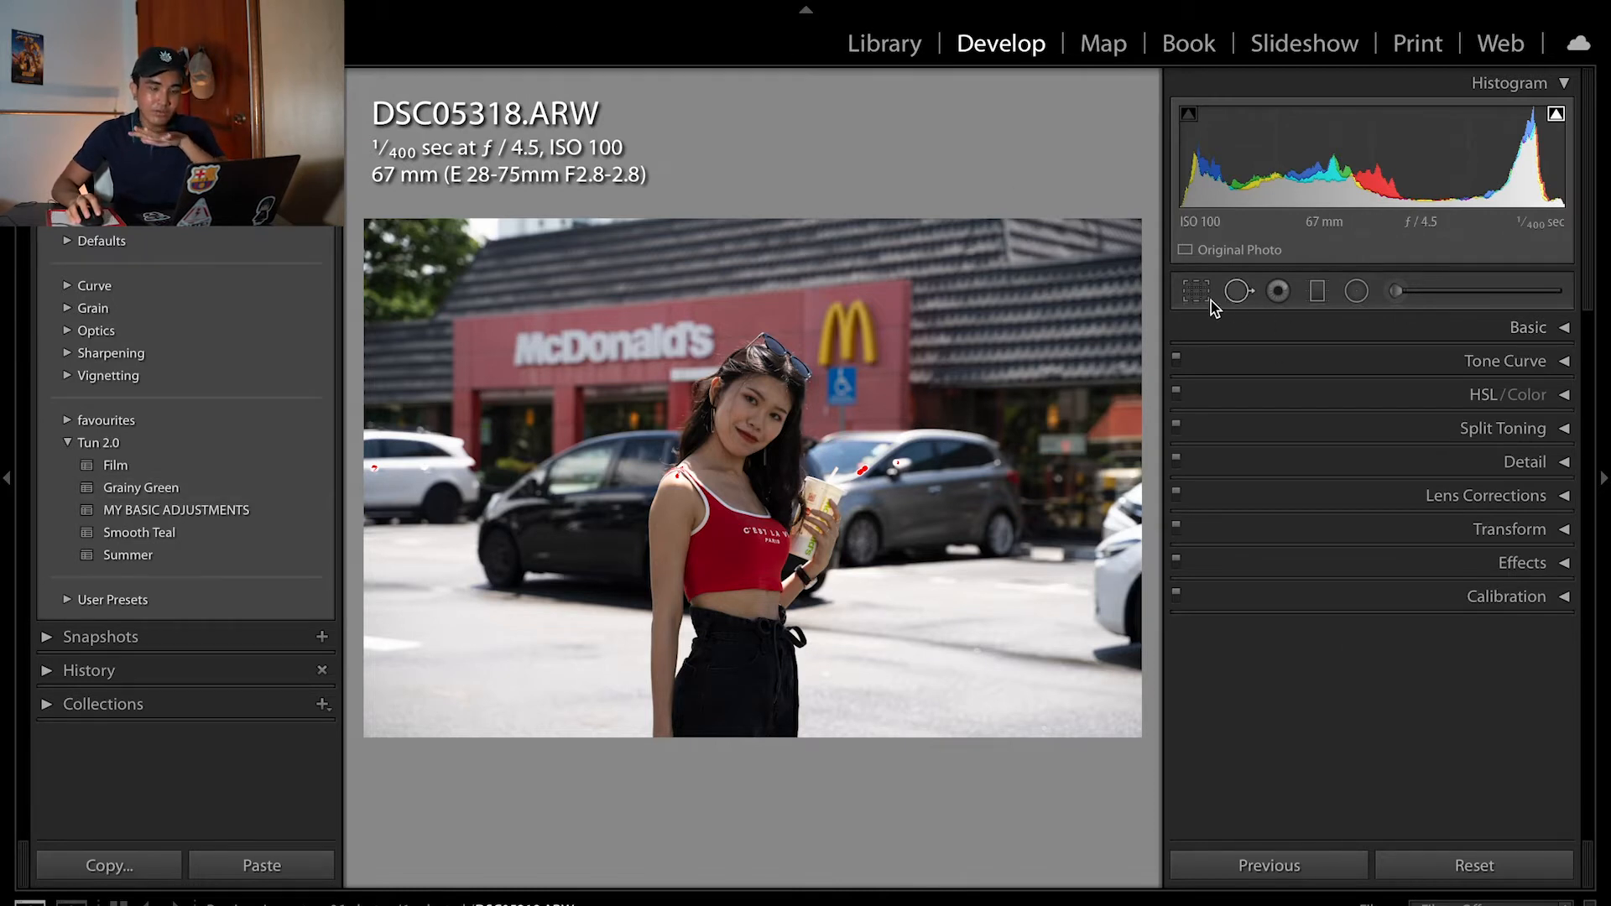
Review the Basic adjustments and the lens profile correction settings of the photo
{"action": "left_click", "coordinate": [1564, 329]}
{"action": "left_click", "coordinate": [1565, 334]}
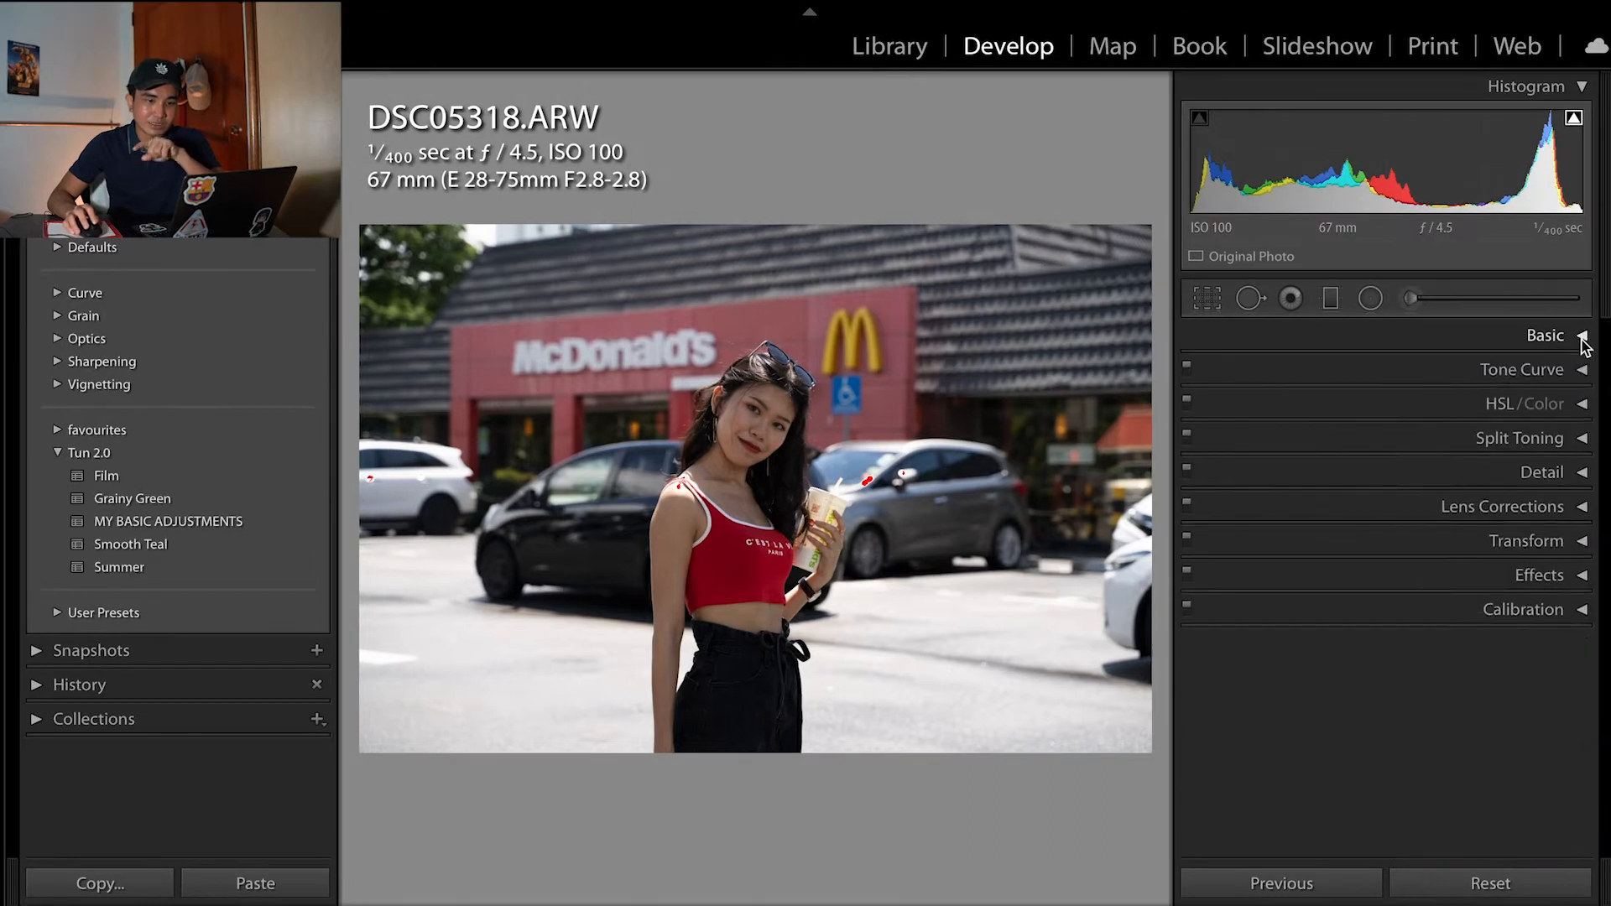
{"action": "left_click", "coordinate": [1581, 337]}
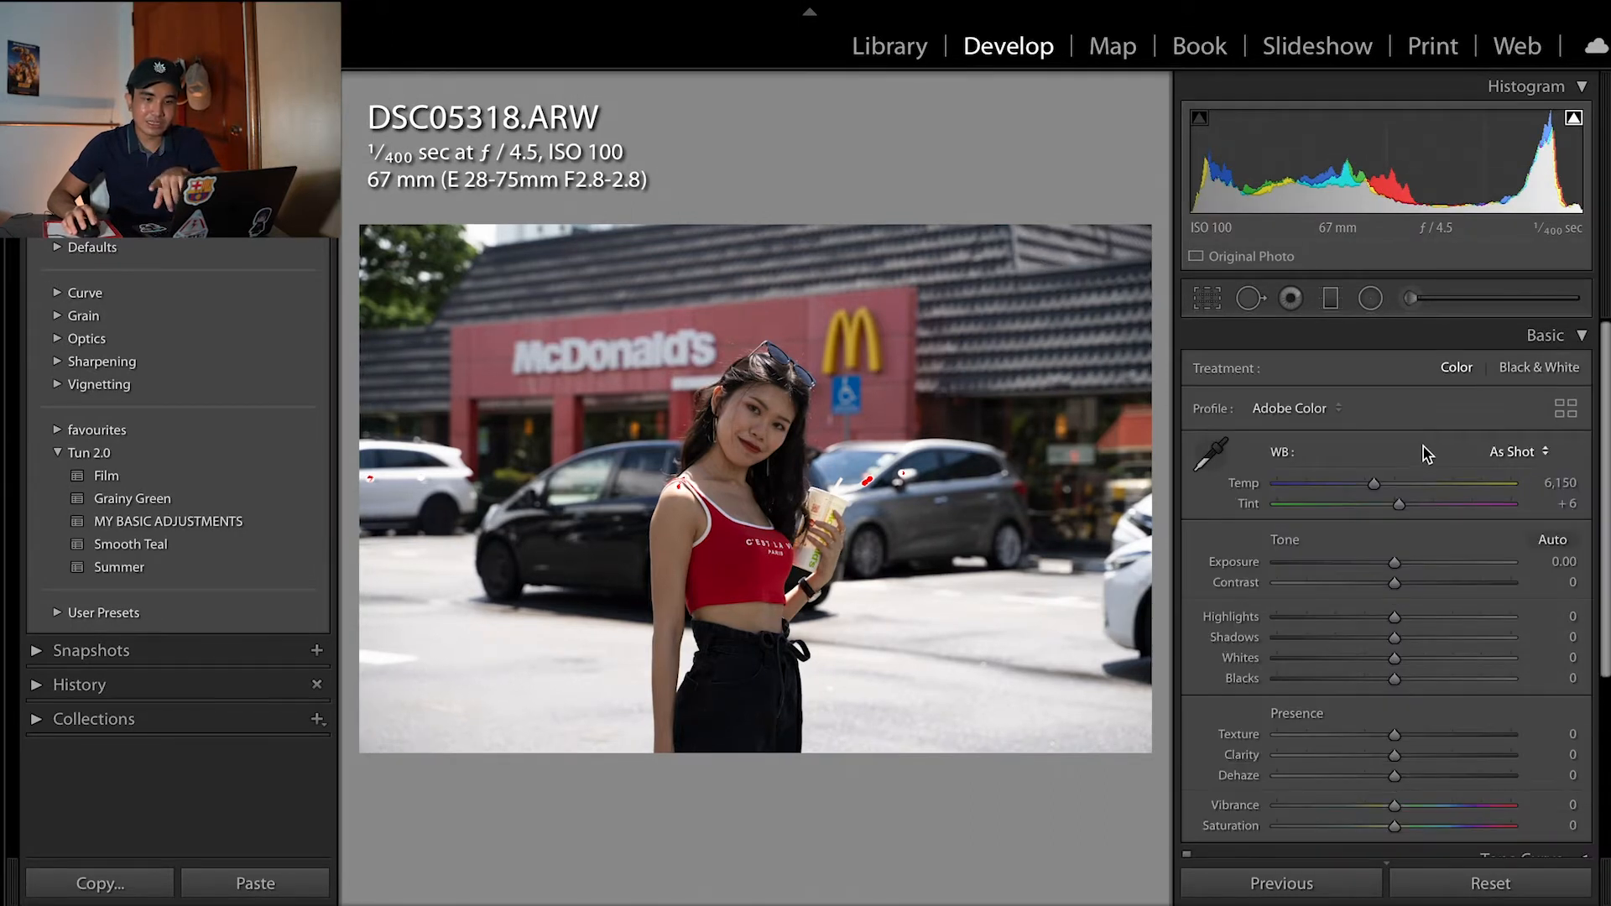
{"action": "left_click", "coordinate": [1549, 337]}
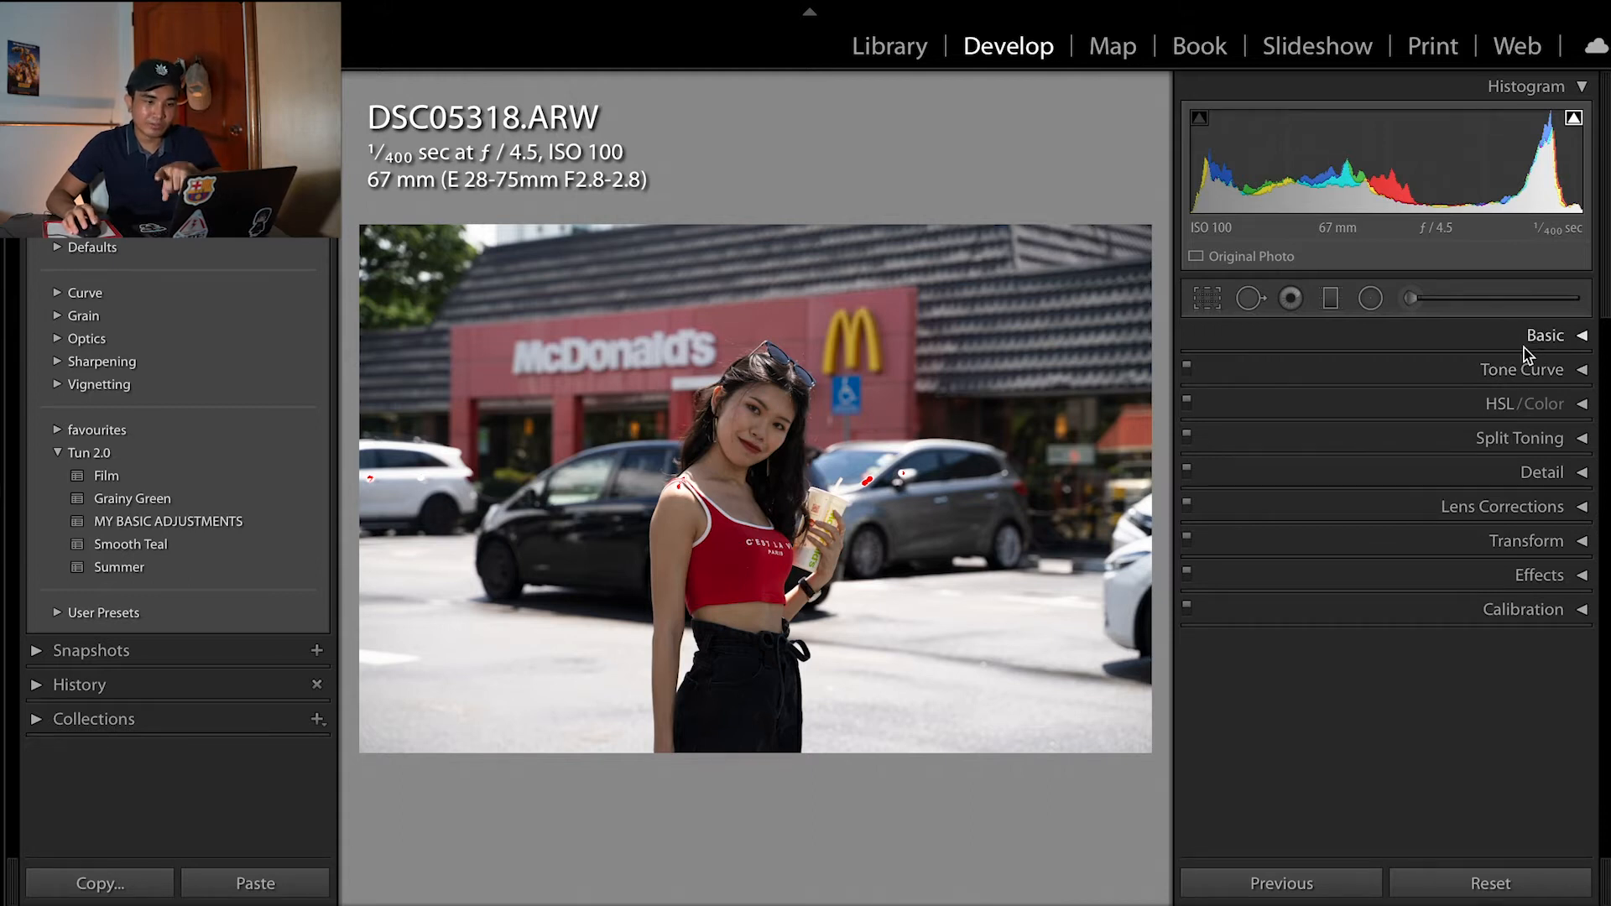
{"action": "left_click", "coordinate": [1549, 338]}
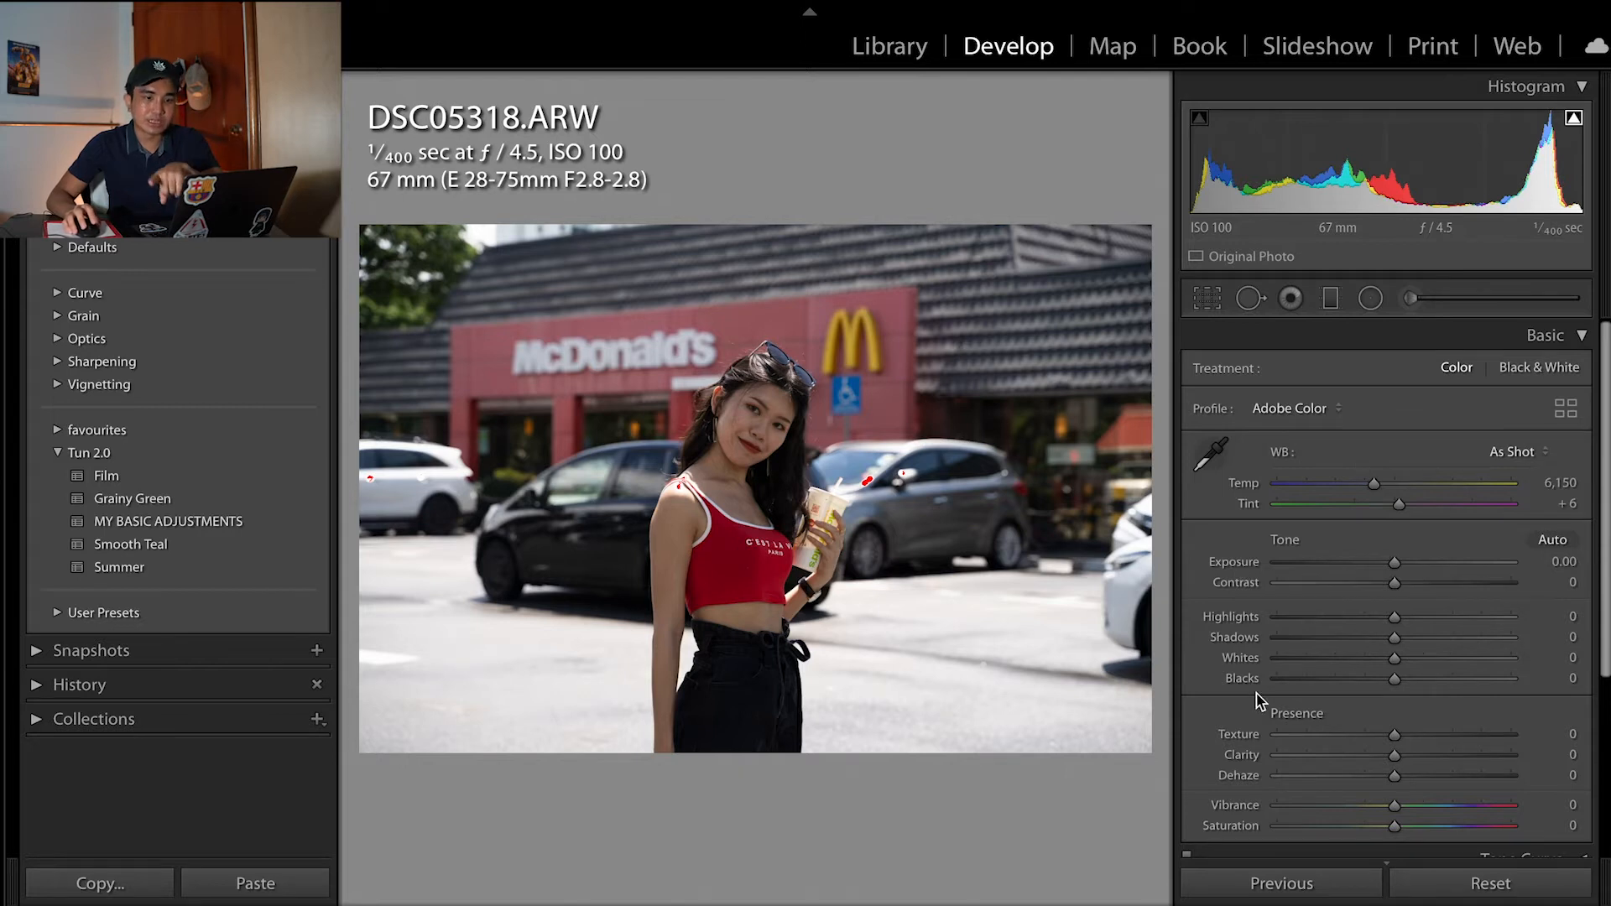
{"action": "left_click", "coordinate": [1542, 336]}
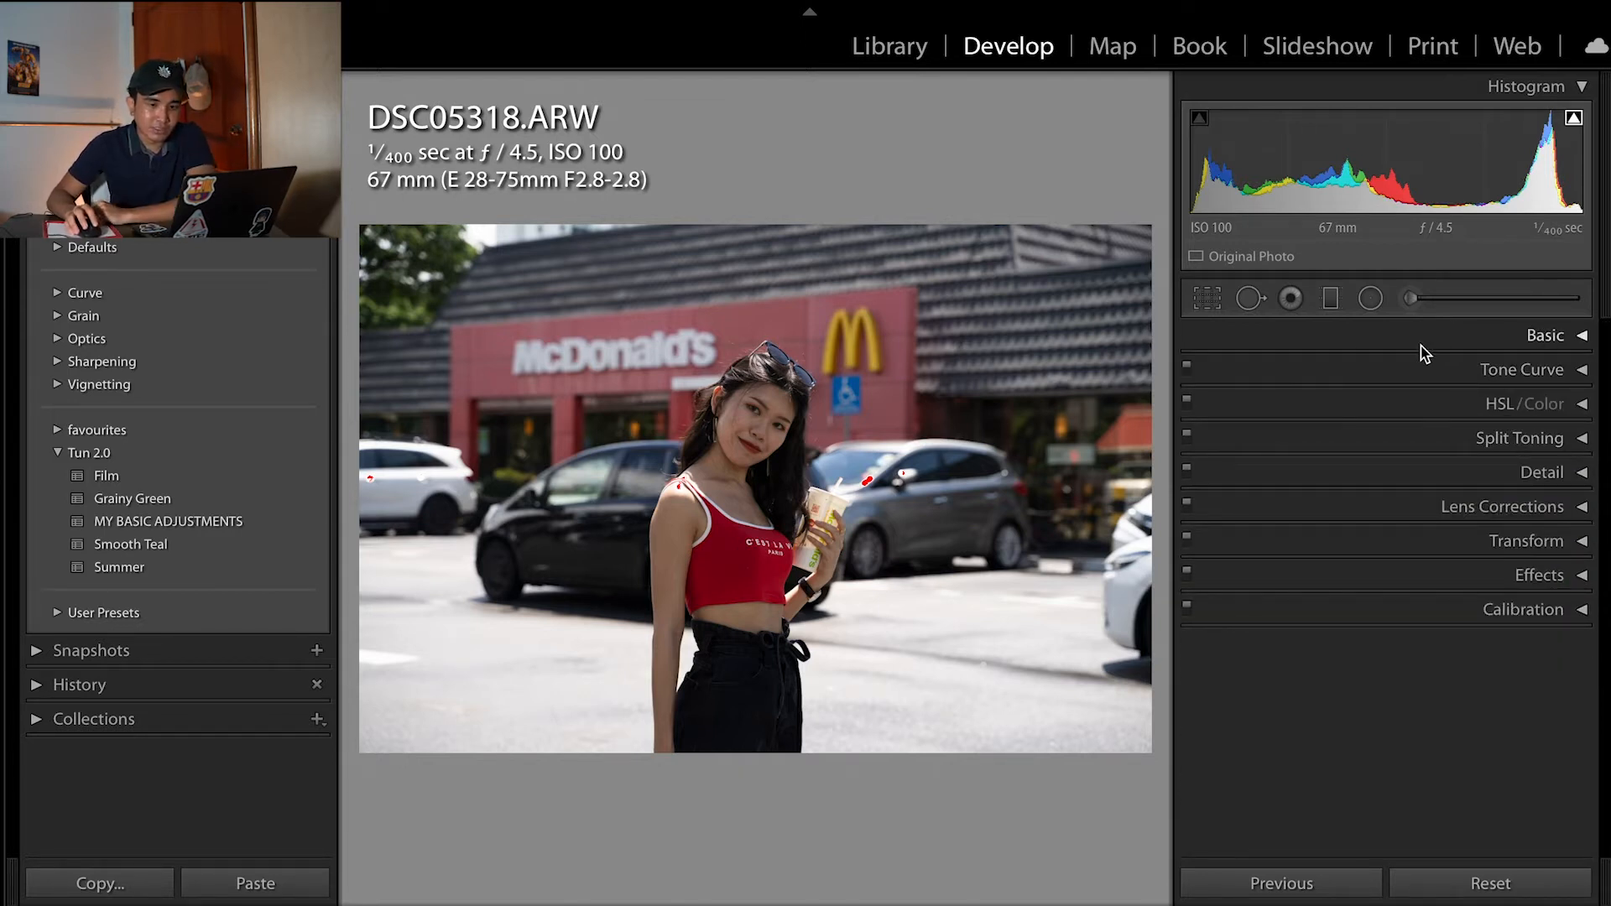
{"action": "left_click", "coordinate": [1459, 517]}
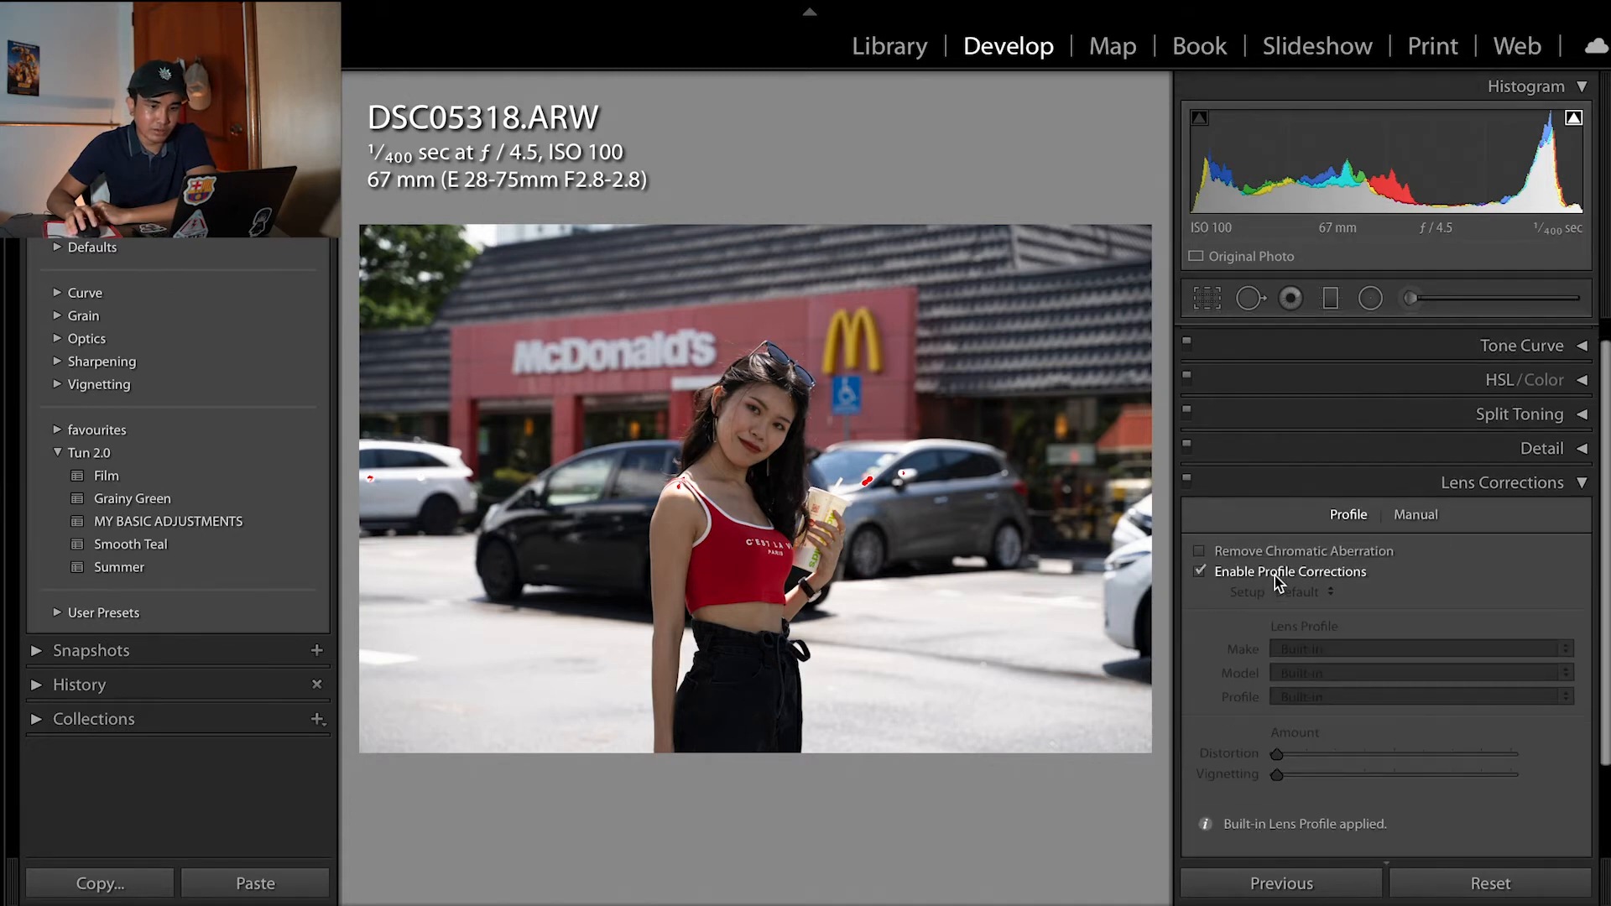
{"action": "left_click", "coordinate": [1528, 484]}
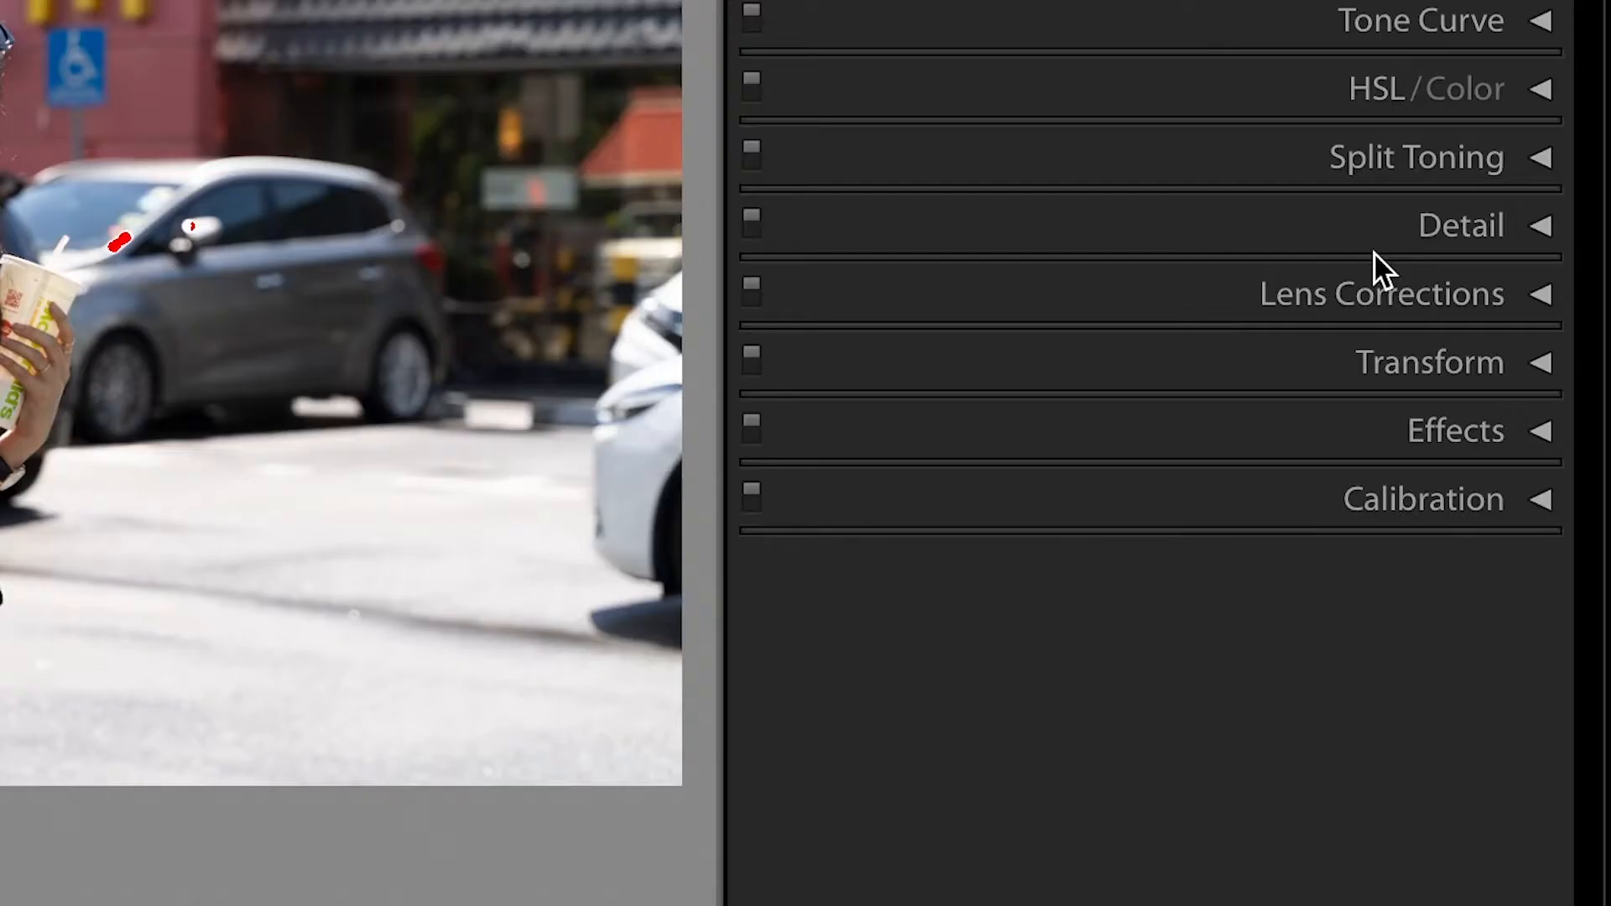
{"action": "left_click", "coordinate": [1361, 312]}
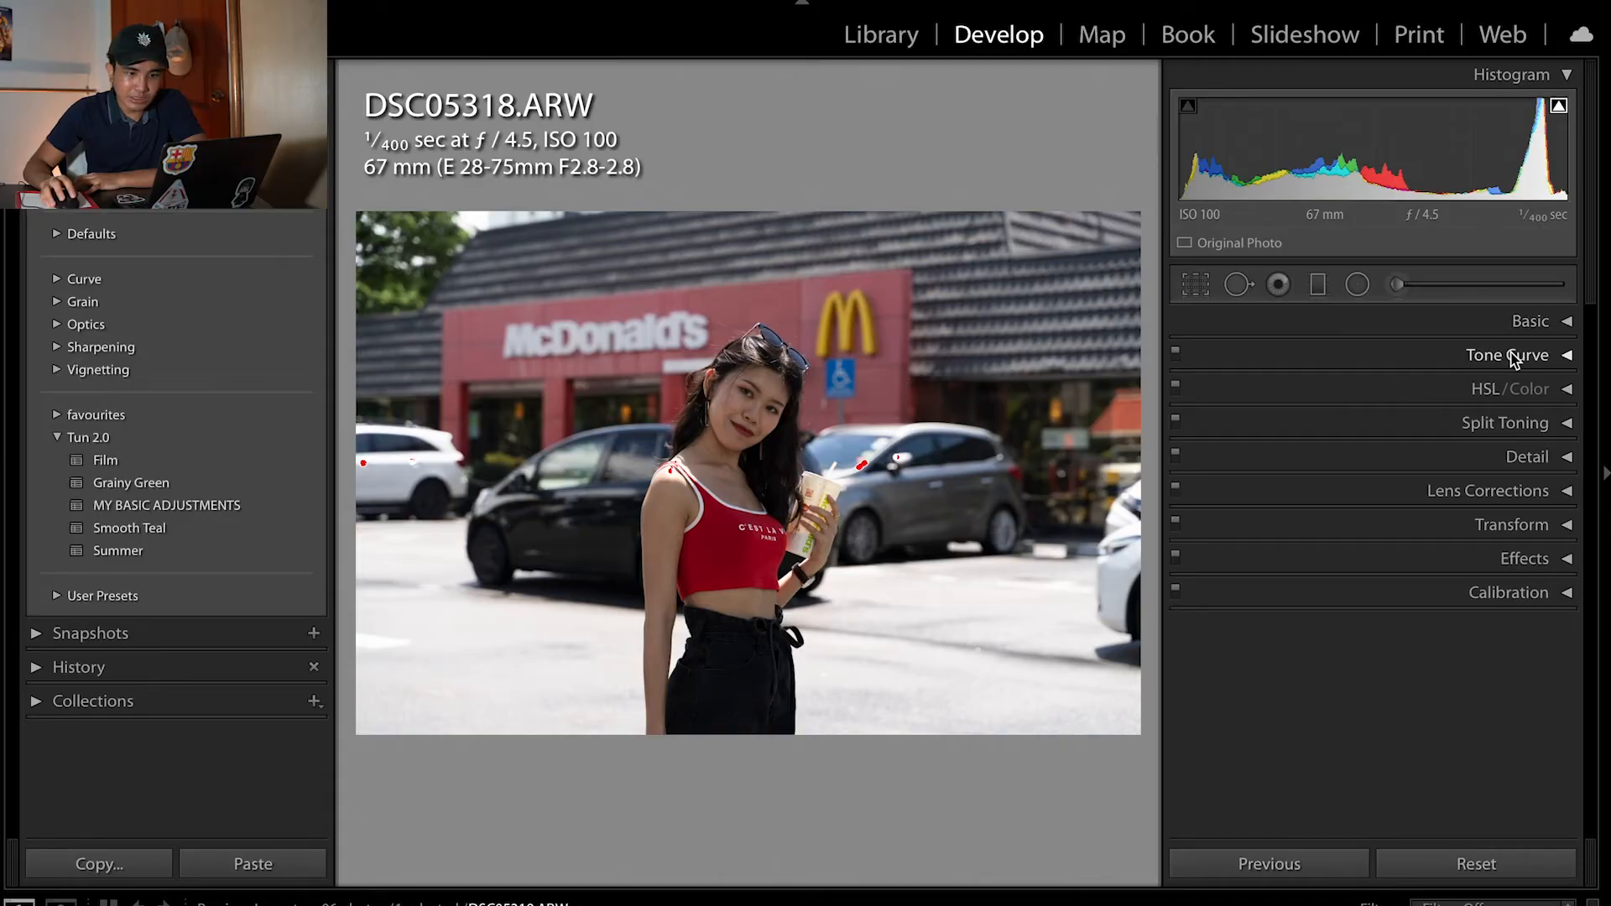
Open the Tone Curve, look at its parametric regions and set it to edit the RGB point curve
{"action": "left_click", "coordinate": [1513, 360]}
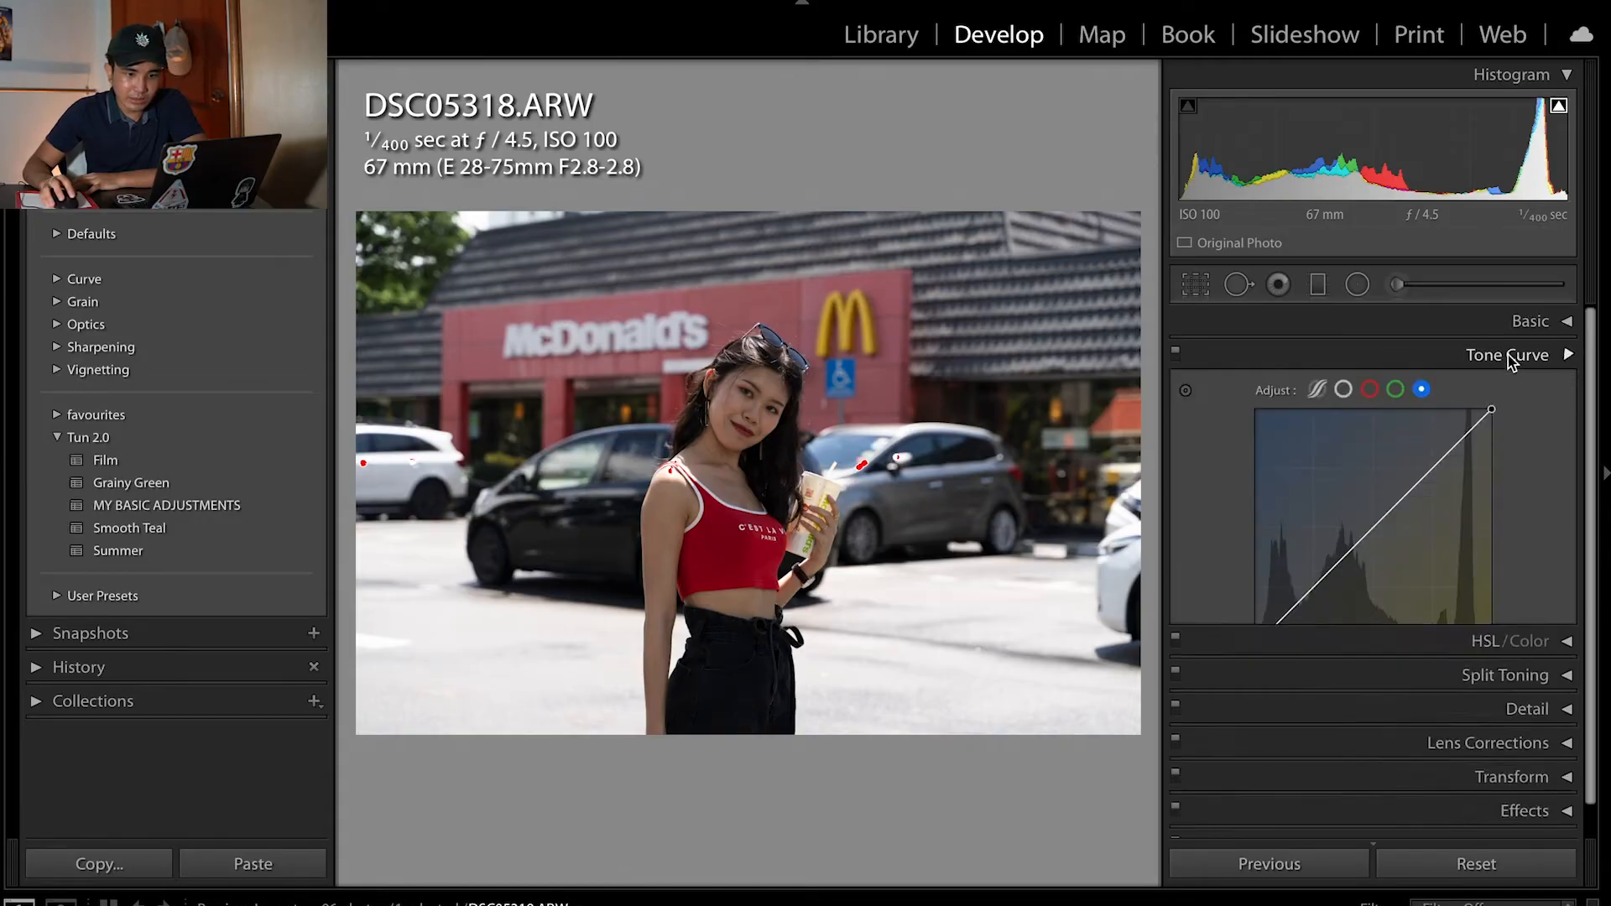
{"action": "left_click", "coordinate": [1335, 386]}
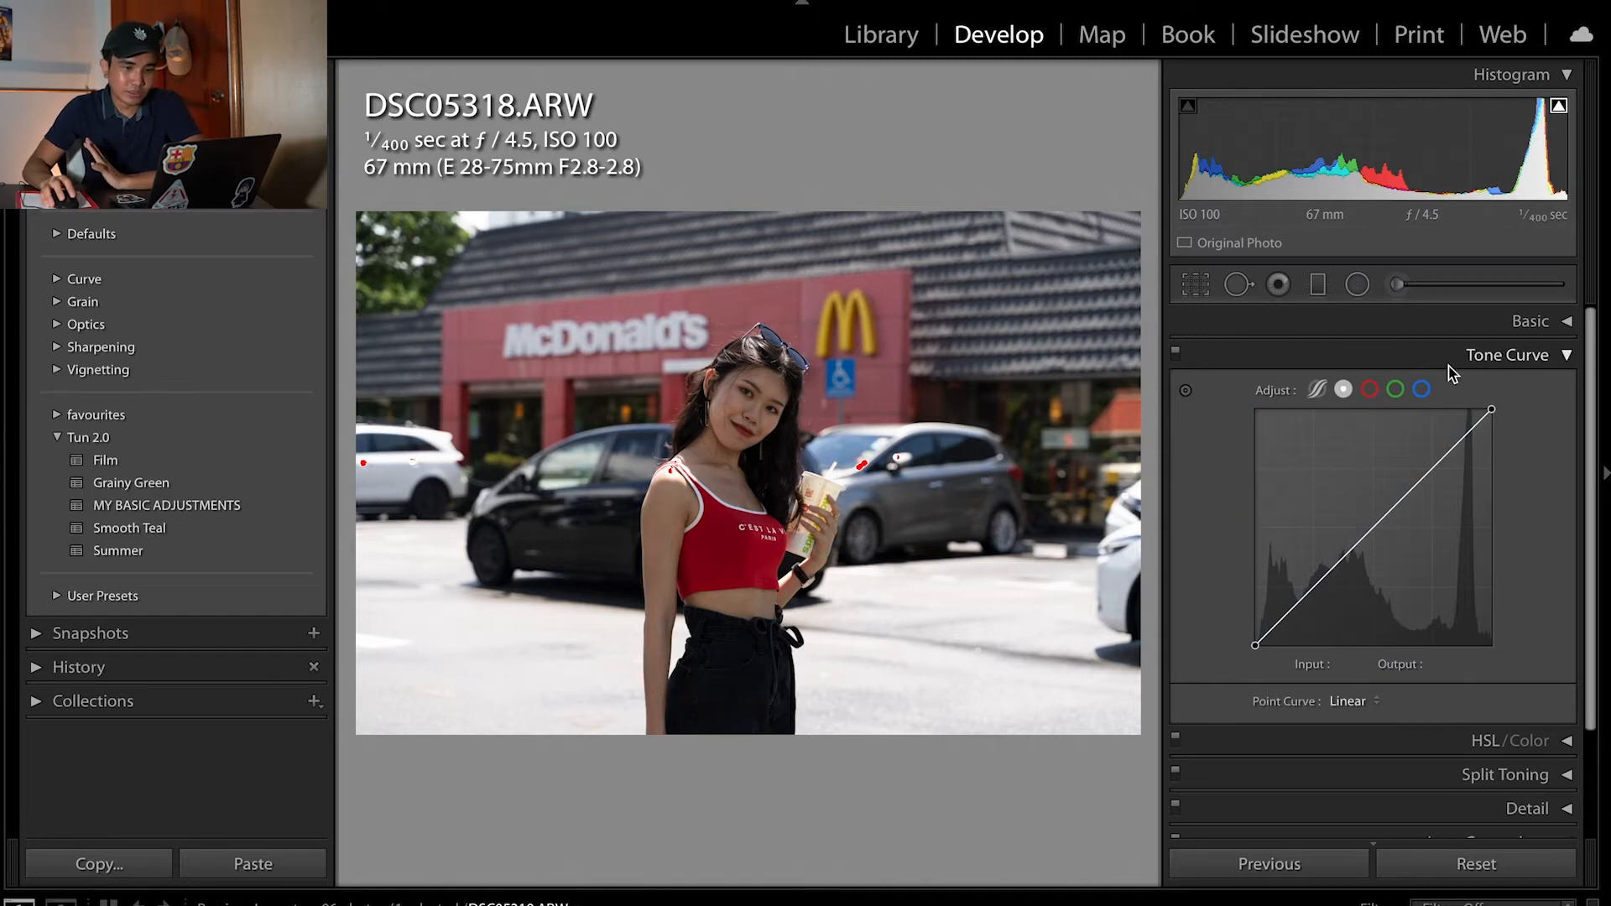
{"action": "left_click", "coordinate": [1315, 391]}
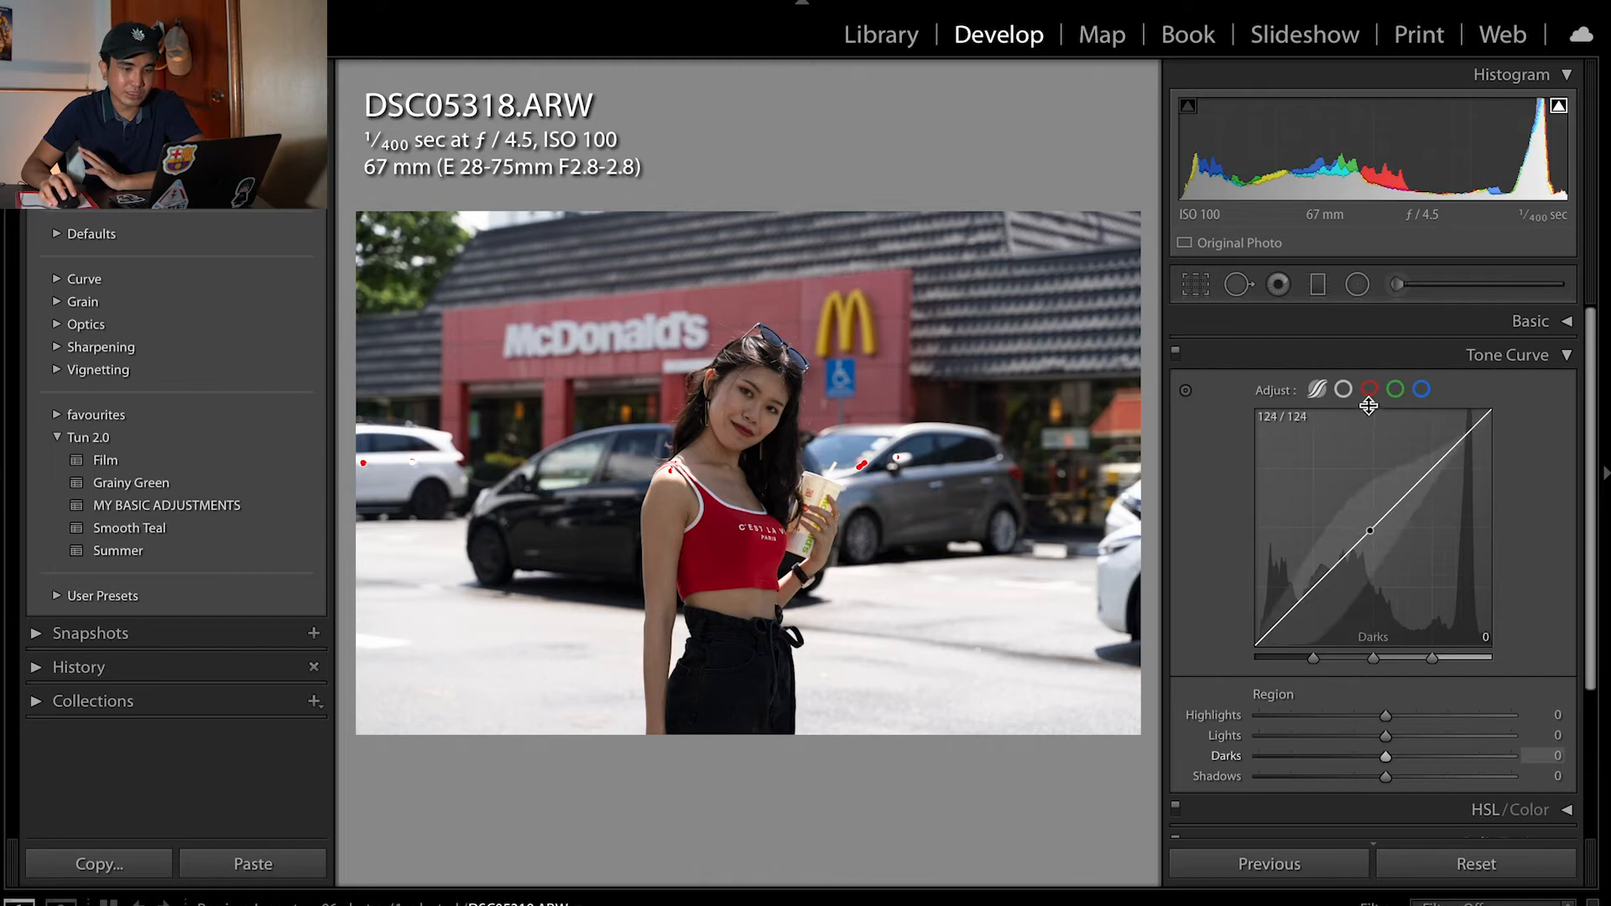
{"action": "left_click", "coordinate": [1343, 390]}
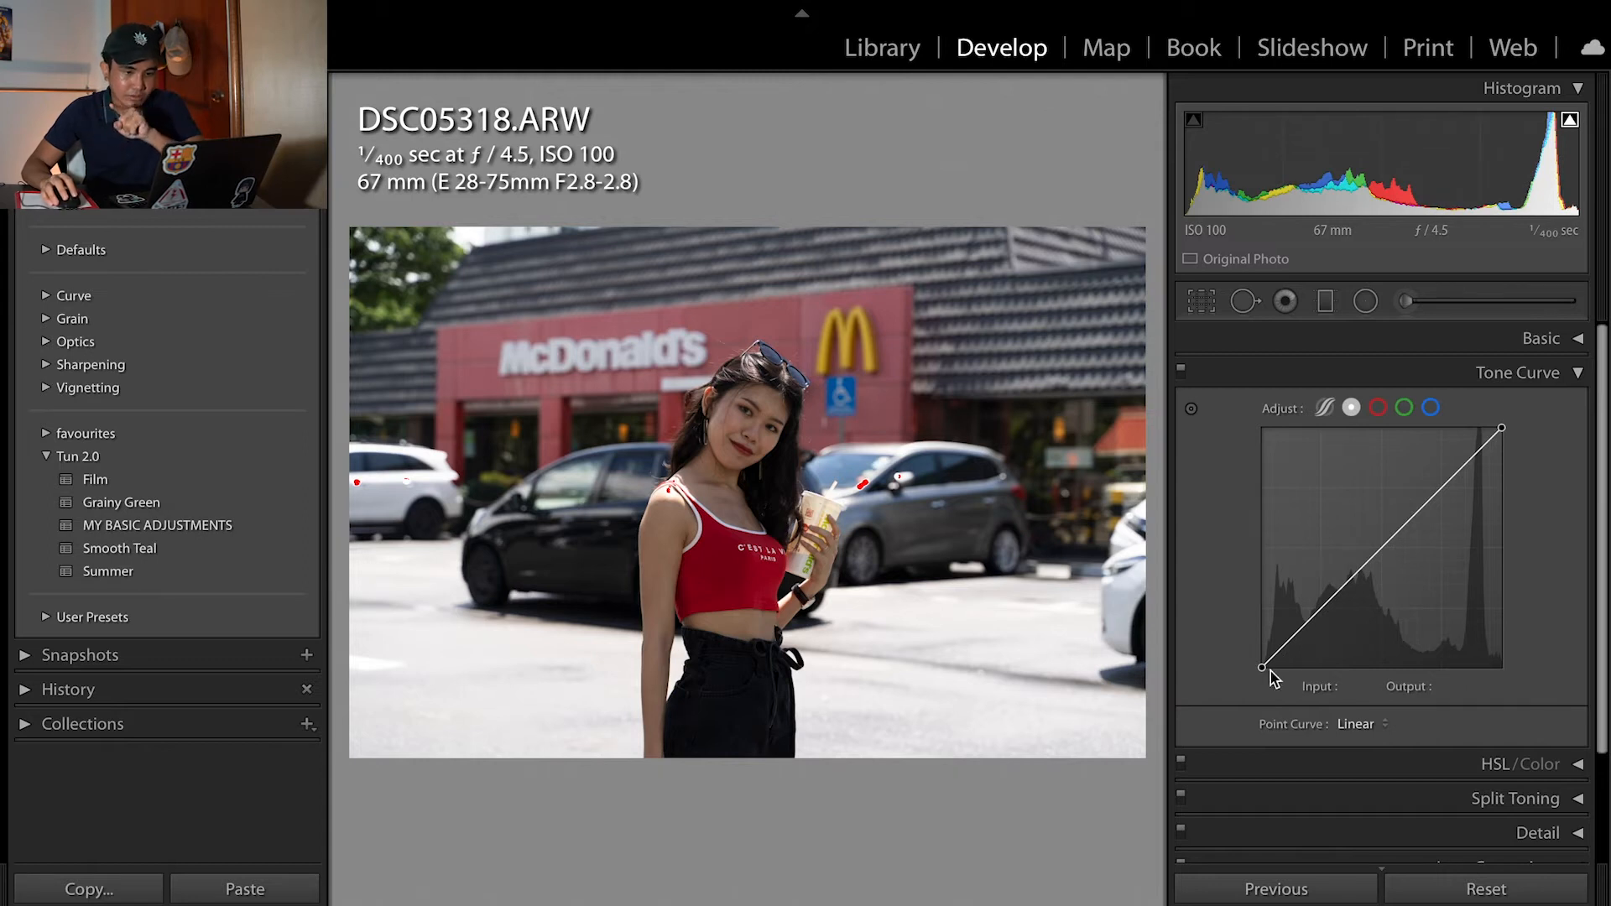
Try moving the shadow, midtone and highlight parts of the RGB point curve, resetting each change
{"action": "left_click_drag", "start_coordinate": [1261, 668], "coordinate": [1288, 638]}
{"action": "double_click", "coordinate": [1290, 634]}
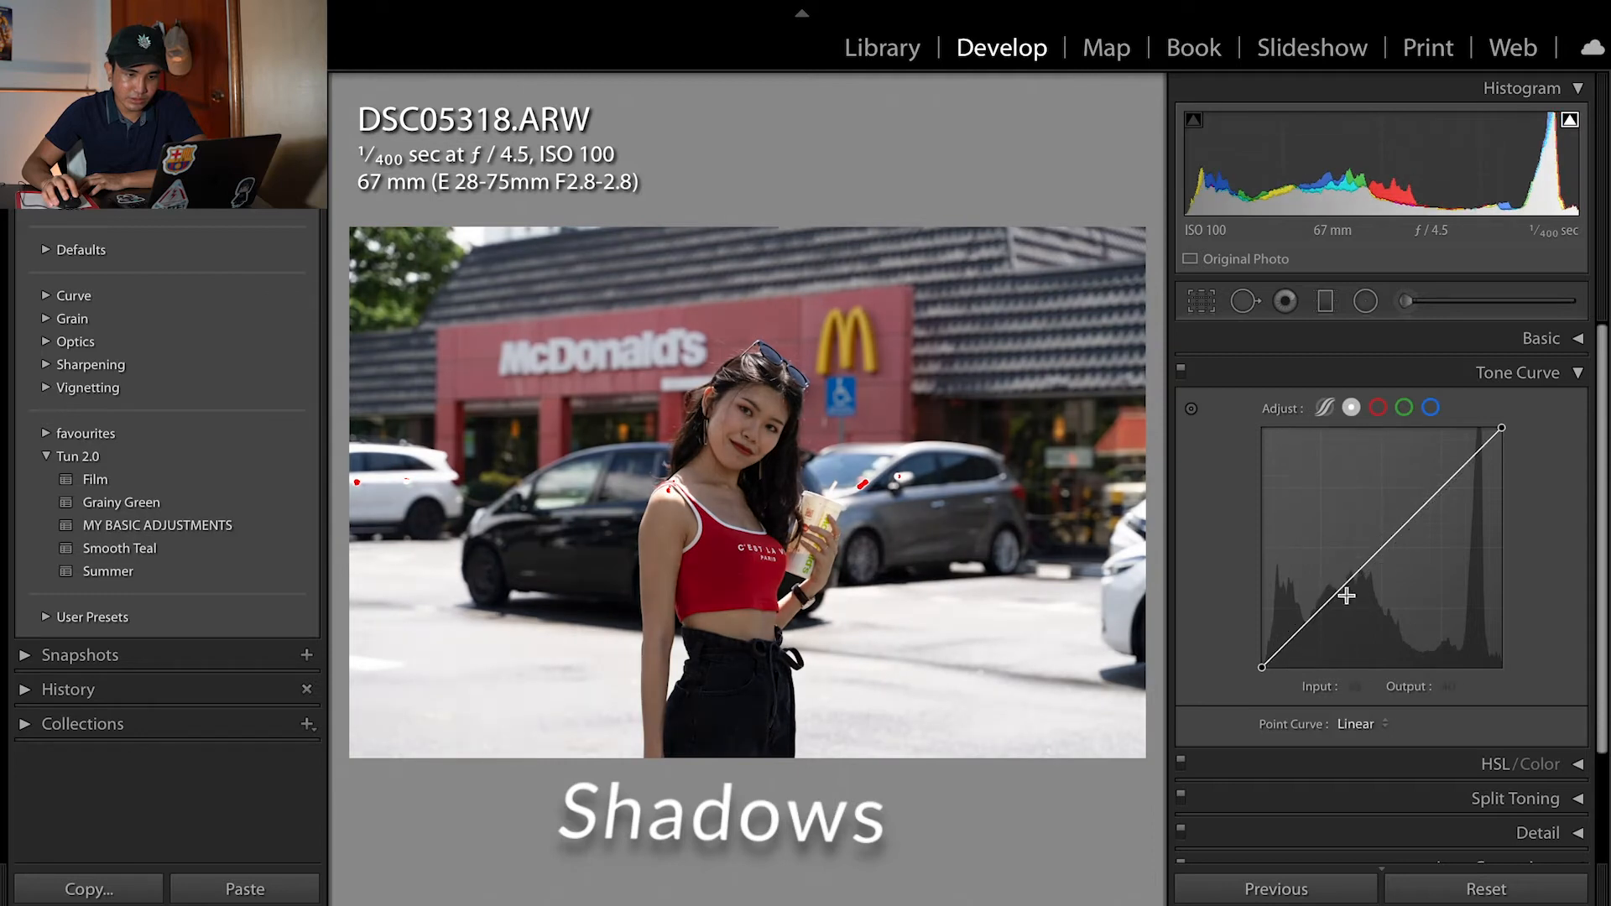
{"action": "mouse_move", "coordinate": [1378, 551]}
{"action": "left_mouse_down"}
{"action": "mouse_move", "coordinate": [1383, 529]}
{"action": "mouse_move", "coordinate": [1399, 576]}
{"action": "mouse_move", "coordinate": [1381, 543]}
{"action": "left_mouse_up"}
{"action": "double_click", "coordinate": [1383, 542]}
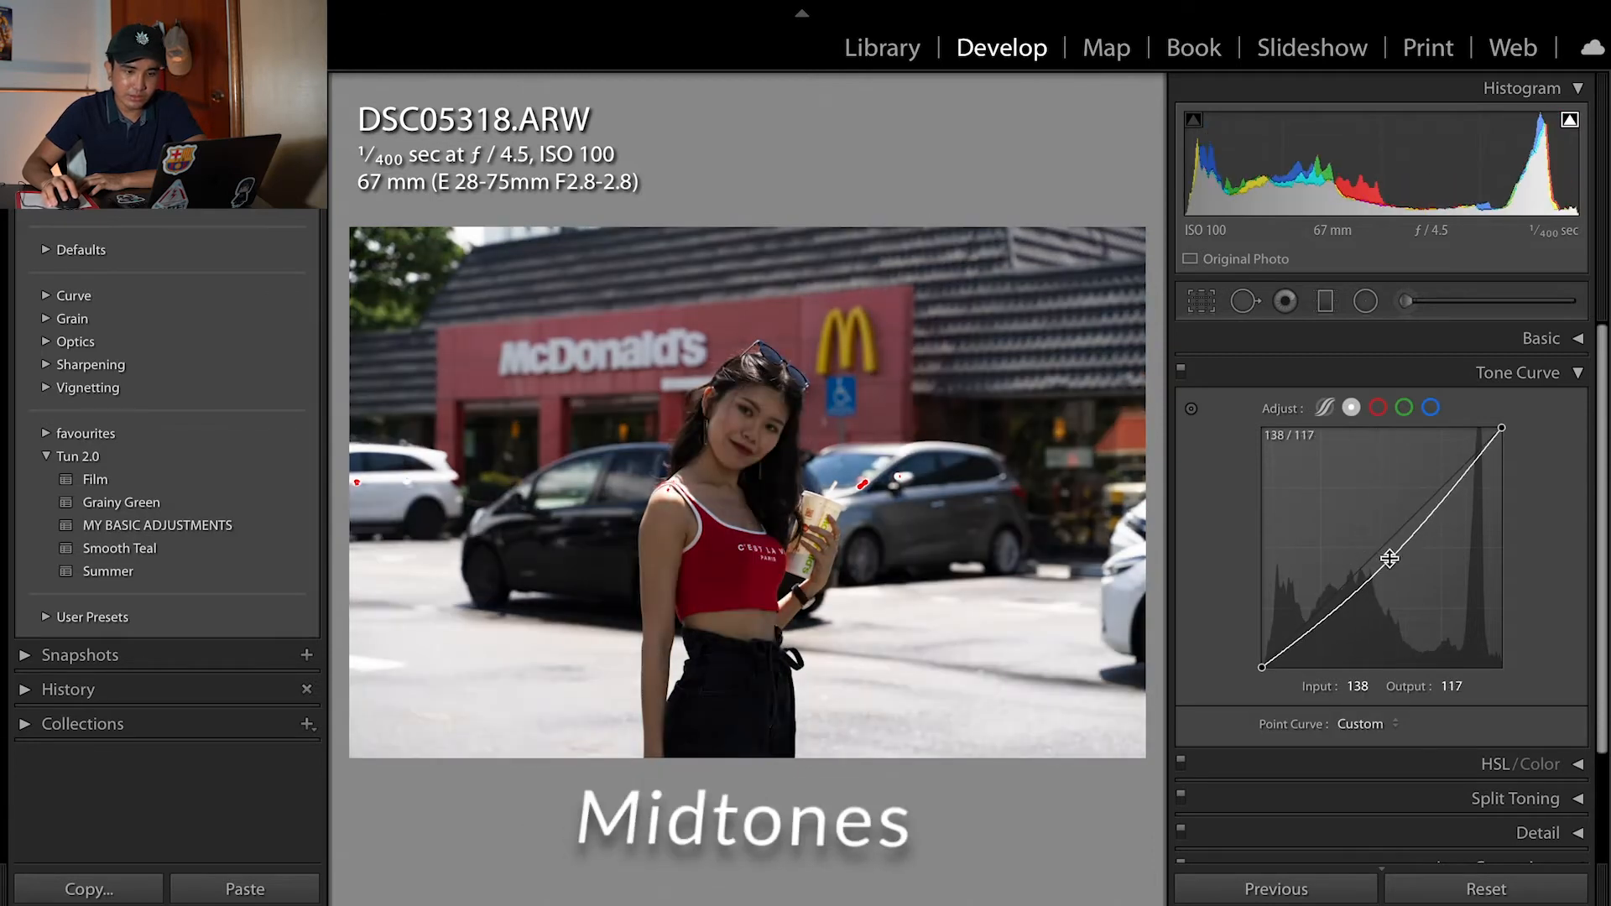
{"action": "mouse_move", "coordinate": [1440, 490]}
{"action": "left_mouse_down"}
{"action": "mouse_move", "coordinate": [1443, 470]}
{"action": "mouse_move", "coordinate": [1457, 493]}
{"action": "mouse_move", "coordinate": [1454, 466]}
{"action": "left_mouse_up"}
{"action": "double_click", "coordinate": [1456, 467]}
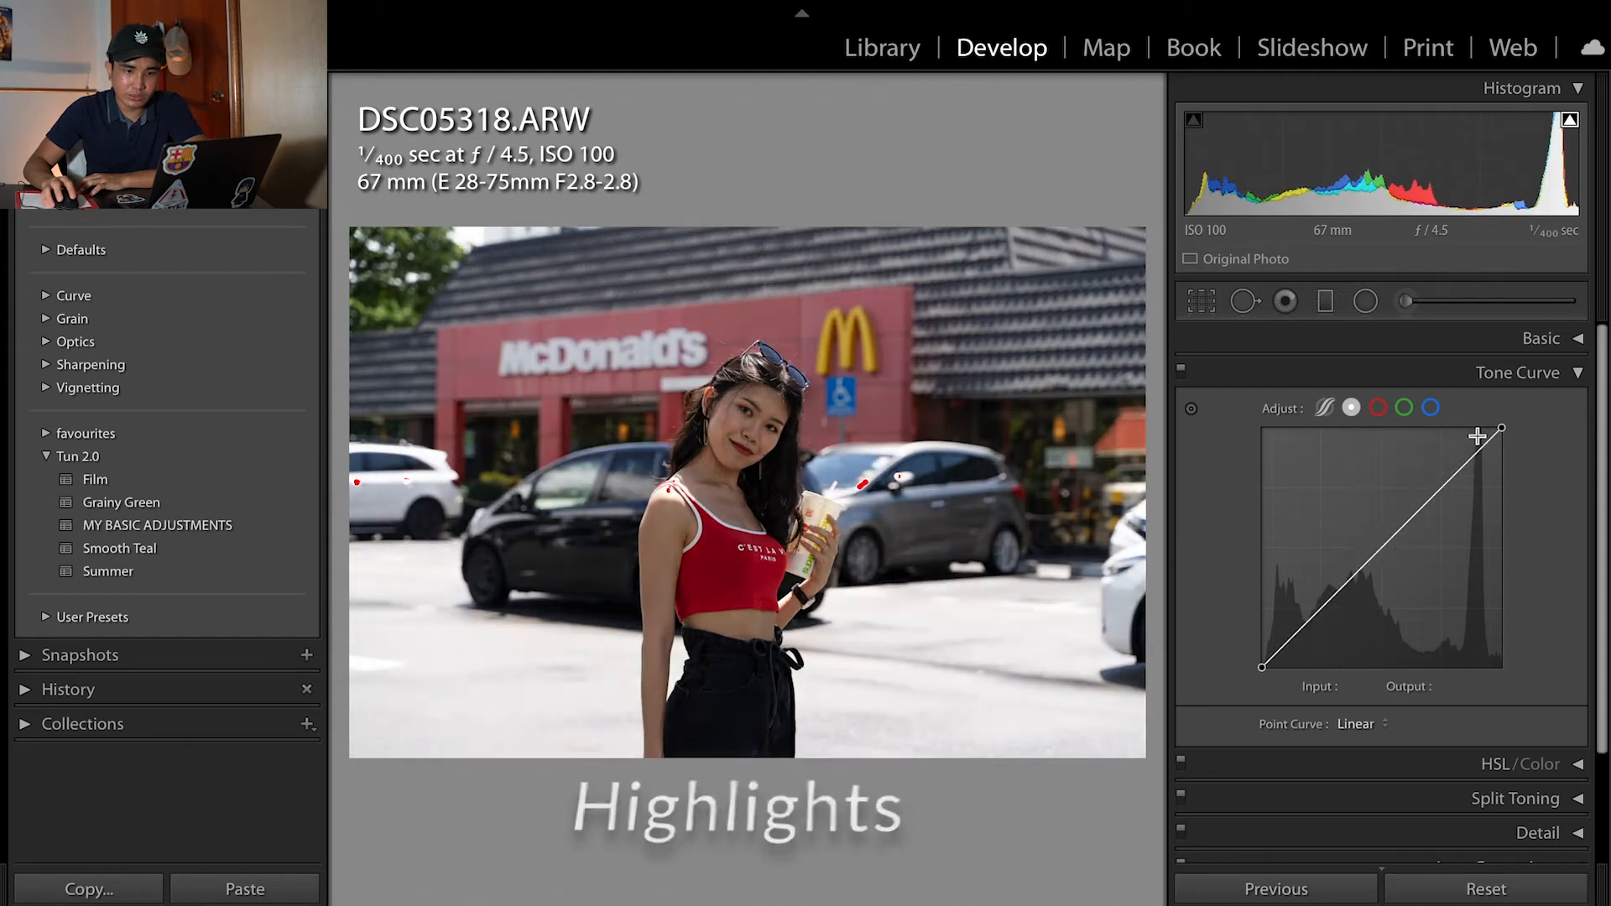
{"action": "mouse_move", "coordinate": [1504, 428]}
{"action": "left_mouse_down"}
{"action": "mouse_move", "coordinate": [1370, 428]}
{"action": "mouse_move", "coordinate": [1564, 420]}
{"action": "mouse_move", "coordinate": [1553, 633]}
{"action": "mouse_move", "coordinate": [1553, 467]}
{"action": "mouse_move", "coordinate": [1529, 392]}
{"action": "mouse_move", "coordinate": [1510, 430]}
{"action": "mouse_move", "coordinate": [1490, 426]}
{"action": "left_mouse_up"}
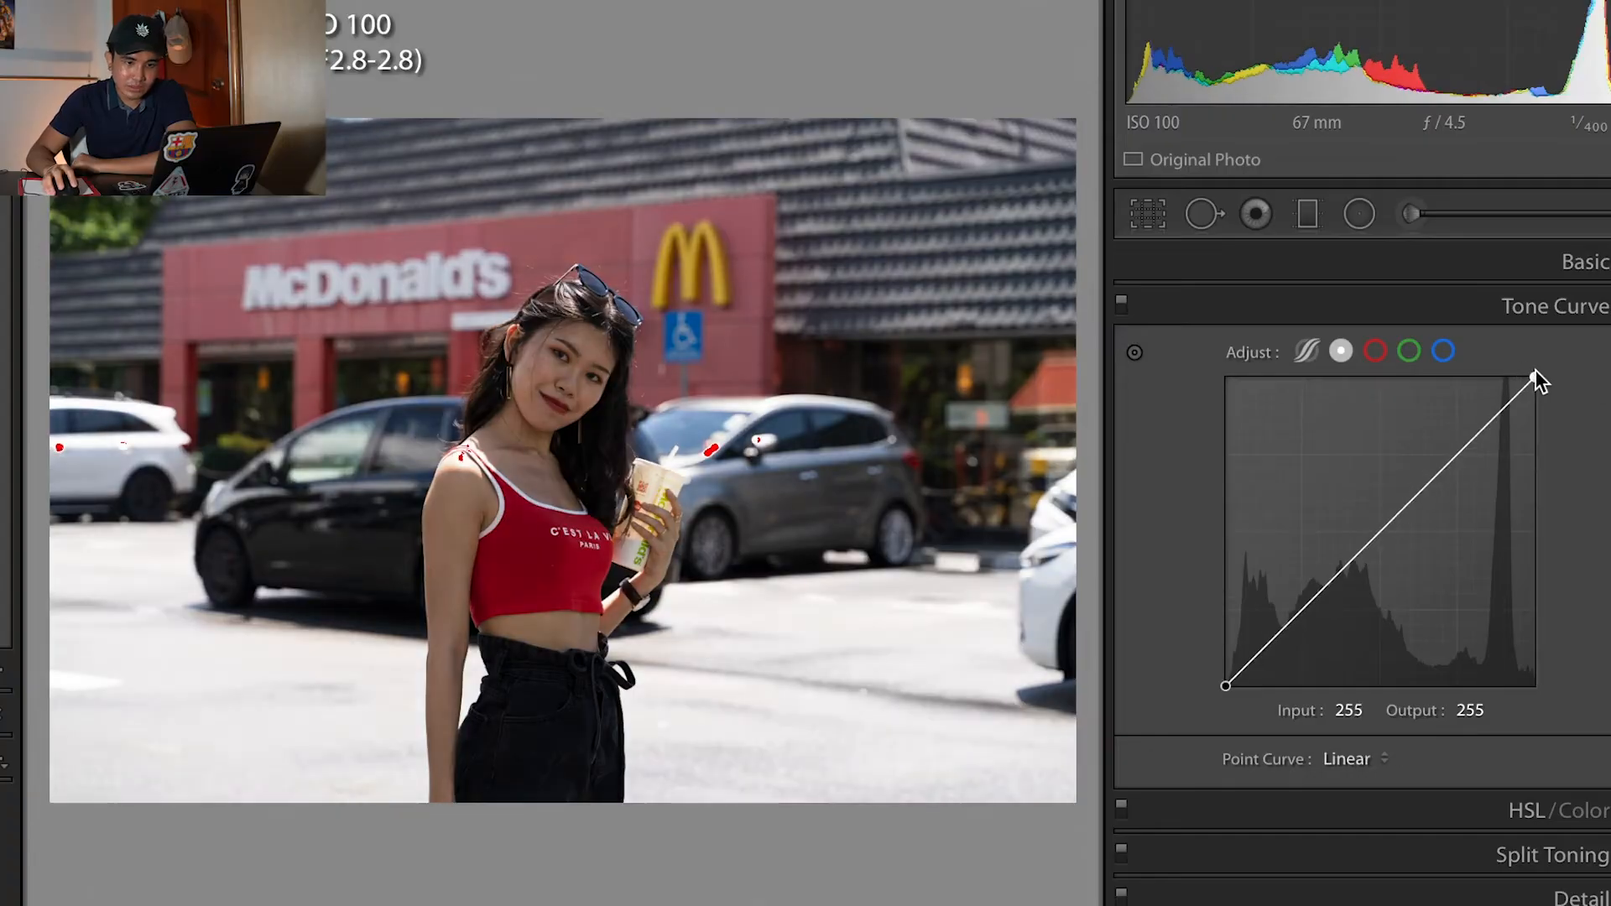
Try a white point at input 223, output 255 and a darkening point at 162/89 on the RGB curve, clearing each trial
{"action": "left_click_drag", "start_coordinate": [1537, 381], "coordinate": [1500, 377]}
{"action": "right_click", "coordinate": [1500, 379]}
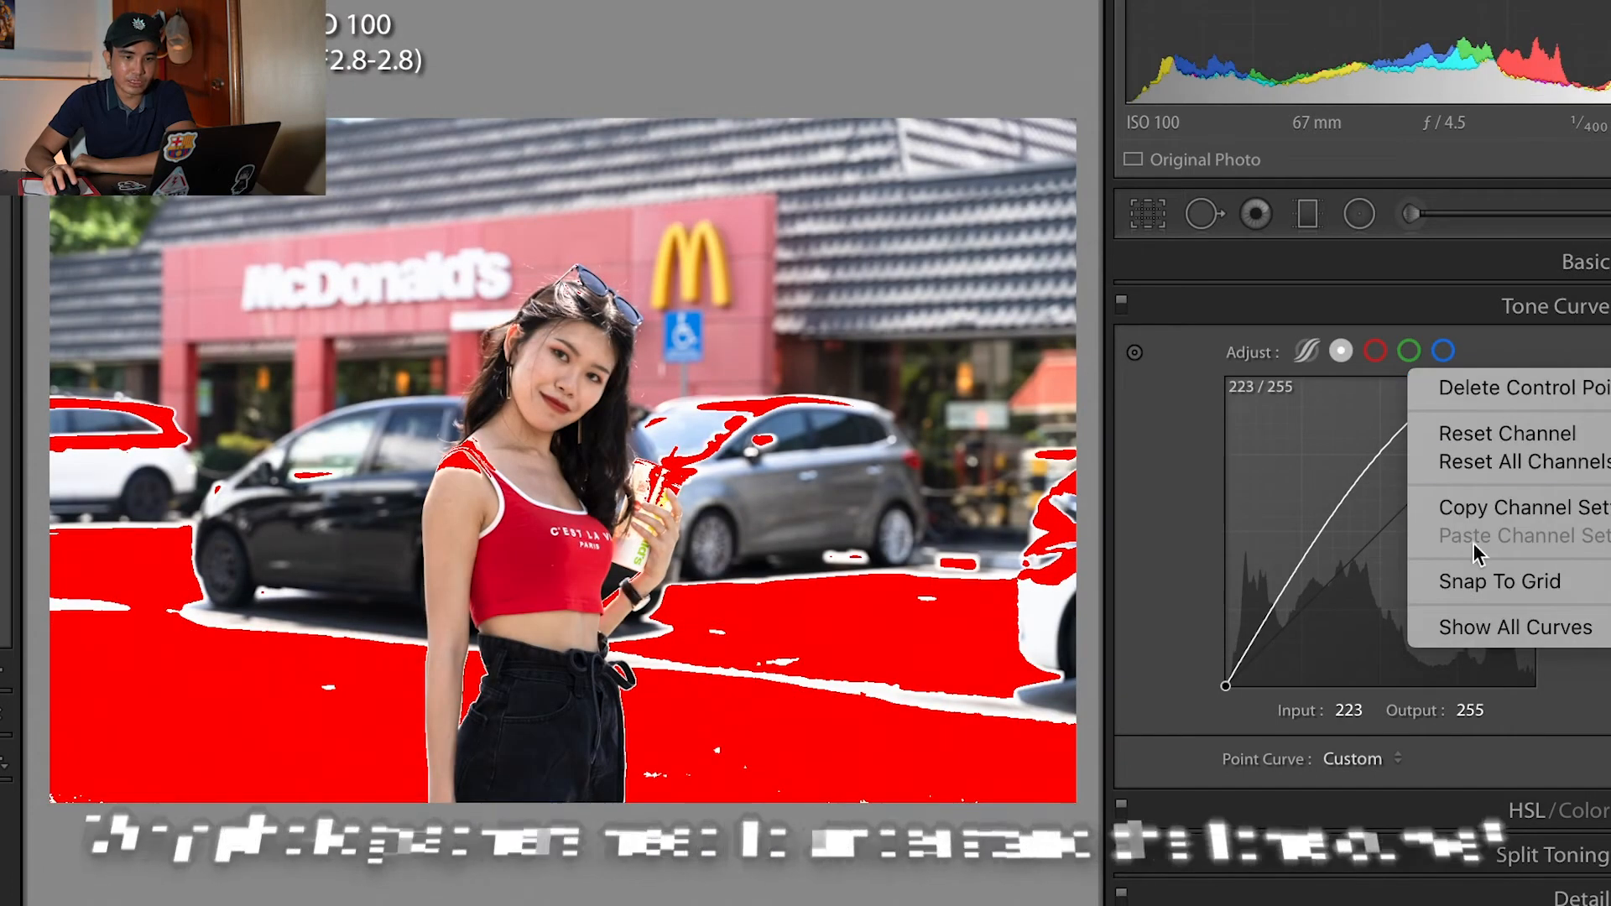
{"action": "left_click", "coordinate": [1524, 464]}
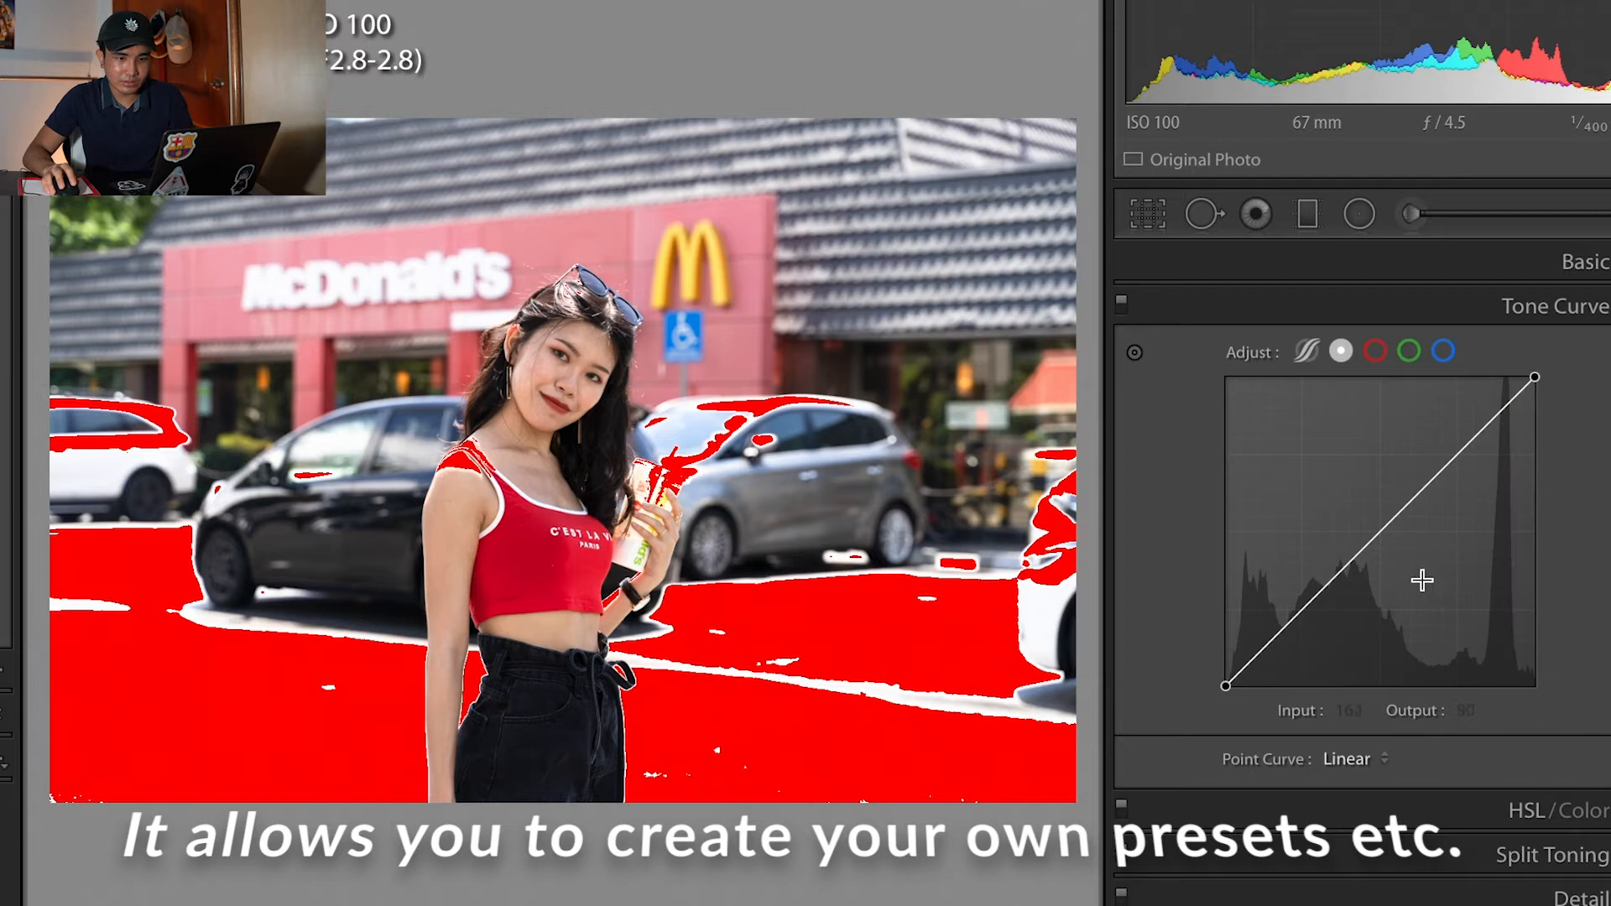
{"action": "left_click", "coordinate": [1423, 577]}
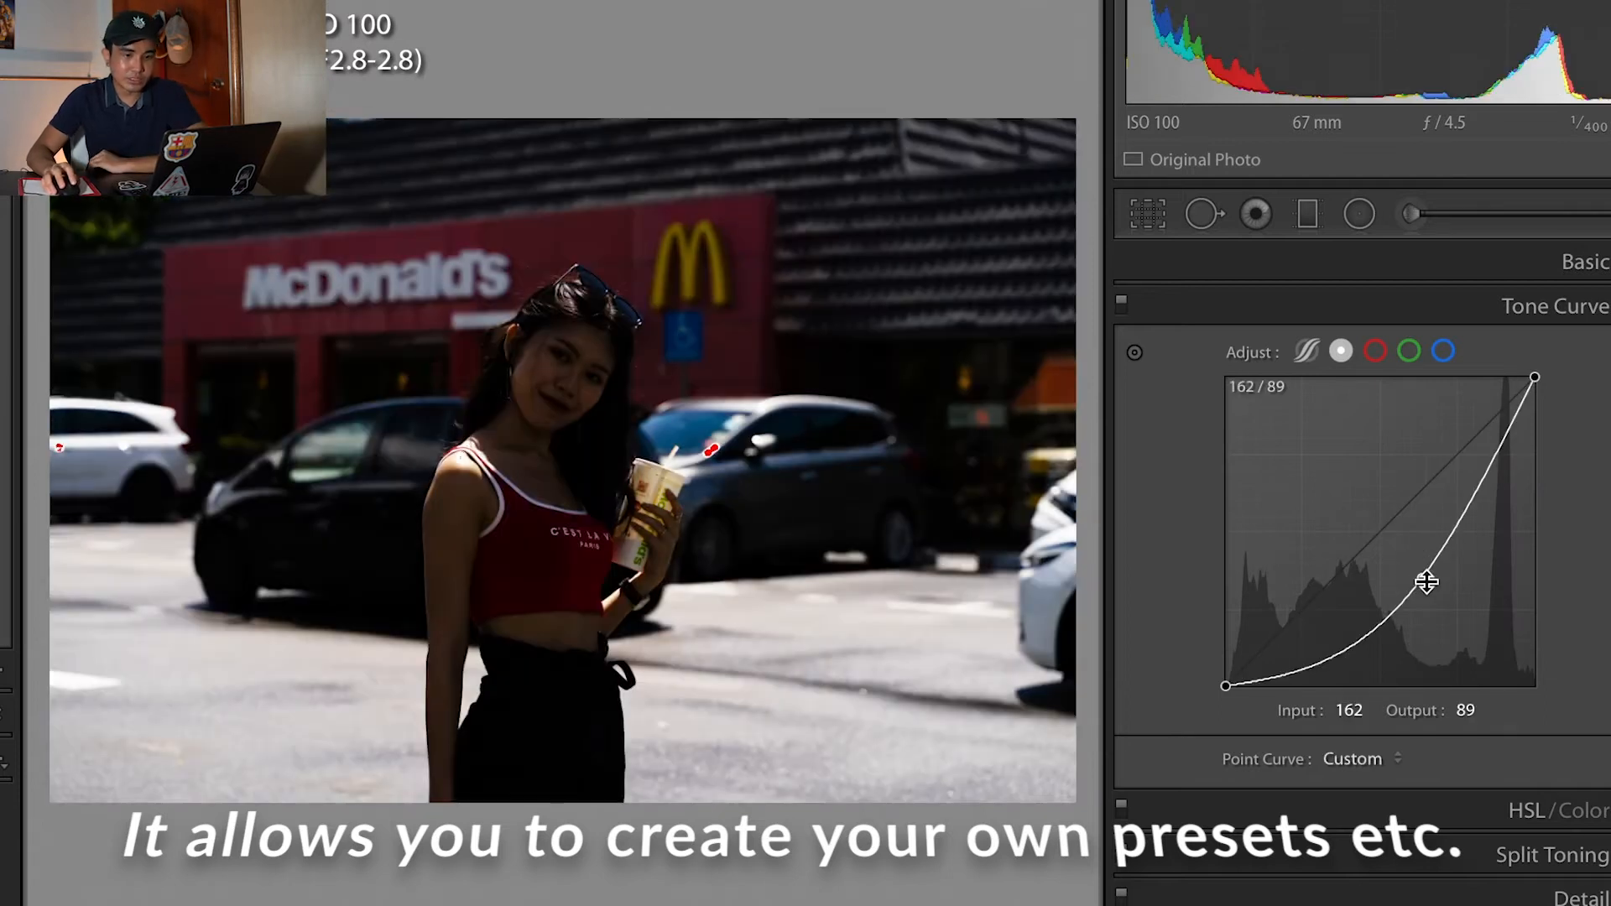
{"action": "double_click", "coordinate": [1423, 578]}
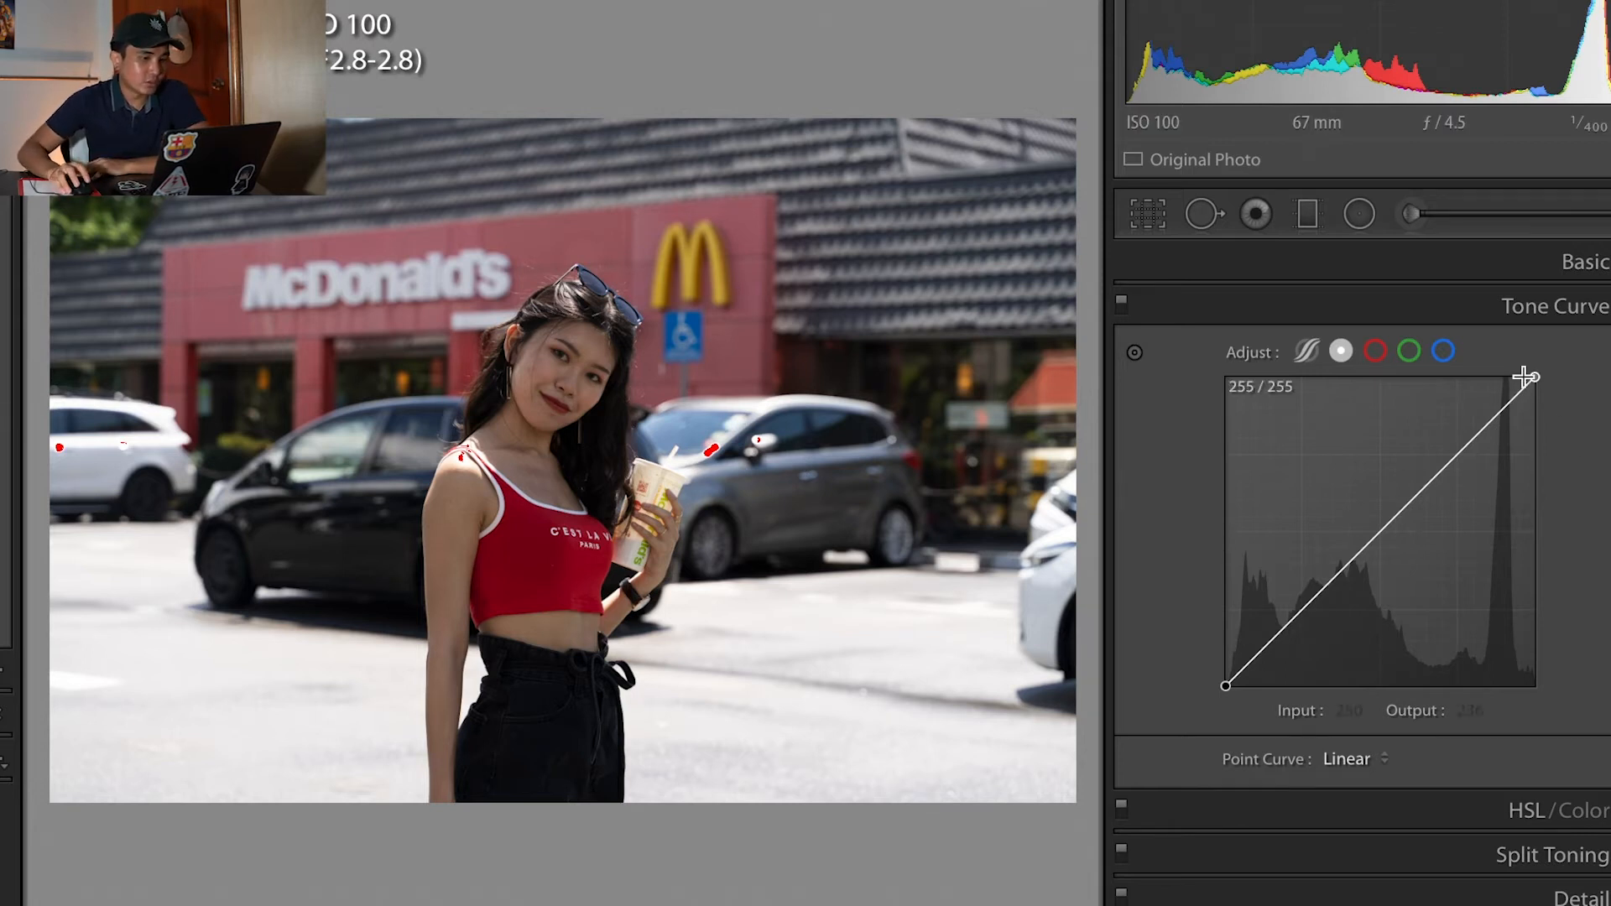
{"action": "left_click", "coordinate": [1554, 317]}
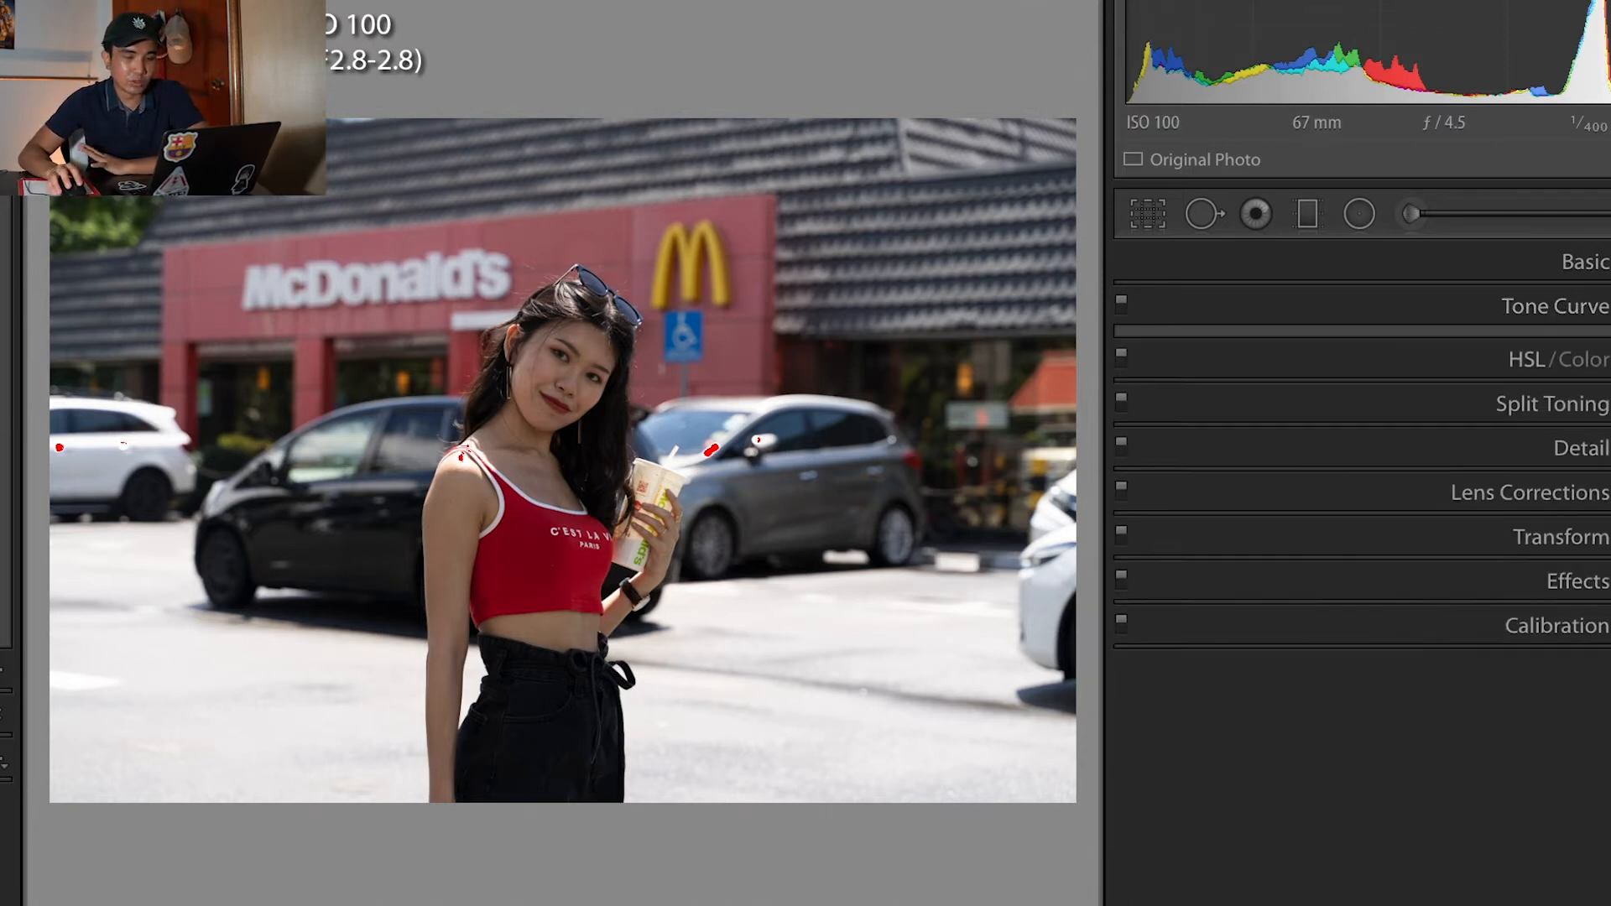
{"action": "left_click", "coordinate": [1577, 262]}
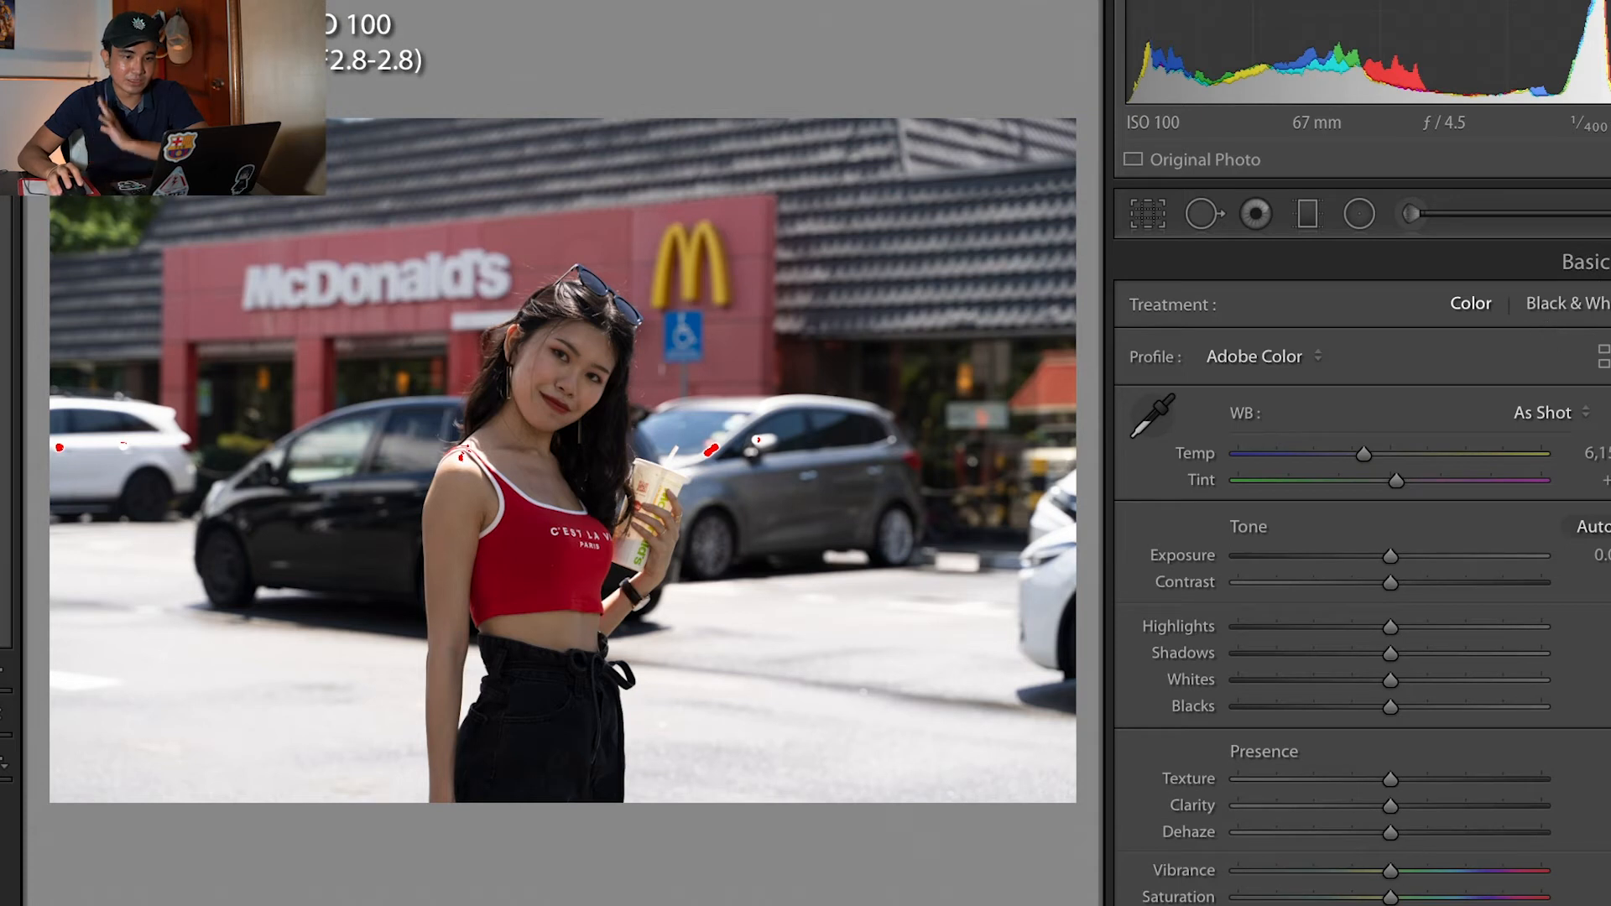
{"action": "left_click", "coordinate": [1585, 264]}
{"action": "left_click", "coordinate": [1569, 306]}
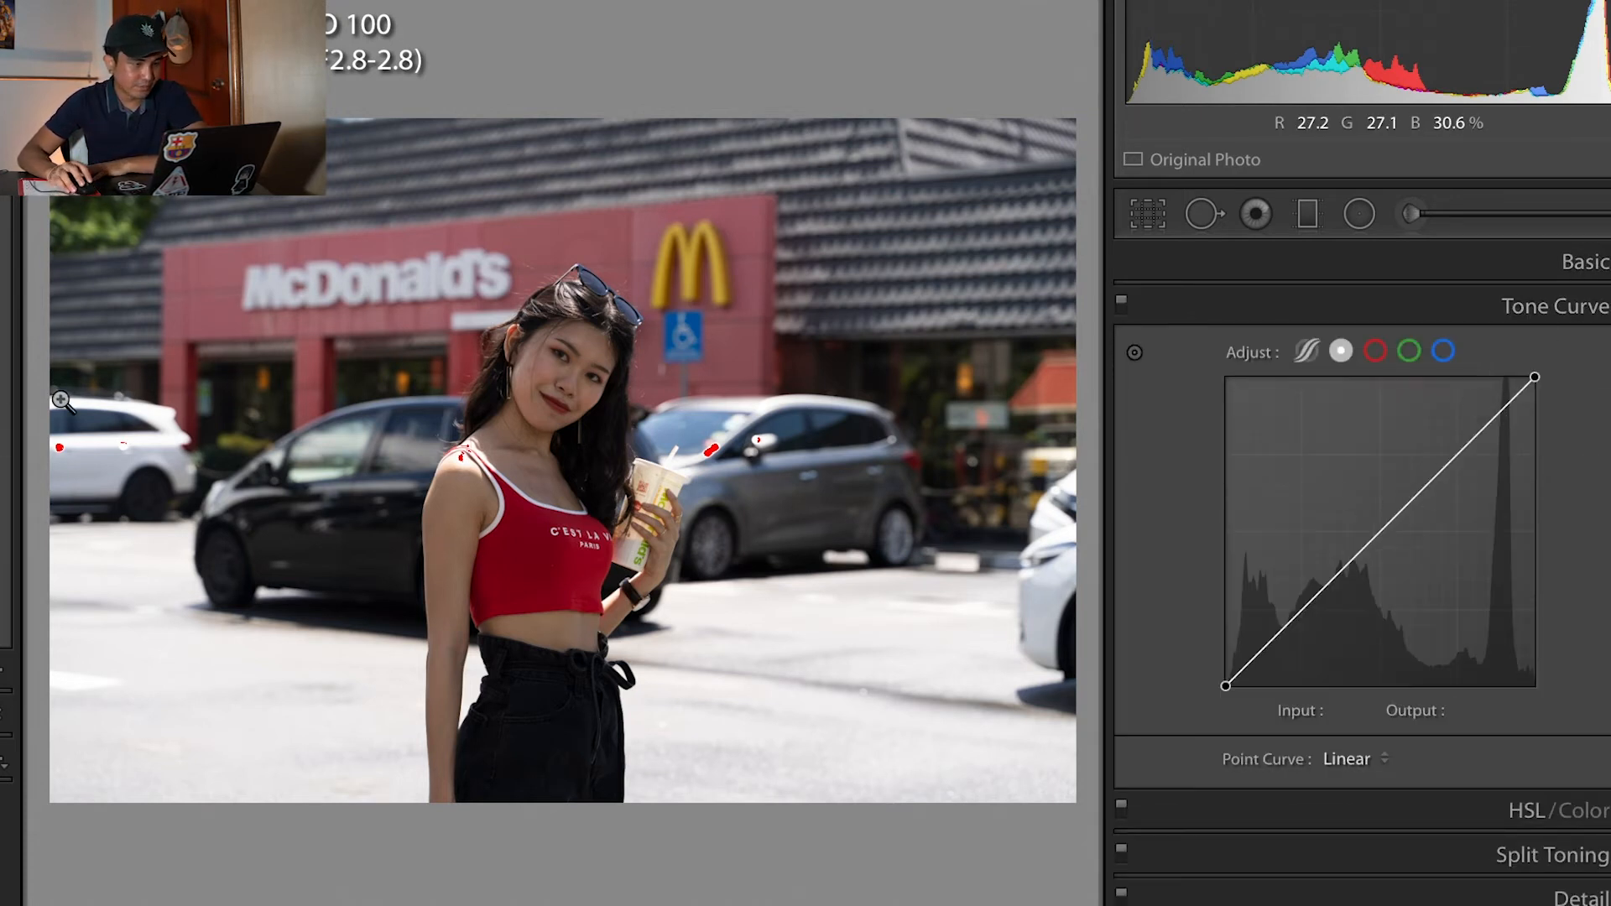
Inspect the clipped highlights on the white car and the gray car up close
{"action": "left_click", "coordinate": [730, 469]}
{"action": "left_click", "coordinate": [644, 416]}
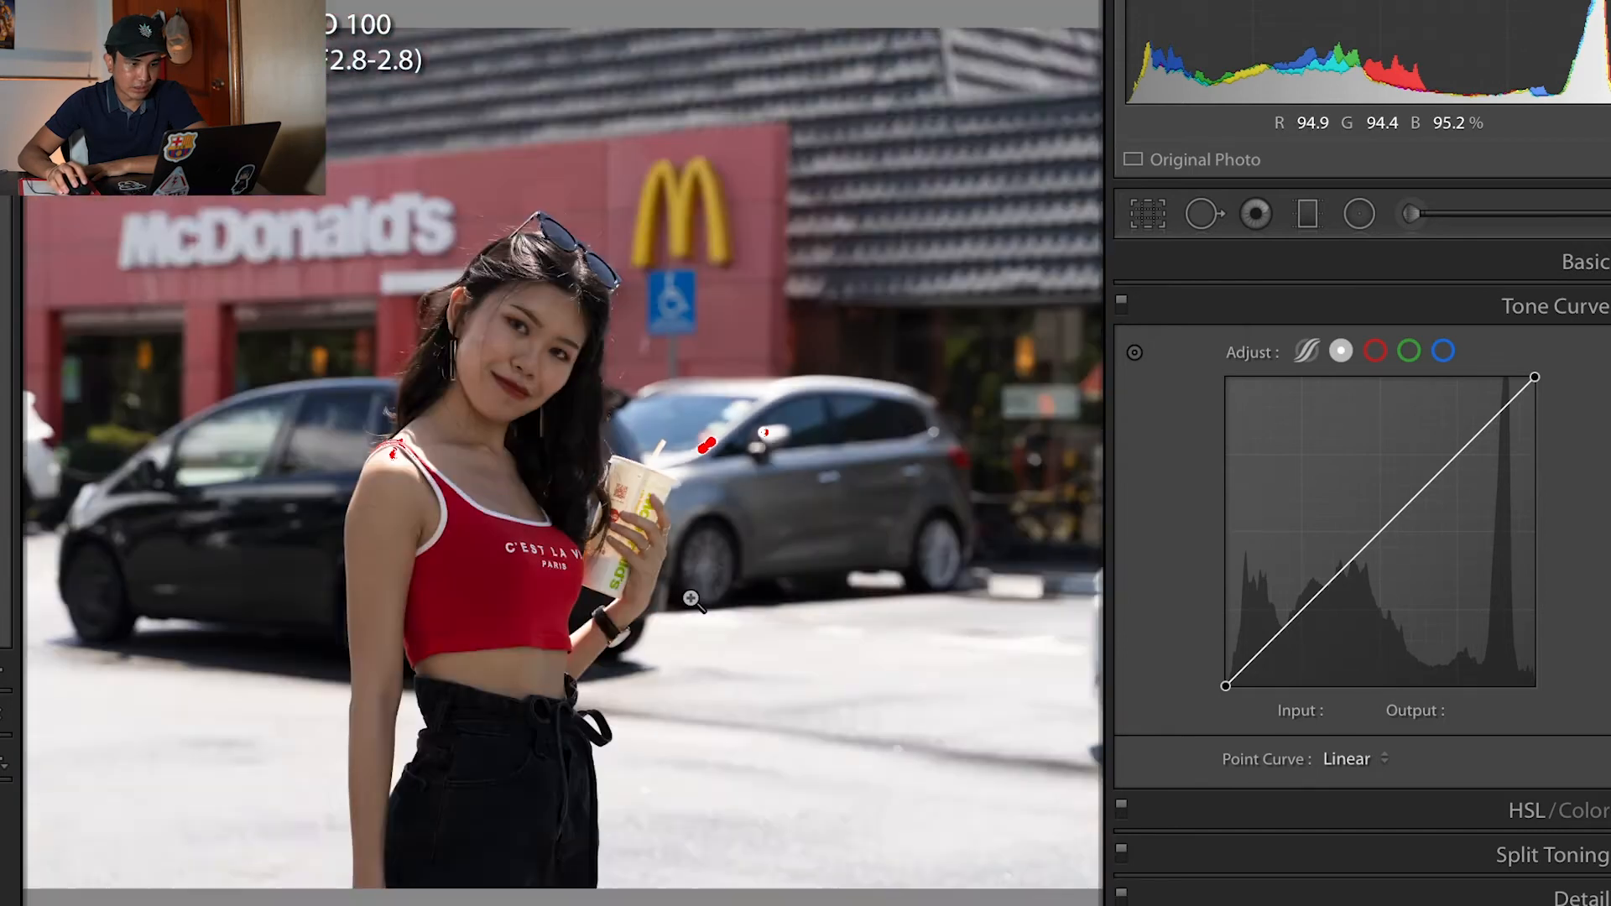
{"action": "left_click", "coordinate": [63, 459]}
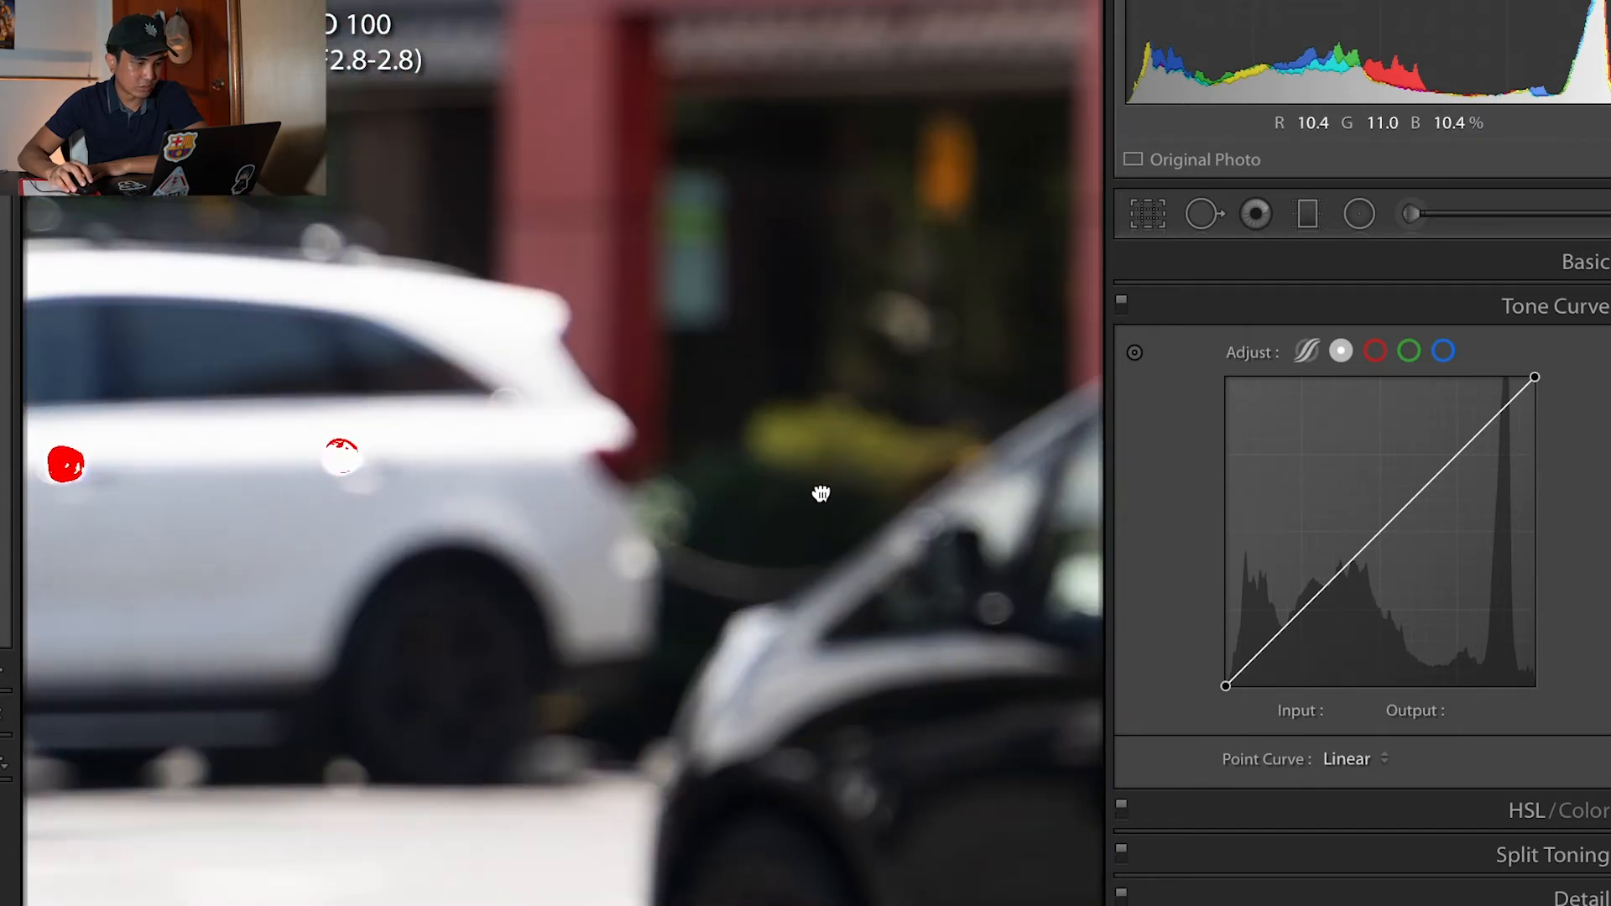
{"action": "left_click", "coordinate": [819, 493]}
{"action": "left_click", "coordinate": [728, 473]}
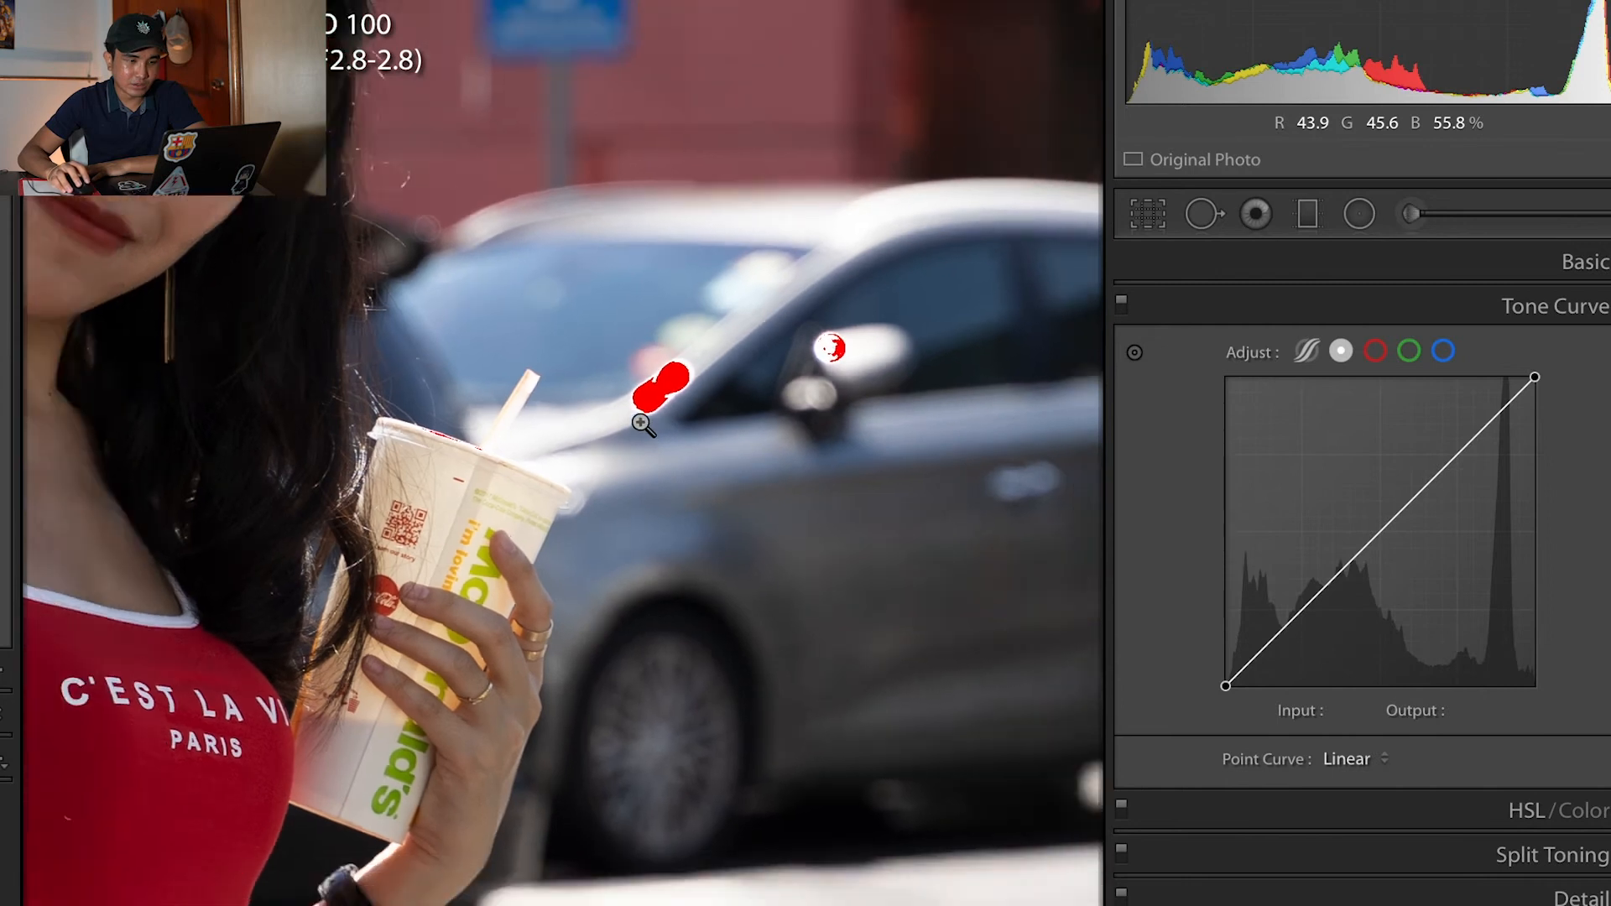
{"action": "left_click", "coordinate": [647, 420]}
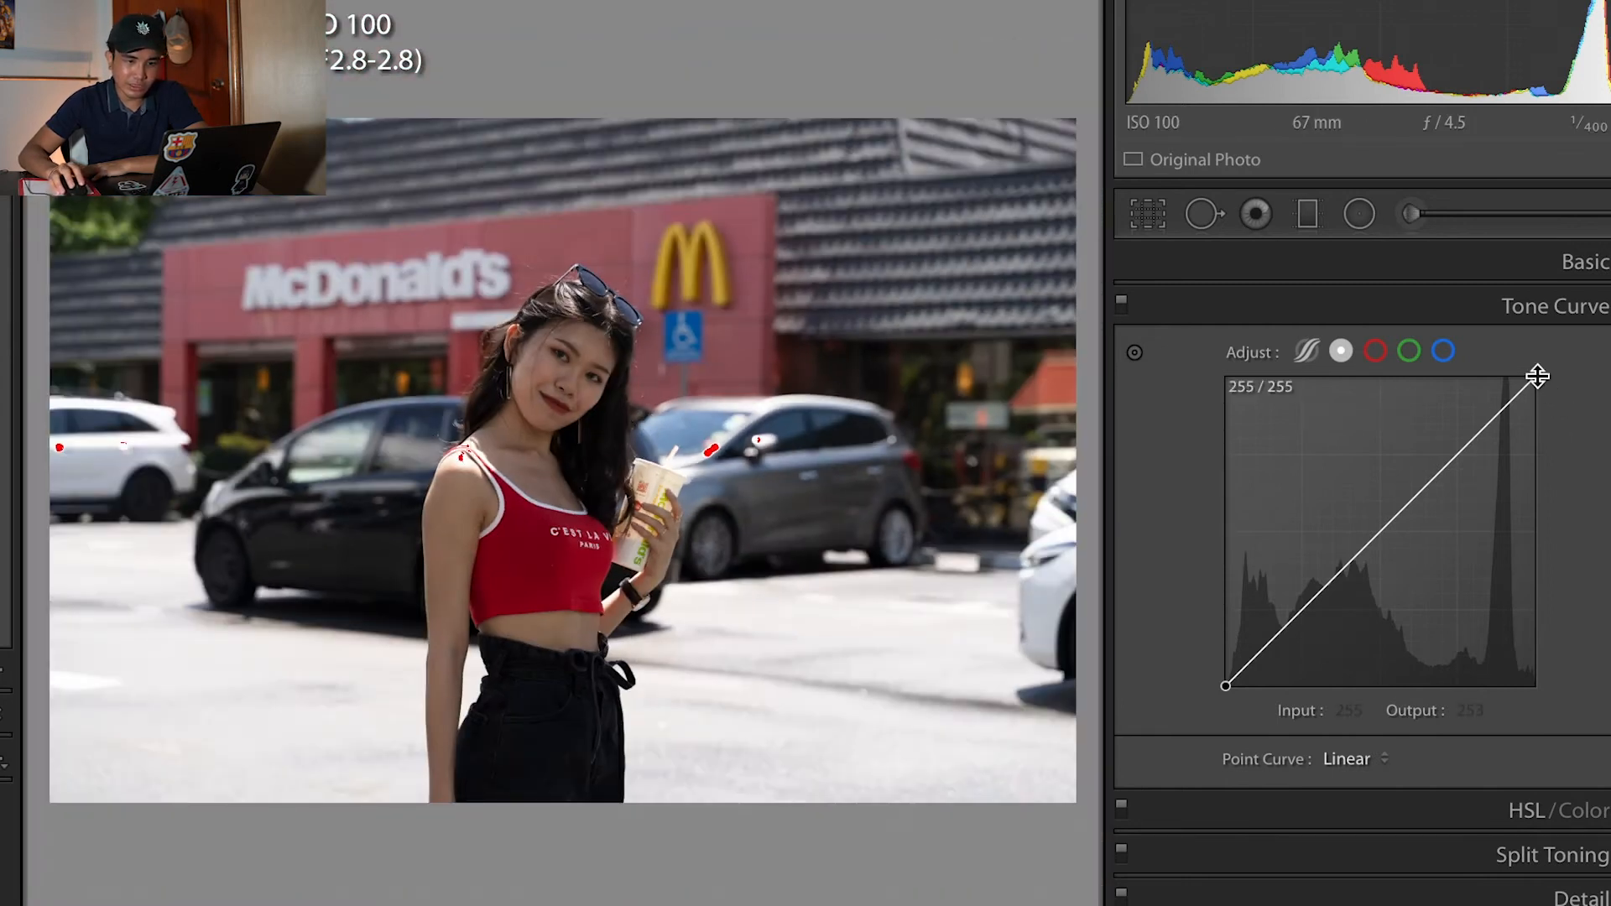
Lower the white point of the RGB curve to output 246 and check the car highlights and the subject up close
{"action": "left_click_drag", "start_coordinate": [1537, 376], "coordinate": [1528, 388]}
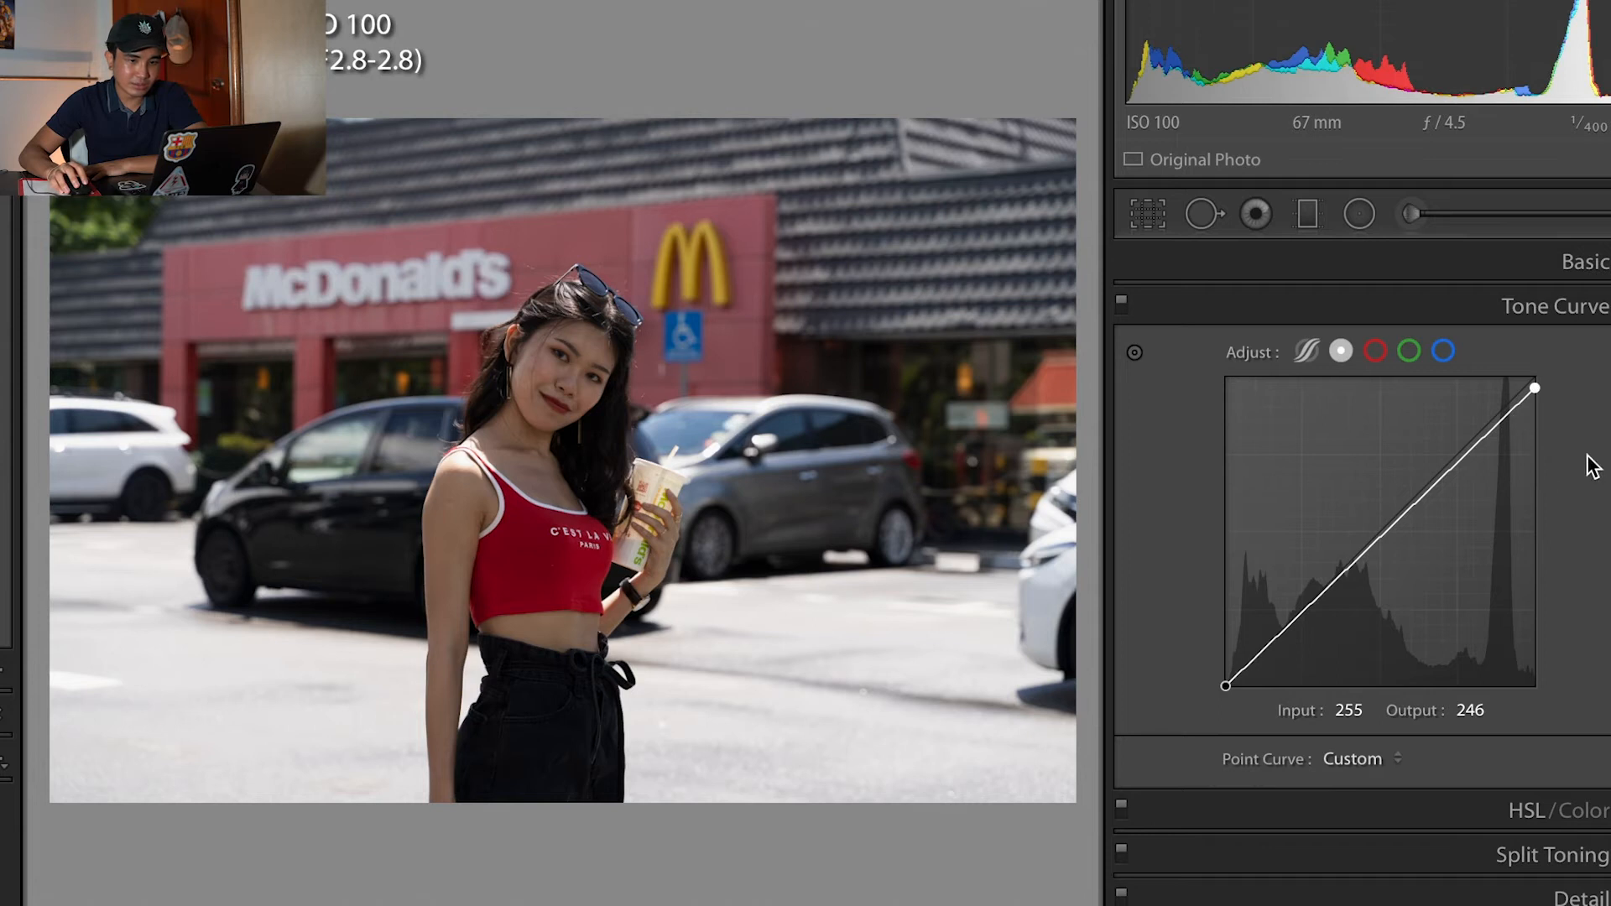
{"action": "left_click", "coordinate": [722, 451]}
{"action": "left_click", "coordinate": [722, 450]}
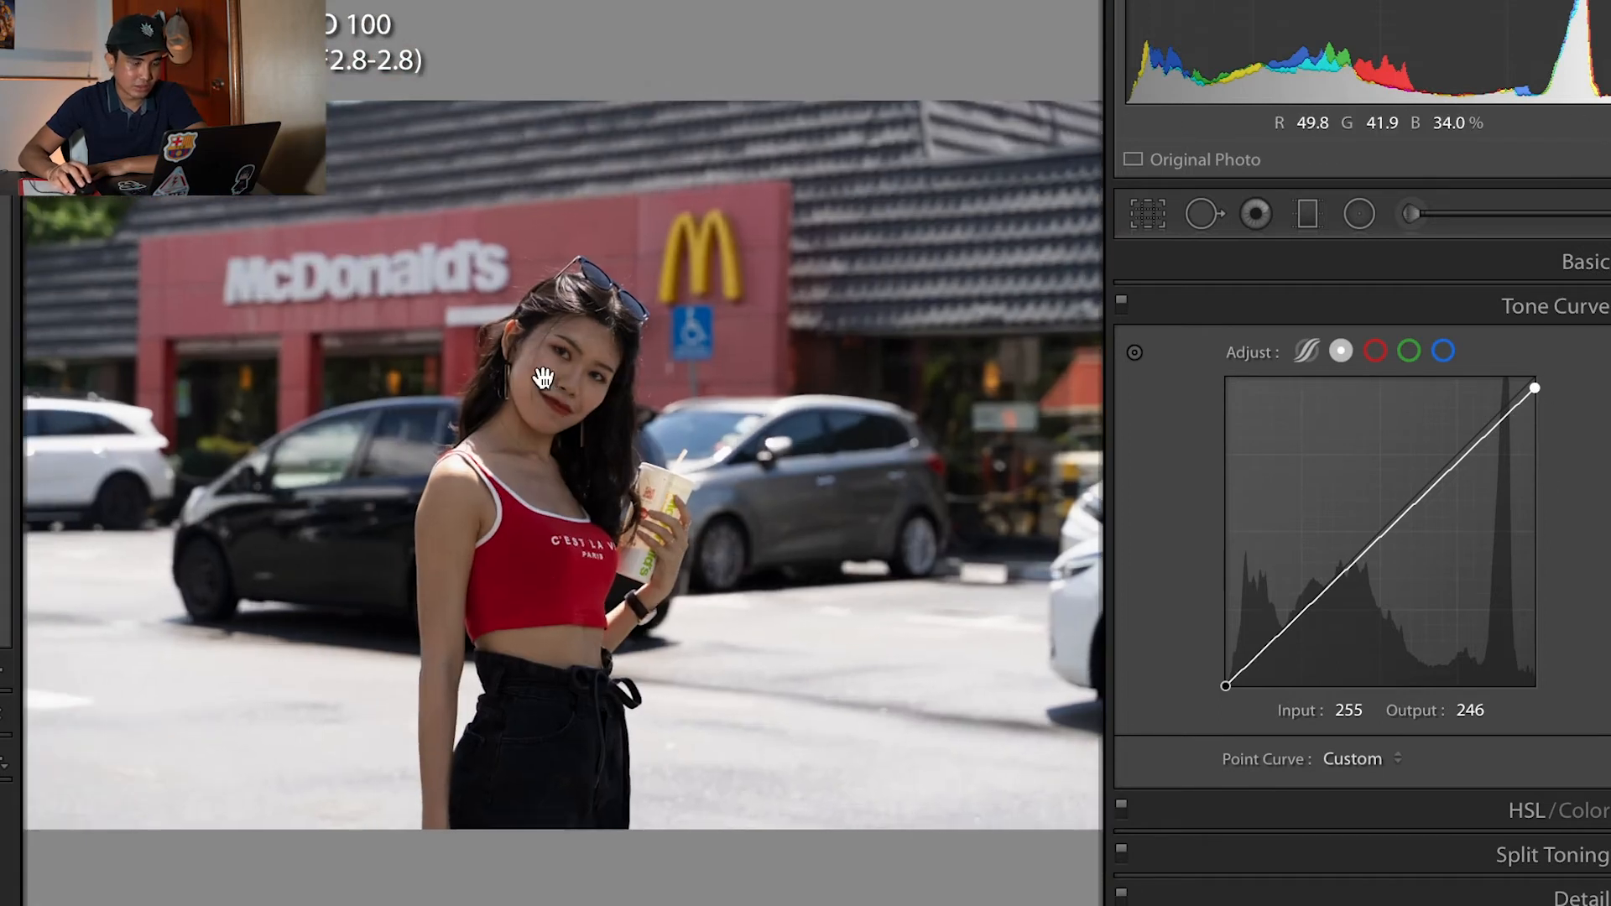
{"action": "left_click", "coordinate": [541, 377]}
{"action": "left_click", "coordinate": [654, 587]}
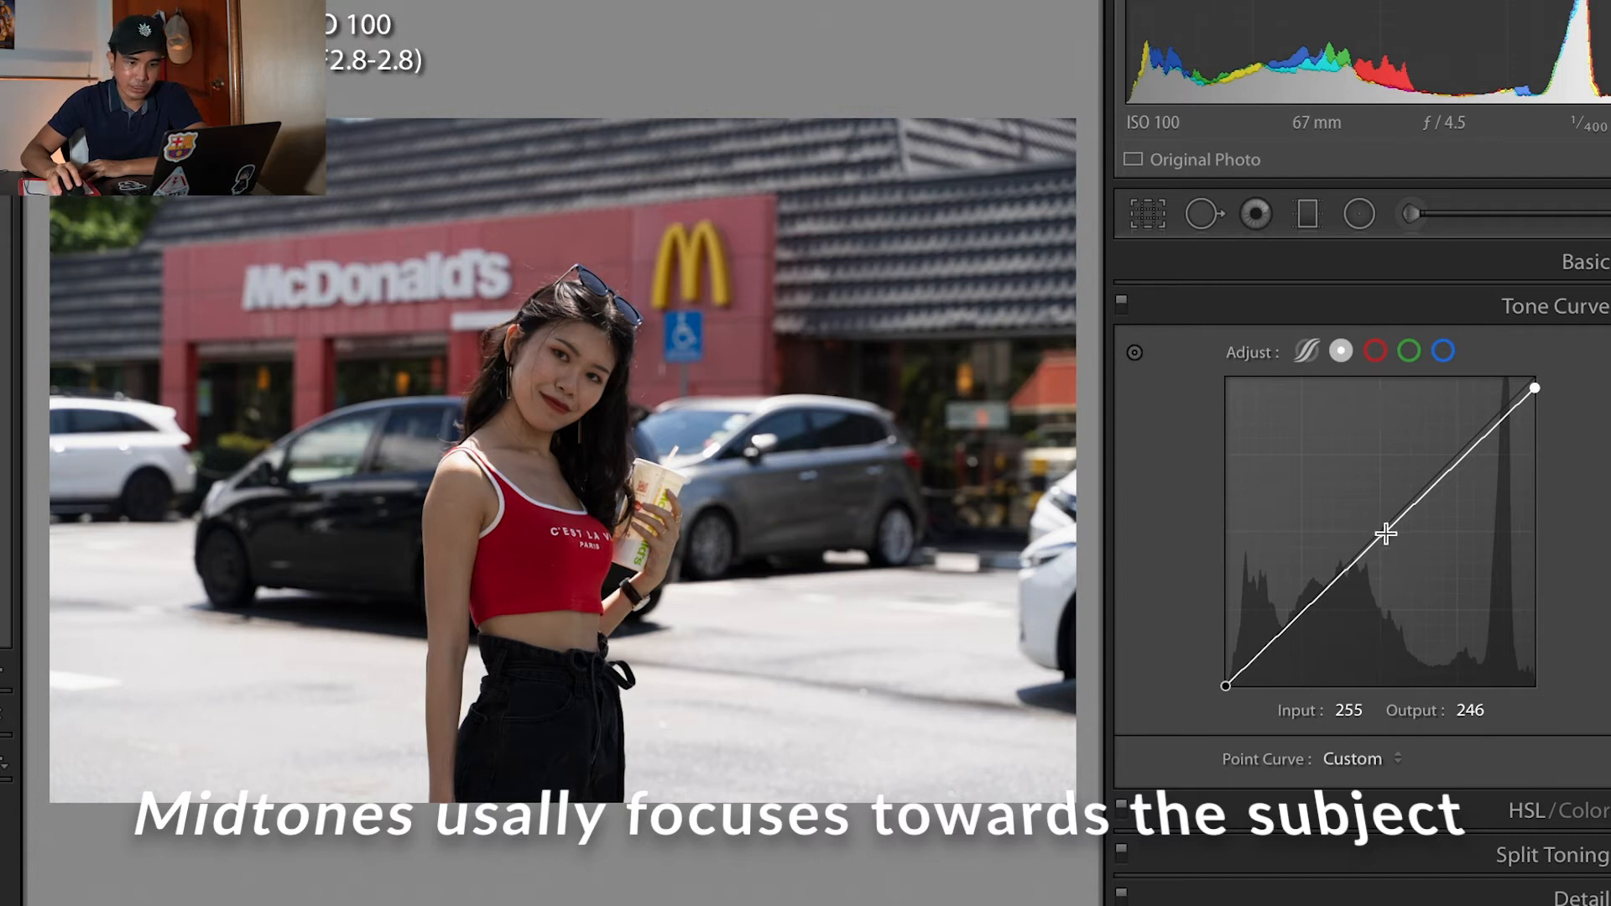
Add a midtone point at input 135, output 157 and a shadow point at input 79, output 88 to the RGB curve
{"action": "left_click_drag", "start_coordinate": [1382, 535], "coordinate": [1380, 524]}
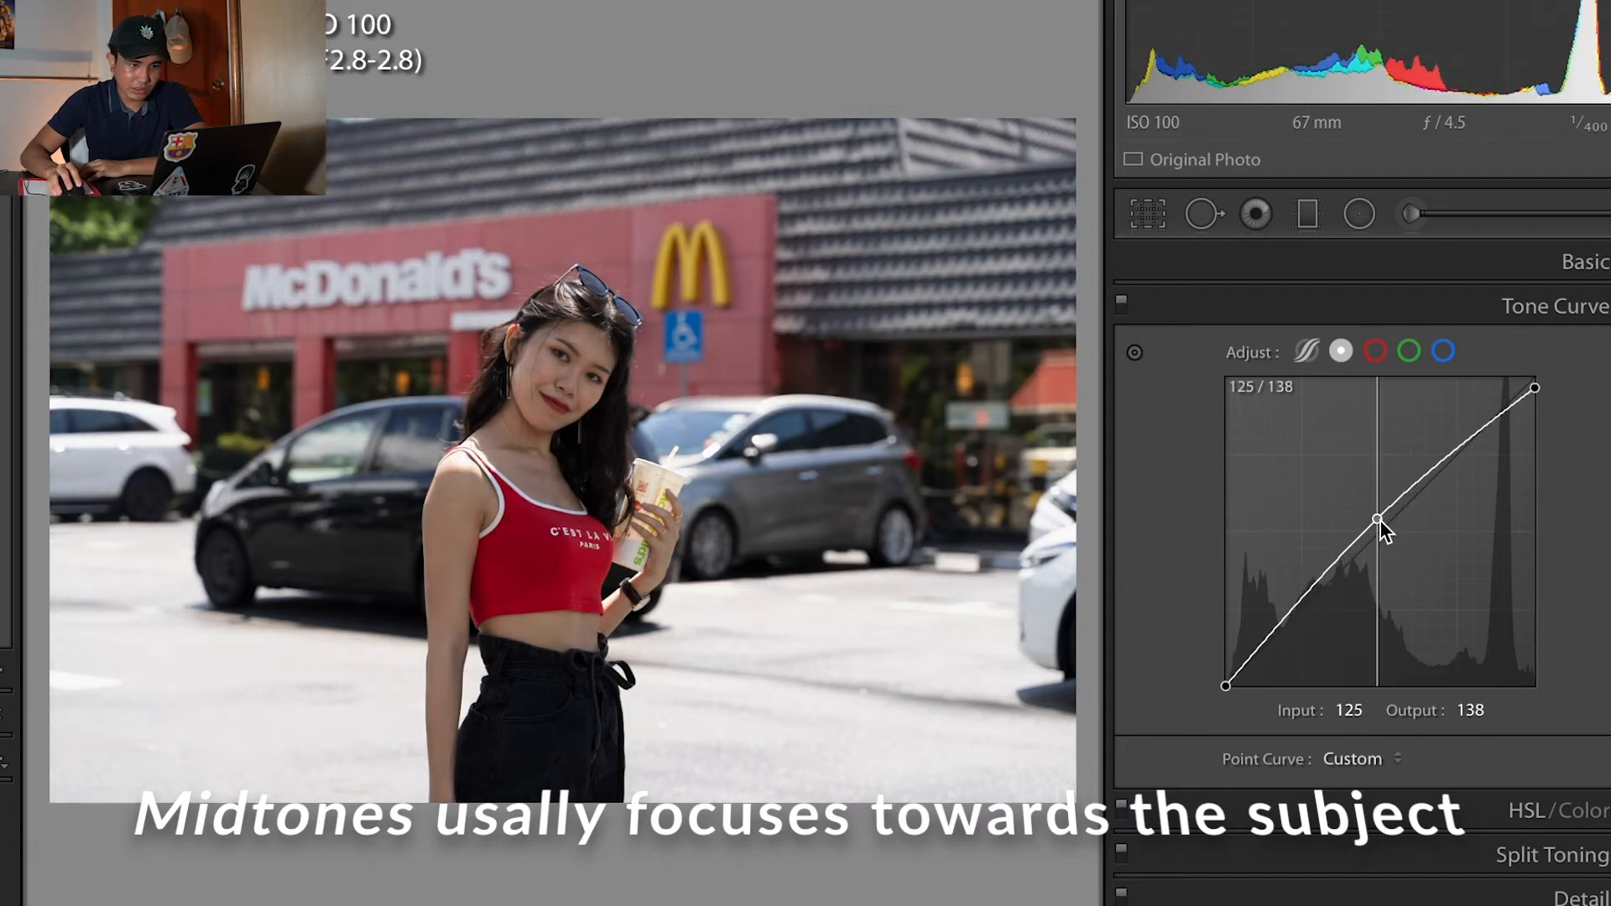
{"action": "left_click_drag", "start_coordinate": [1380, 519], "coordinate": [1392, 503]}
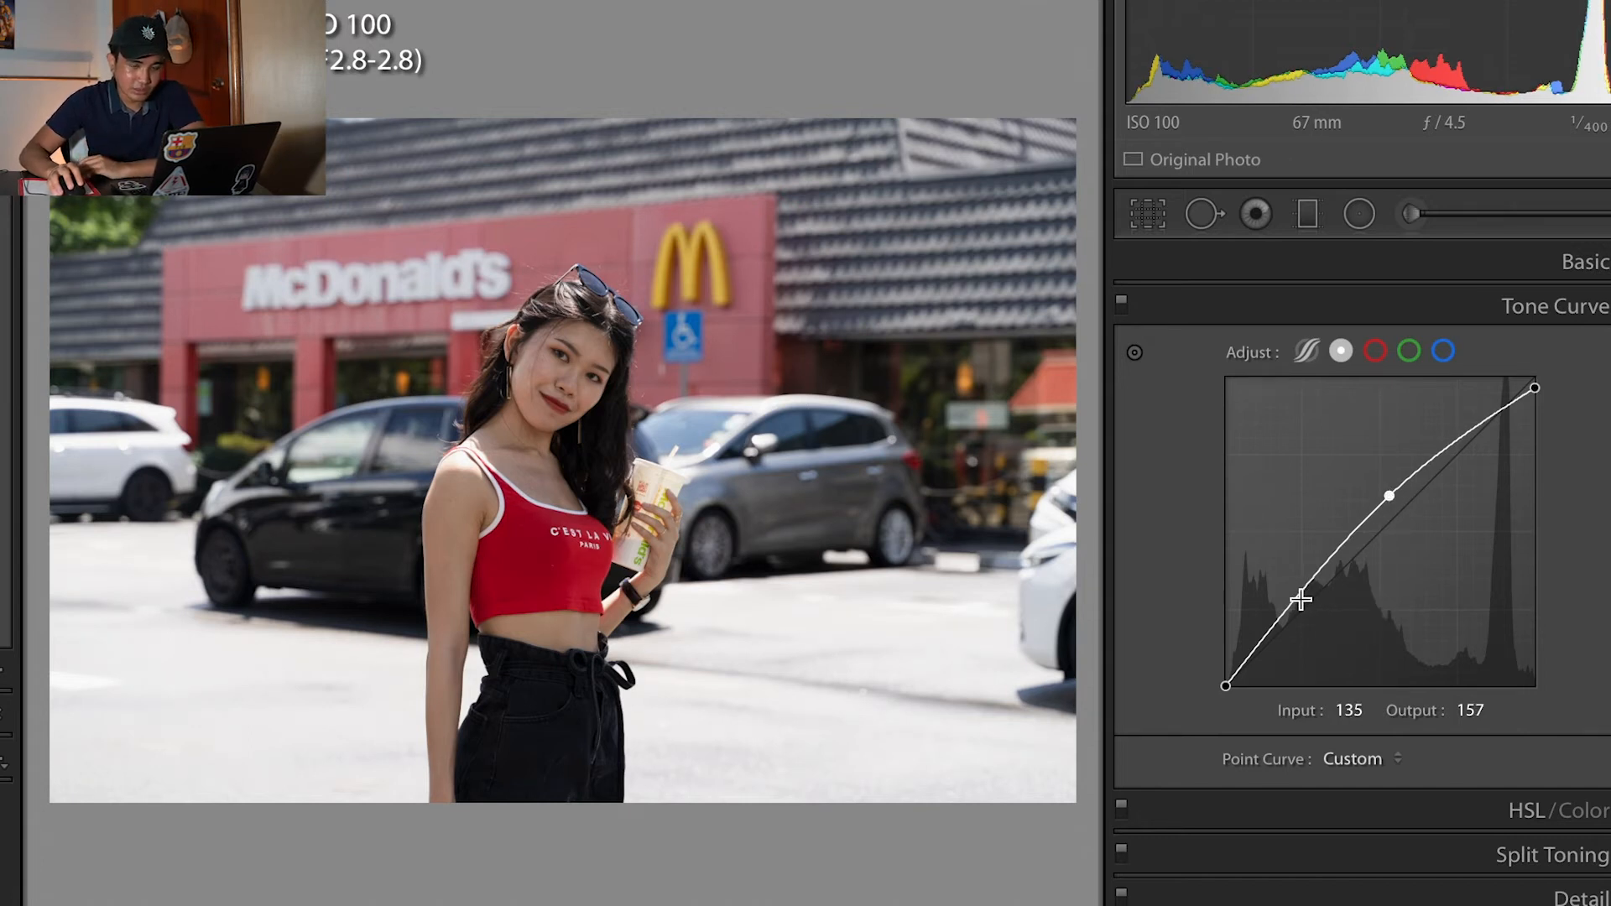
{"action": "left_click_drag", "start_coordinate": [1299, 598], "coordinate": [1316, 601]}
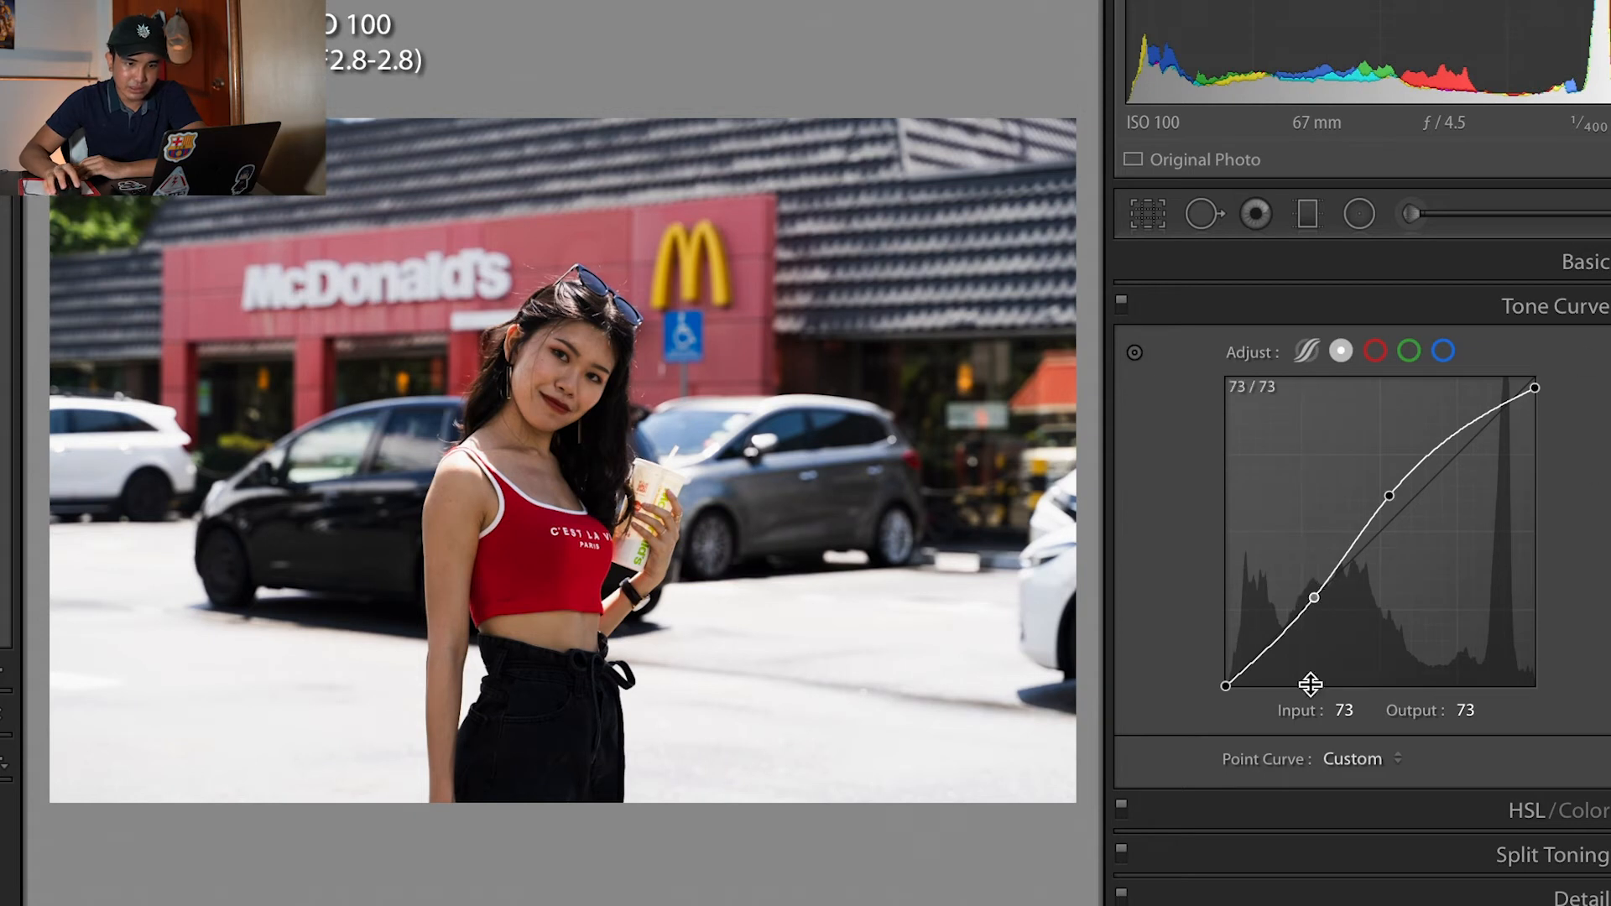
{"action": "left_click_drag", "start_coordinate": [1315, 605], "coordinate": [1327, 593]}
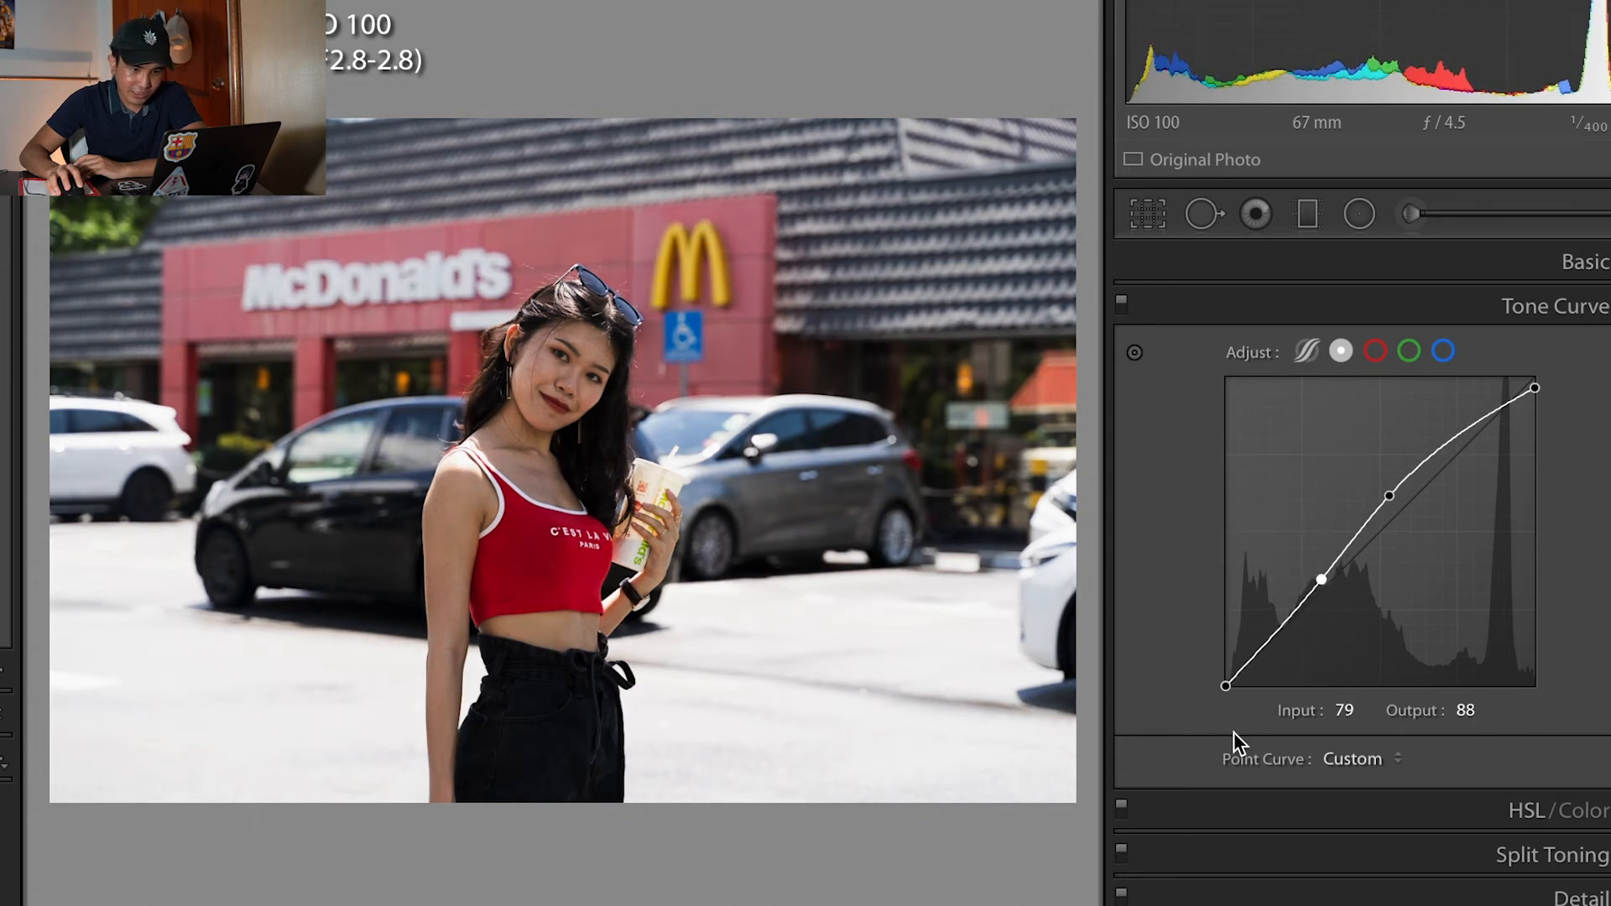
{"action": "left_click", "coordinate": [1387, 494]}
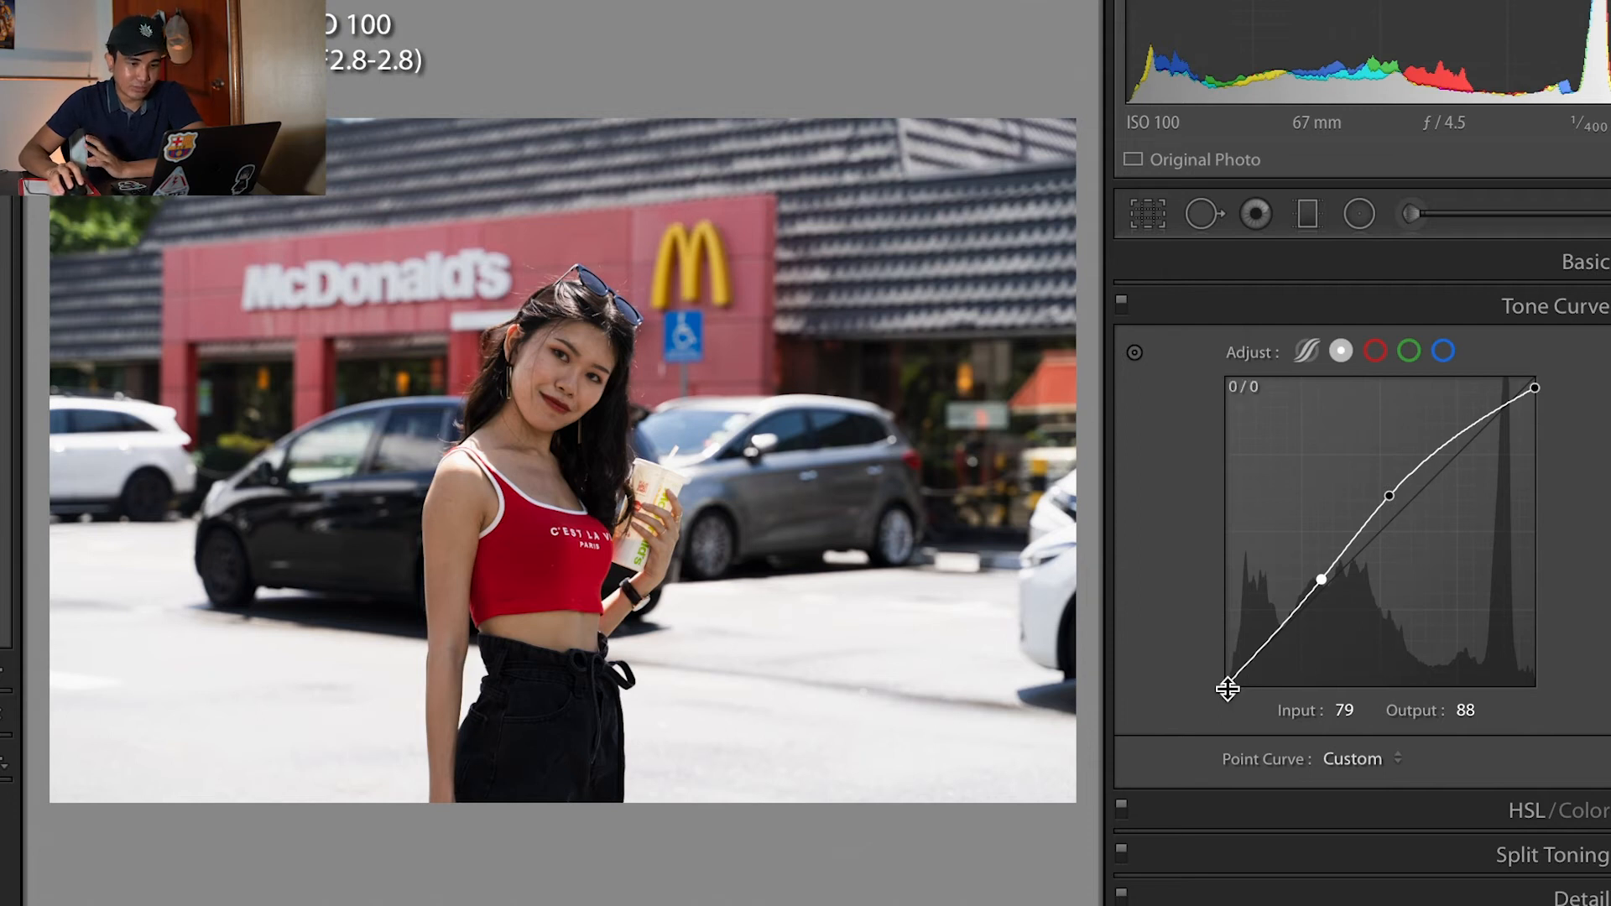
Raise the black point of the RGB curve to output 16 and look through the red, green and blue channel curves
{"action": "left_click_drag", "start_coordinate": [1226, 686], "coordinate": [1171, 671]}
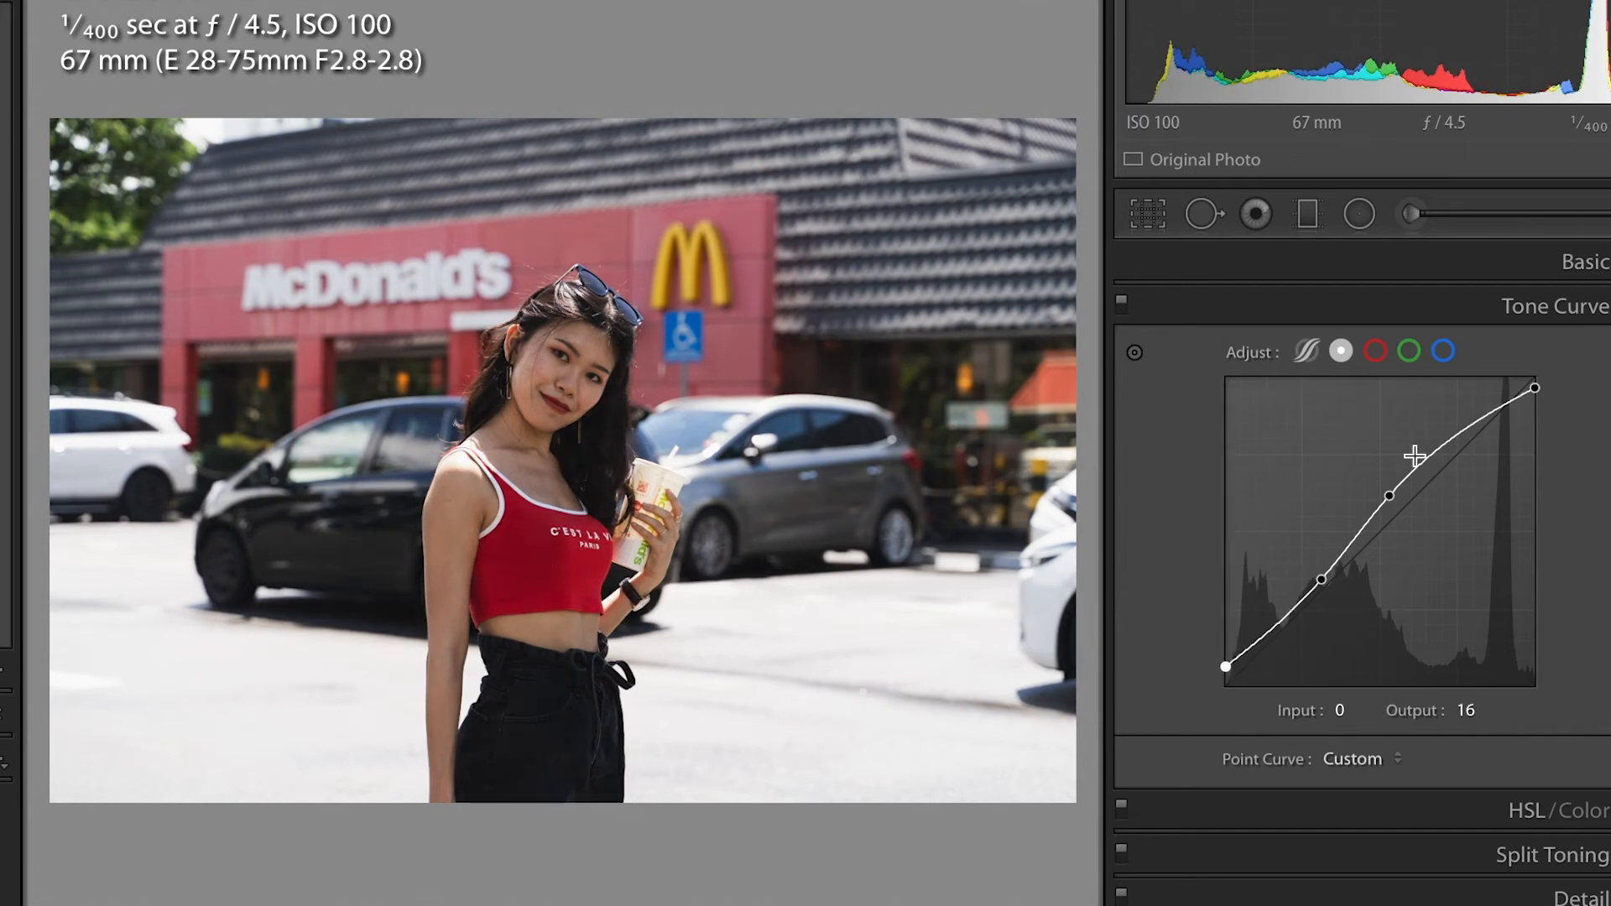
{"action": "left_click", "coordinate": [1376, 350]}
{"action": "left_click", "coordinate": [1413, 351]}
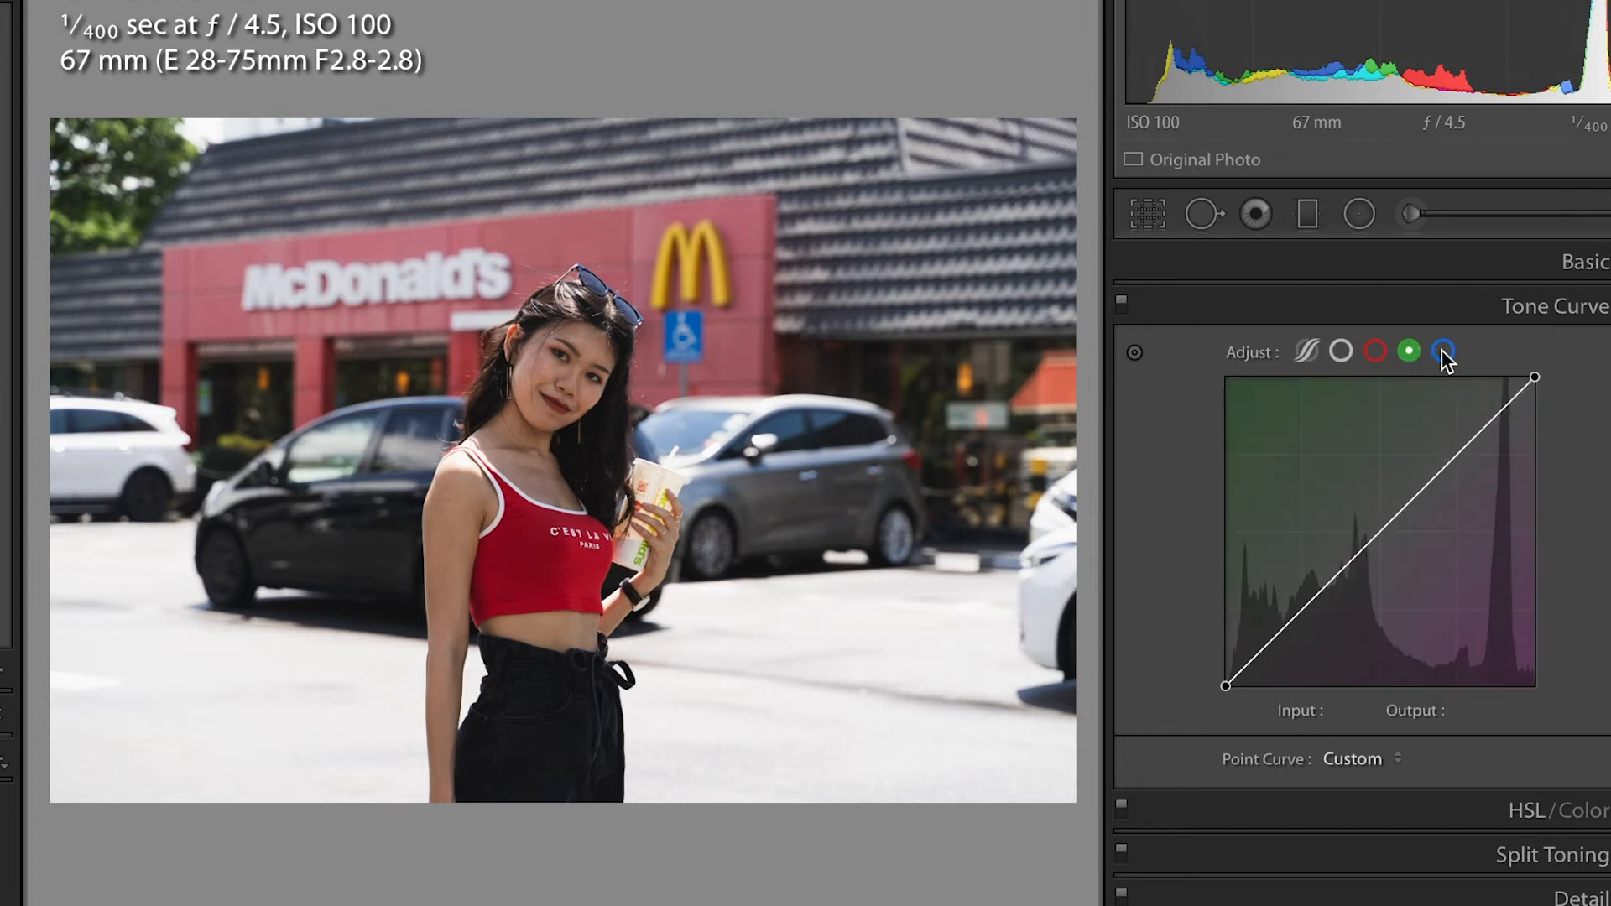
{"action": "left_click", "coordinate": [1443, 350]}
{"action": "left_click", "coordinate": [1380, 351]}
{"action": "left_click", "coordinate": [1412, 352]}
{"action": "left_click", "coordinate": [1442, 352]}
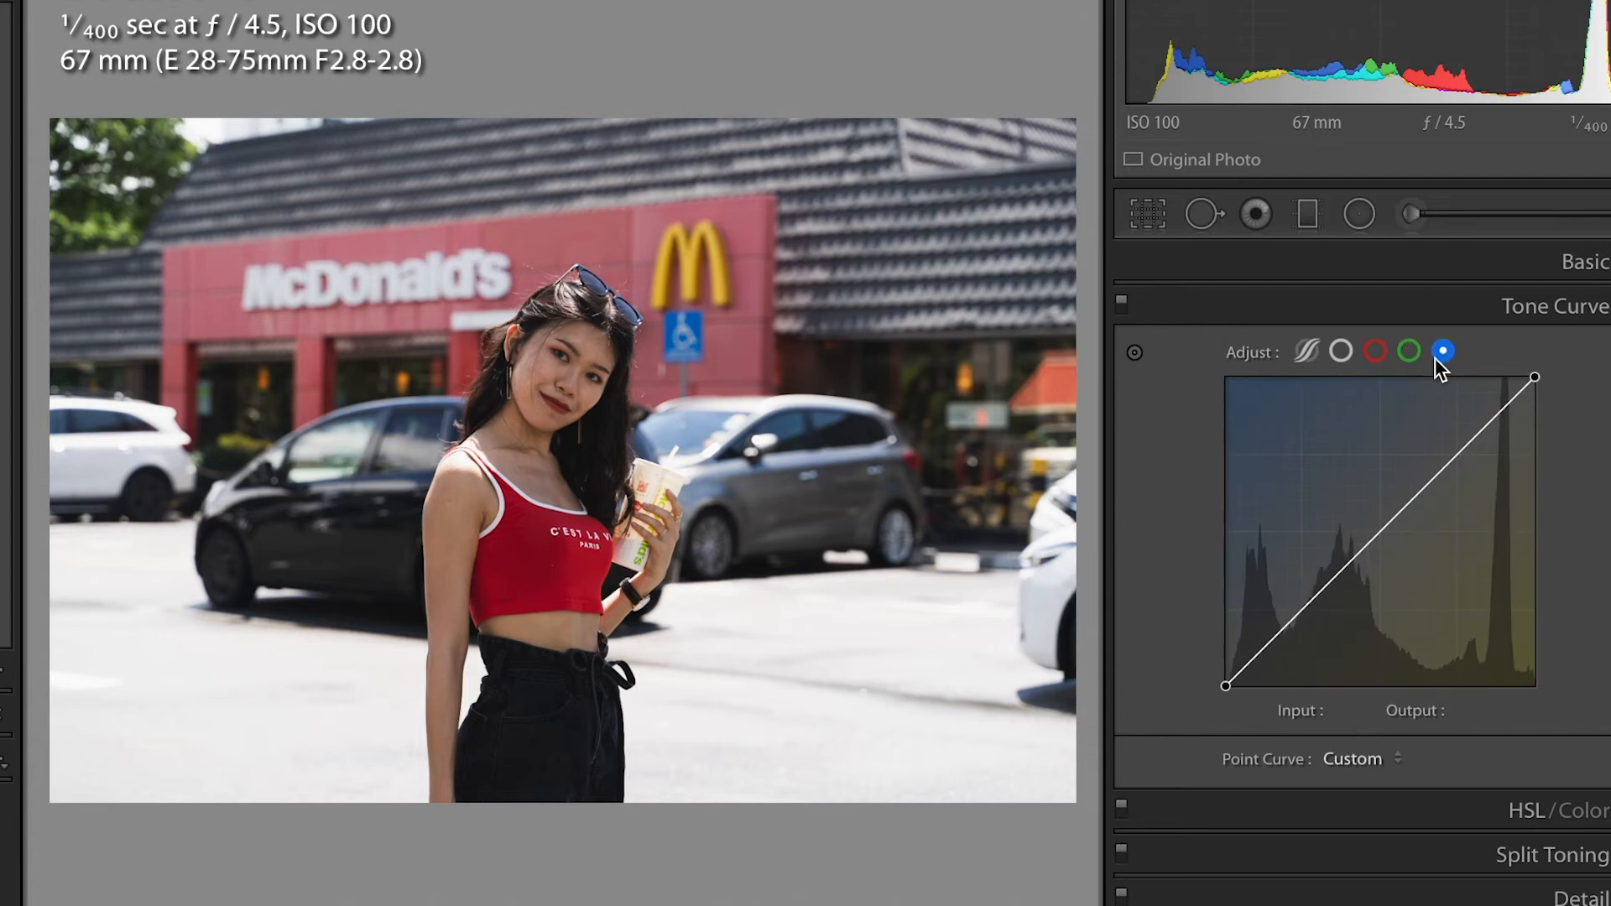
{"action": "left_click", "coordinate": [1376, 351]}
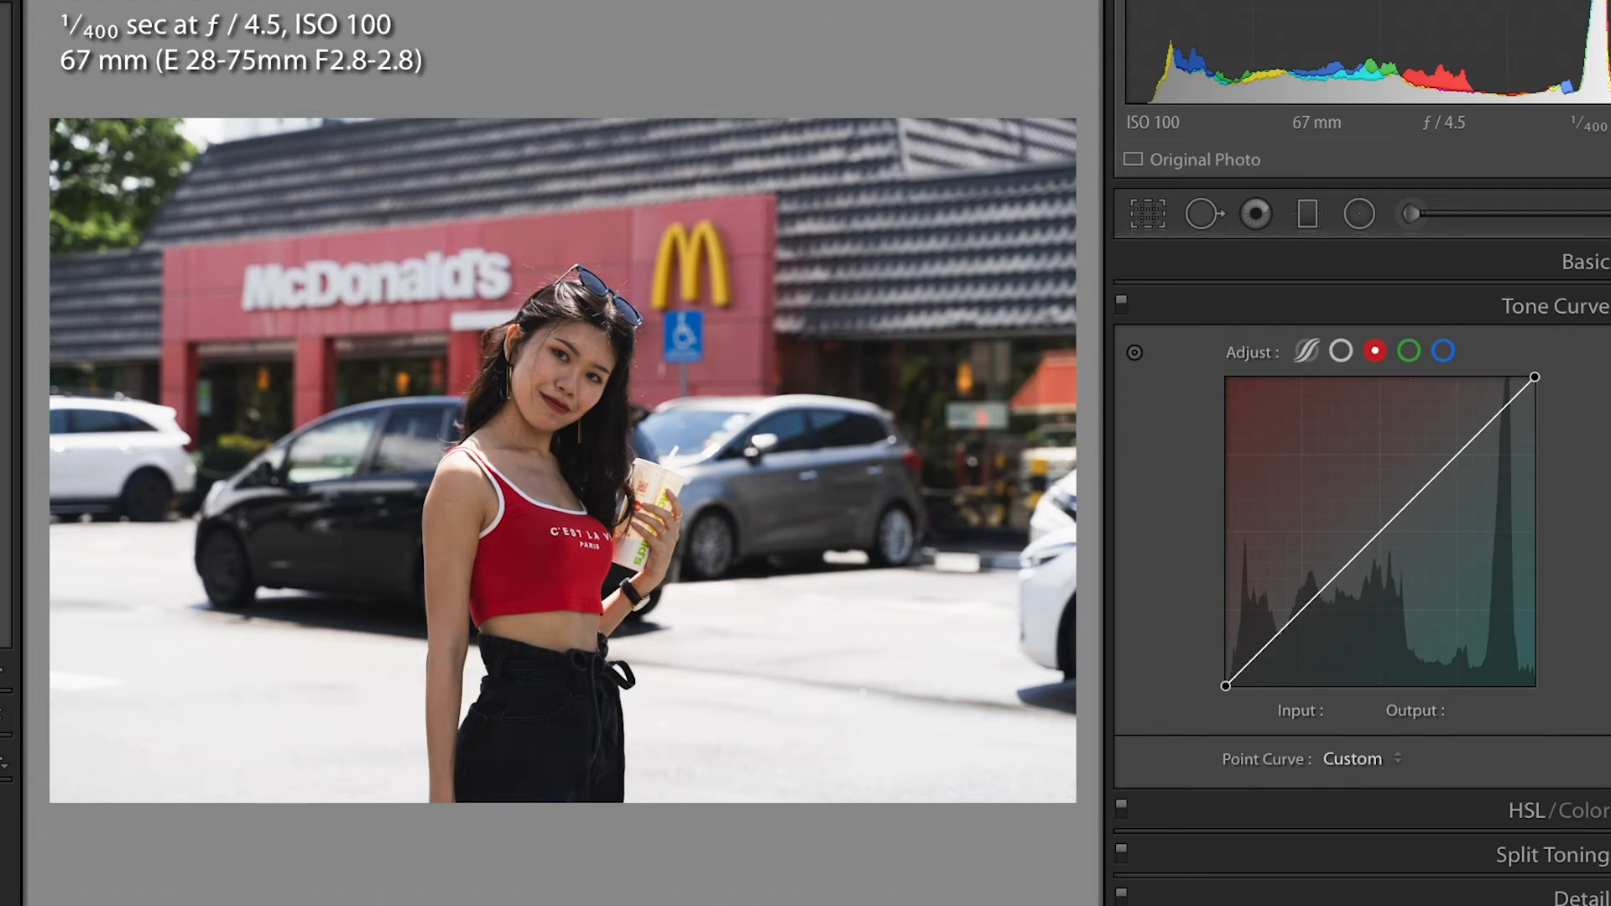
Read through the program's version and copyright information and close it
{"action": "scroll", "coordinate": [969, 323], "scroll_direction": "up", "scroll_amount": 5}
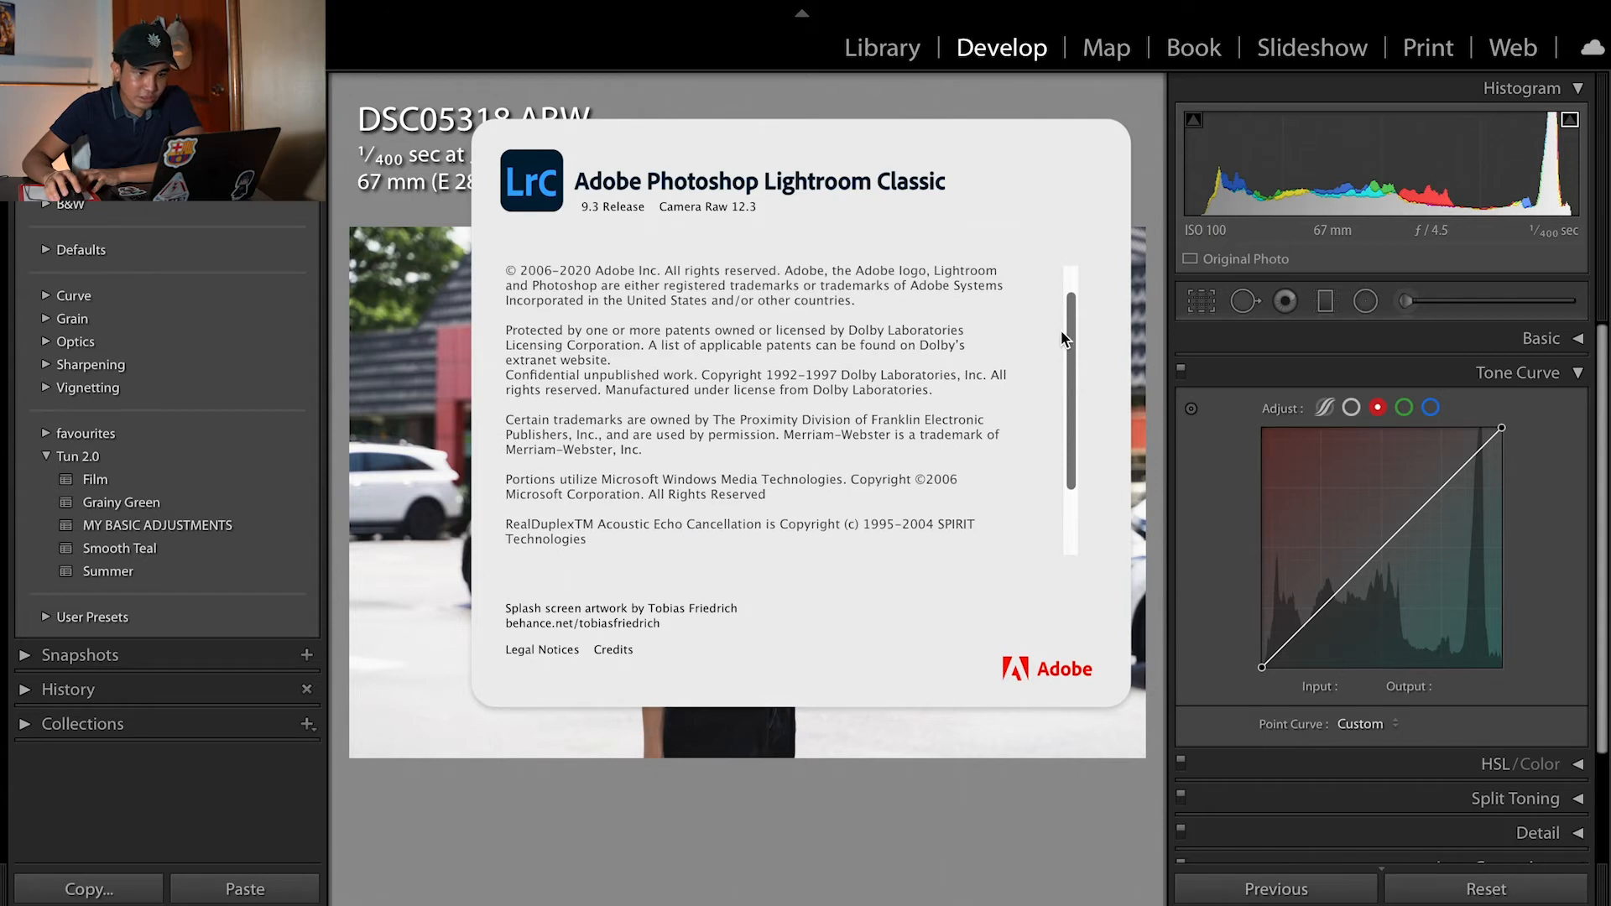
{"action": "scroll", "coordinate": [1062, 331], "scroll_direction": "up", "scroll_amount": 1}
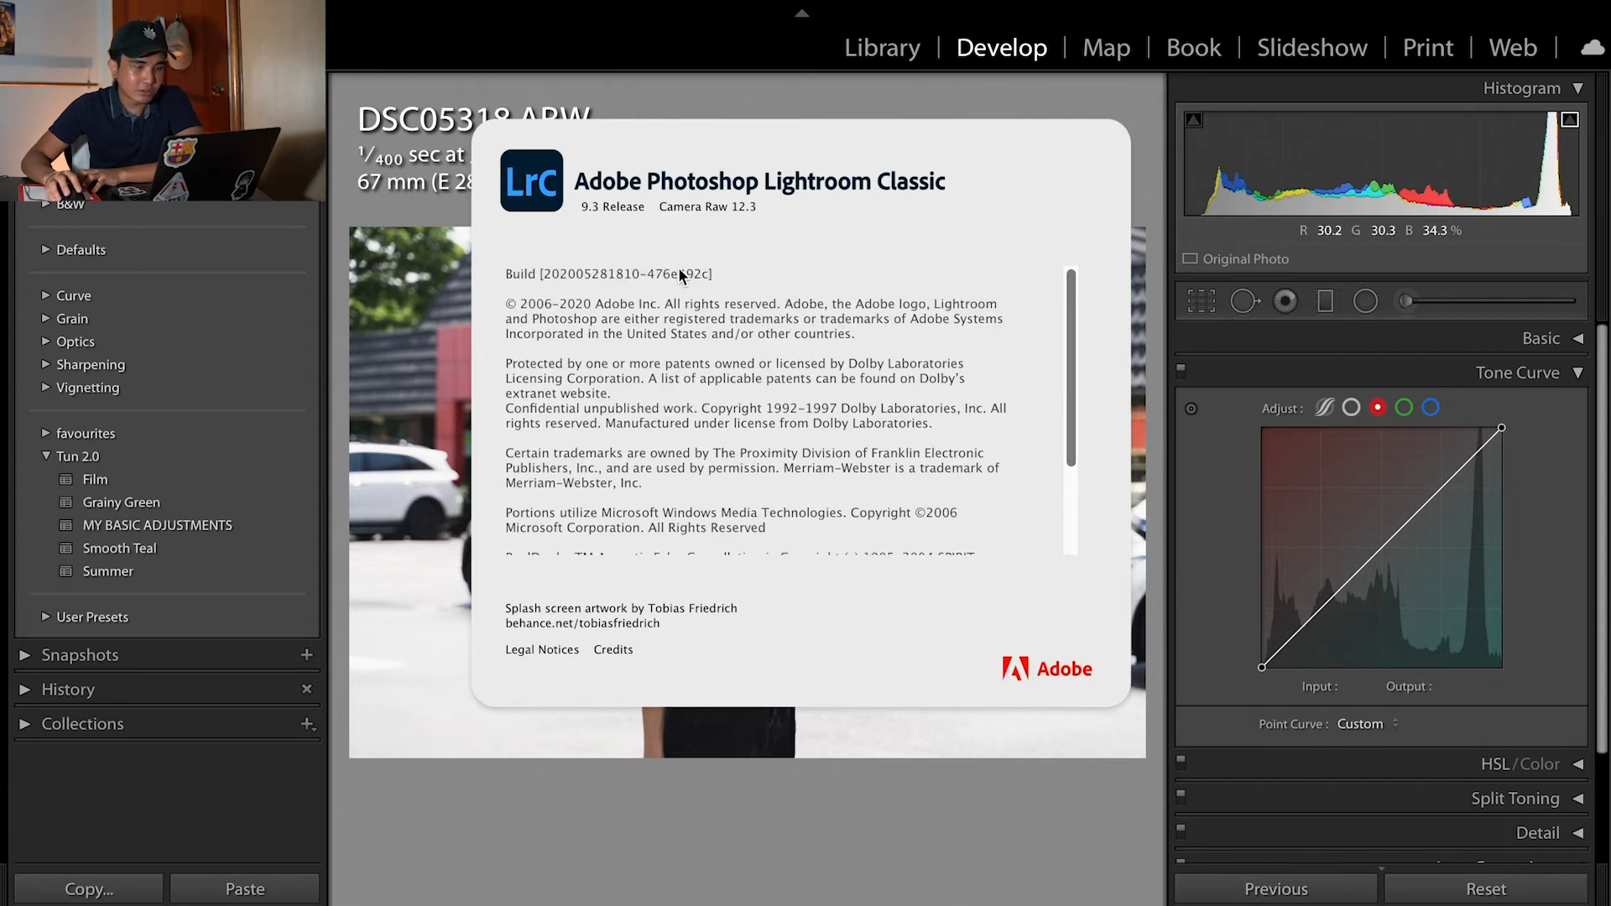
{"action": "left_click", "coordinate": [895, 797]}
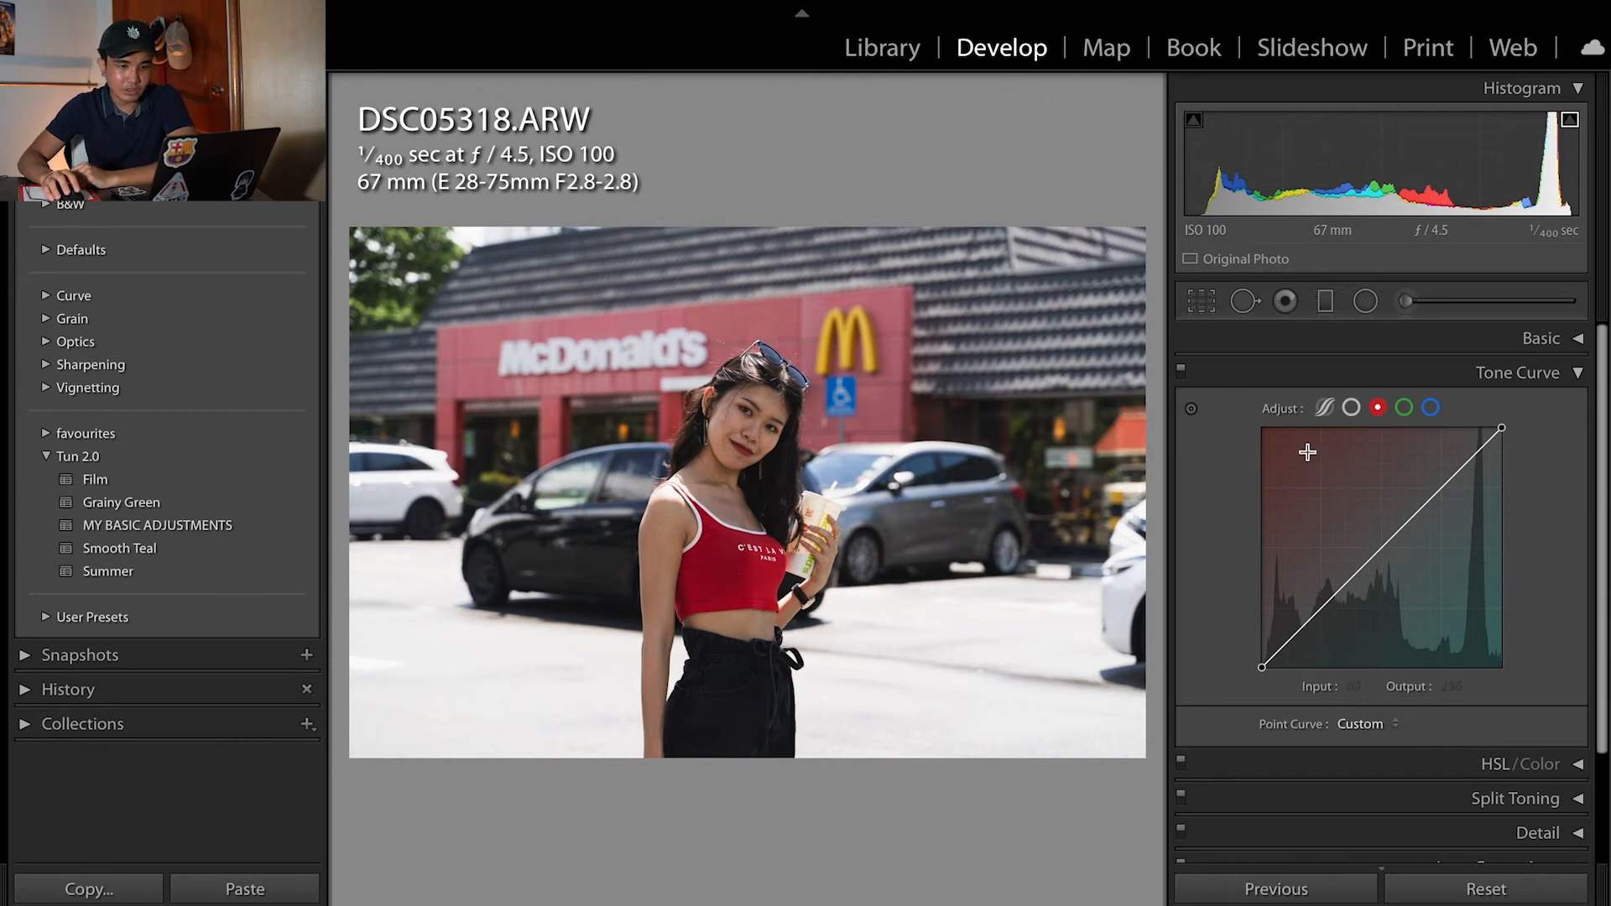
Try a brightening point at input 105, output 159 and a further trial point on the red curve, clearing each trial
{"action": "left_click_drag", "start_coordinate": [1382, 547], "coordinate": [1360, 518]}
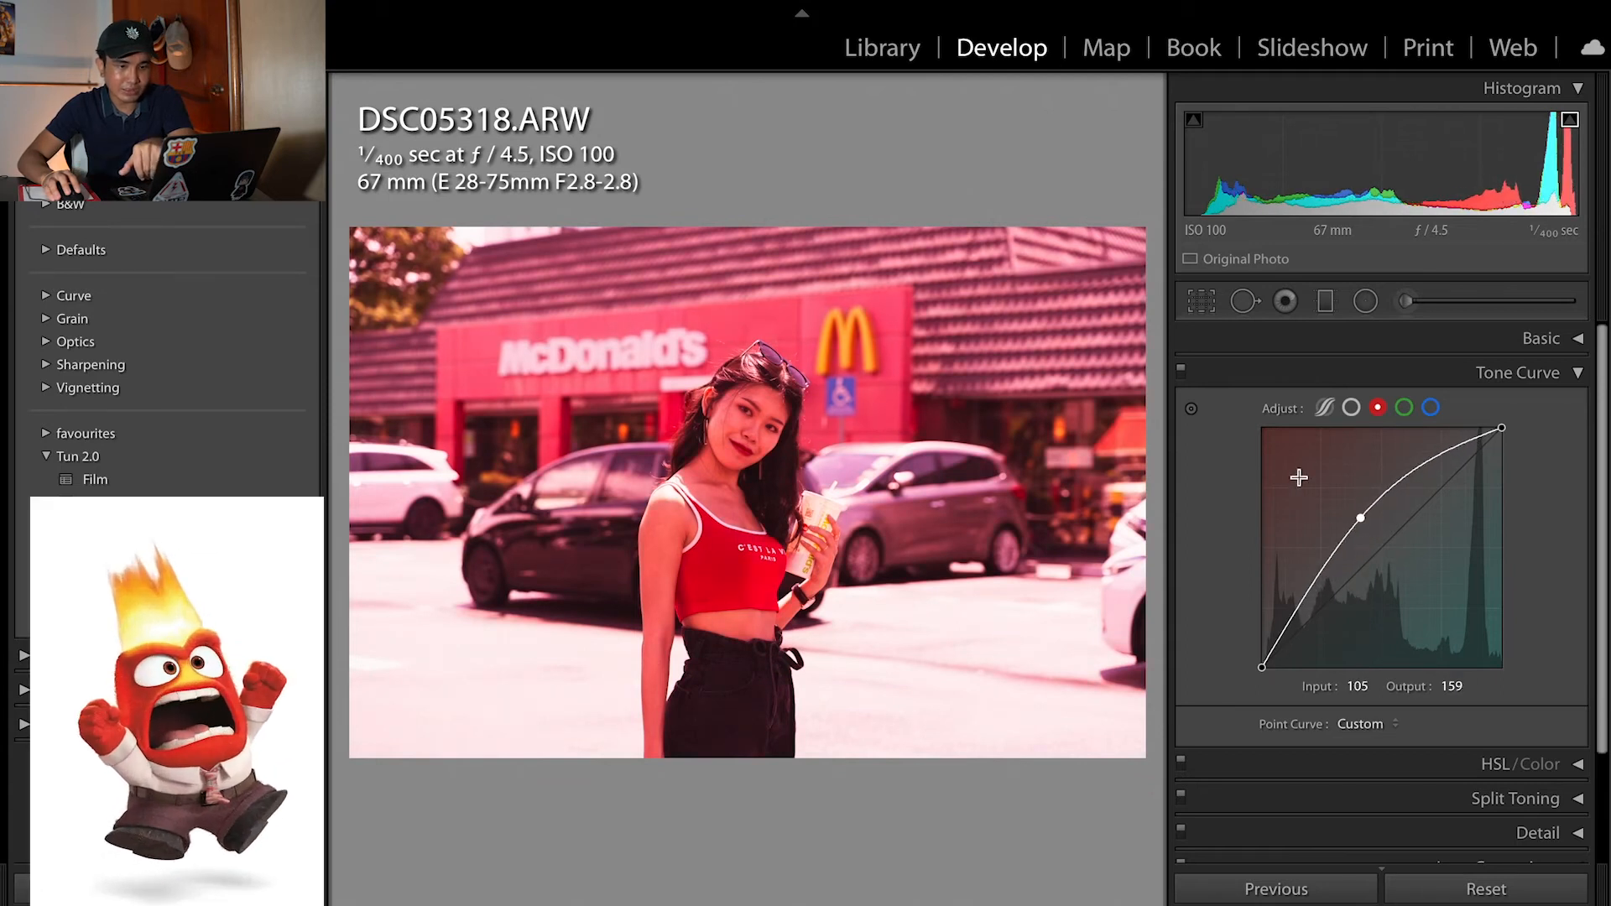
{"action": "double_click", "coordinate": [1360, 518]}
{"action": "left_click_drag", "start_coordinate": [1384, 547], "coordinate": [1412, 426]}
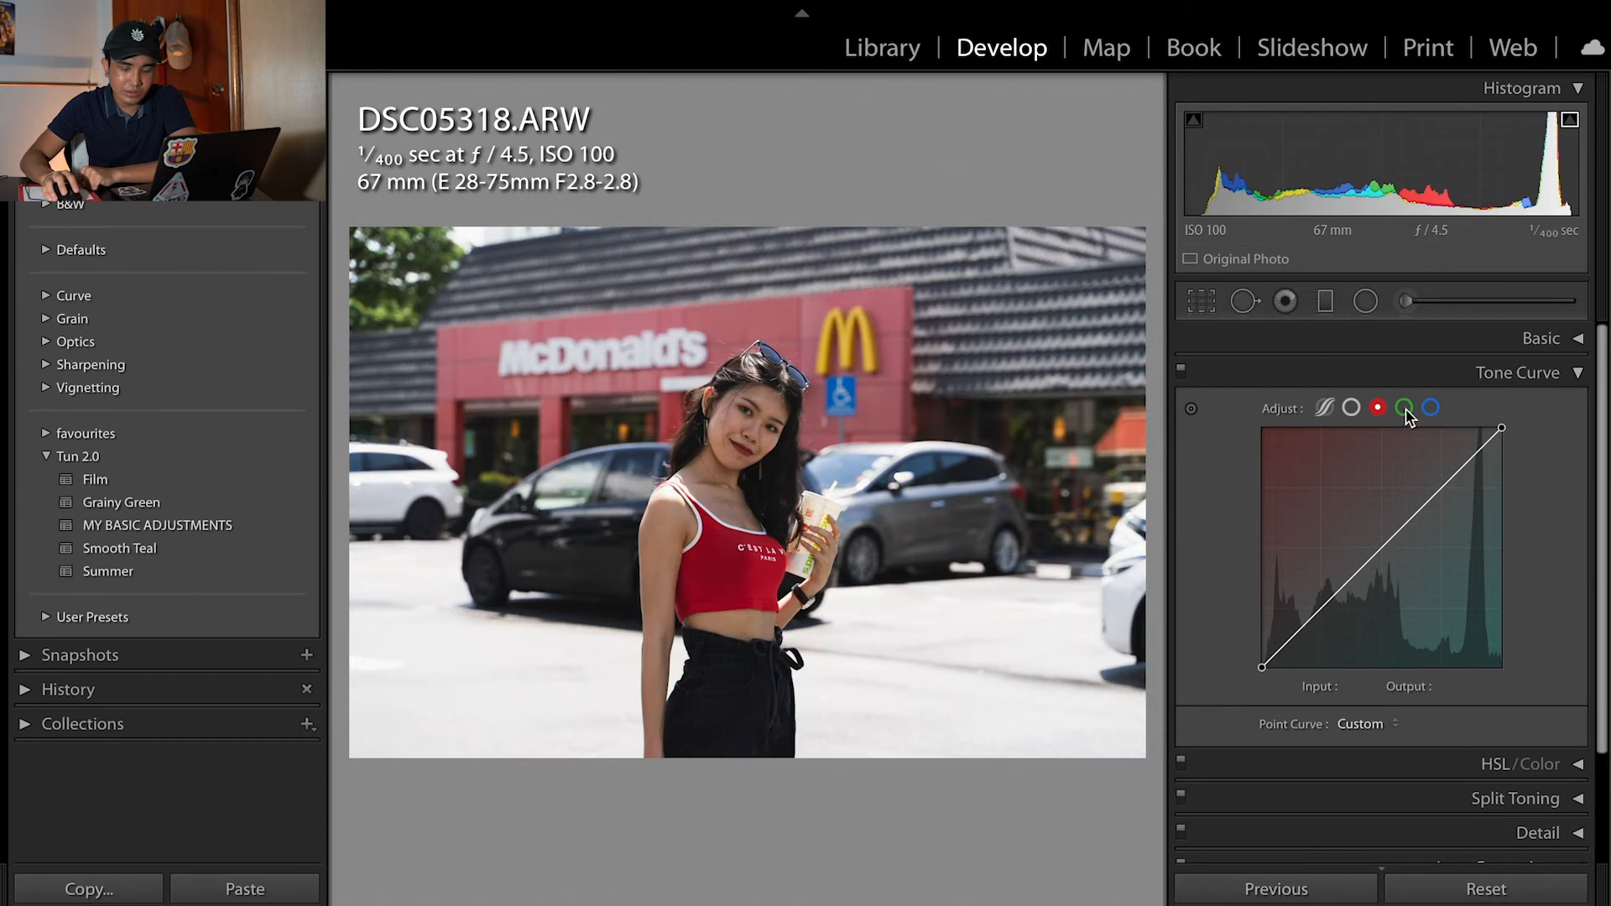
Try a darkening point at input 163, output 103 on the green curve and clear it
{"action": "left_click", "coordinate": [1404, 408]}
{"action": "left_click_drag", "start_coordinate": [1382, 544], "coordinate": [1410, 570]}
{"action": "double_click", "coordinate": [1368, 521]}
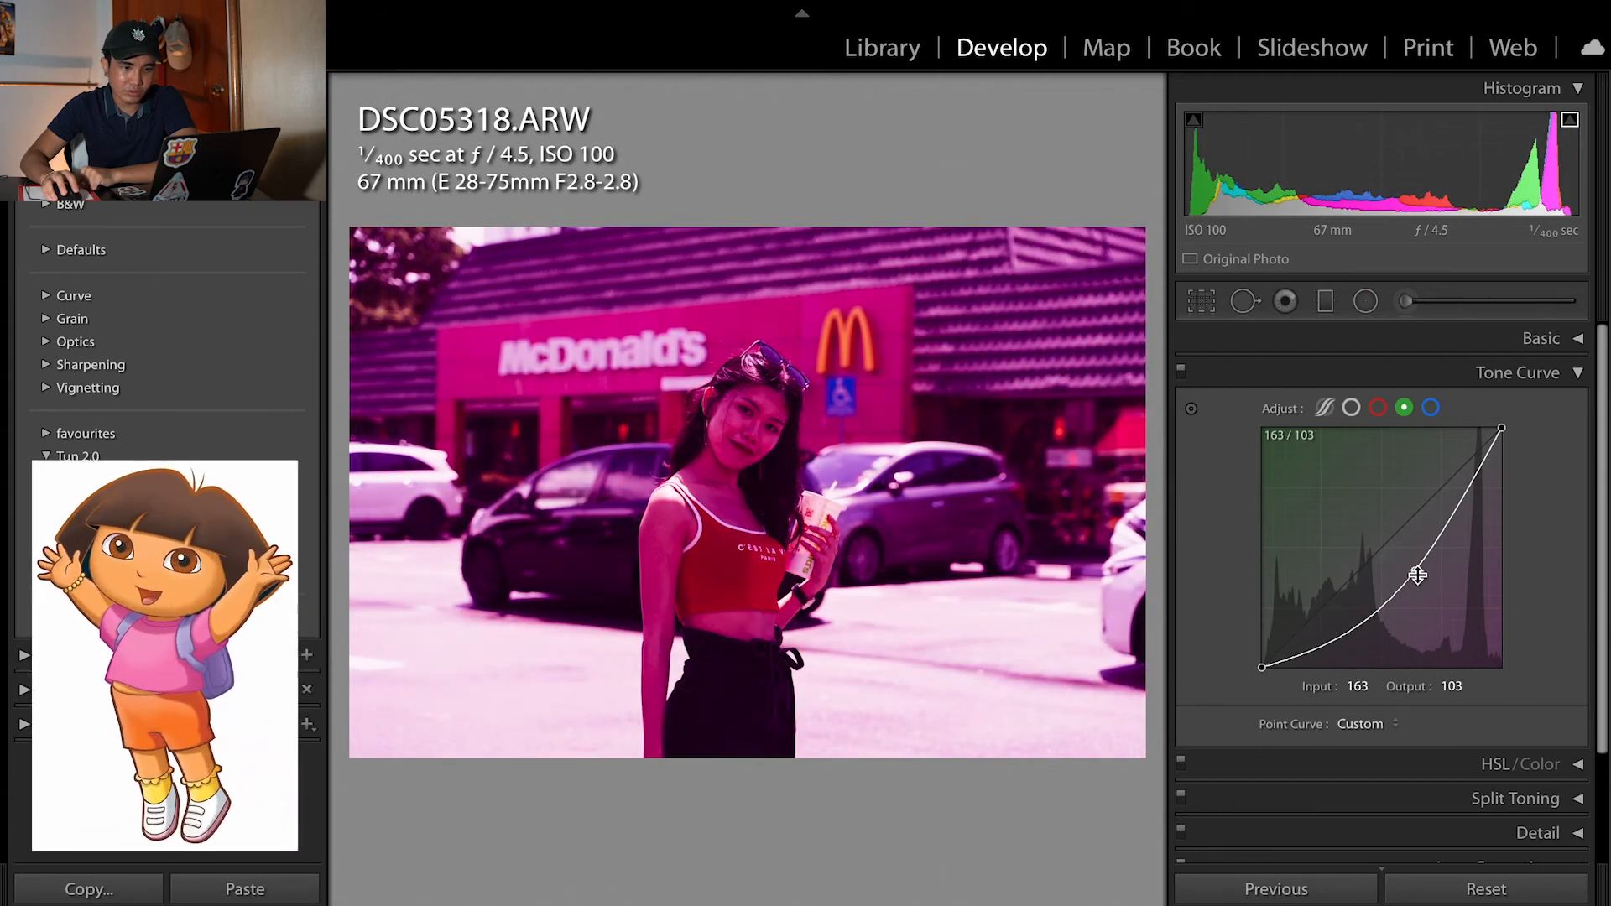
{"action": "double_click", "coordinate": [1410, 570]}
Try a darkening point at input 163, output 99 on the blue curve and clear it
{"action": "left_click", "coordinate": [1431, 408]}
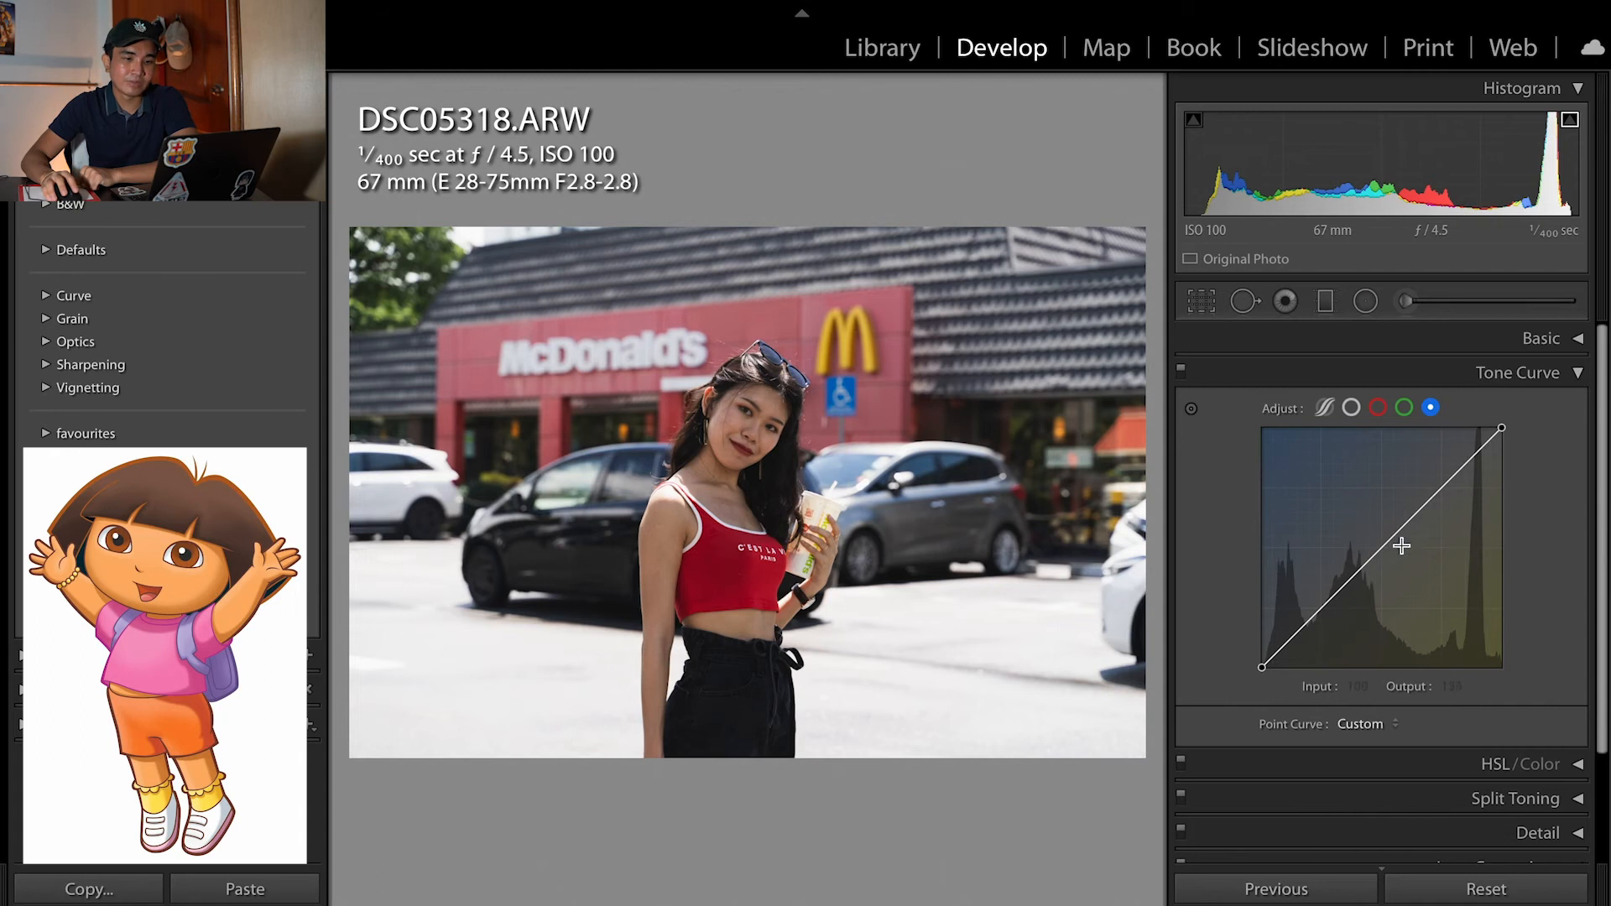
{"action": "left_click_drag", "start_coordinate": [1387, 544], "coordinate": [1415, 579]}
{"action": "double_click", "coordinate": [1363, 512]}
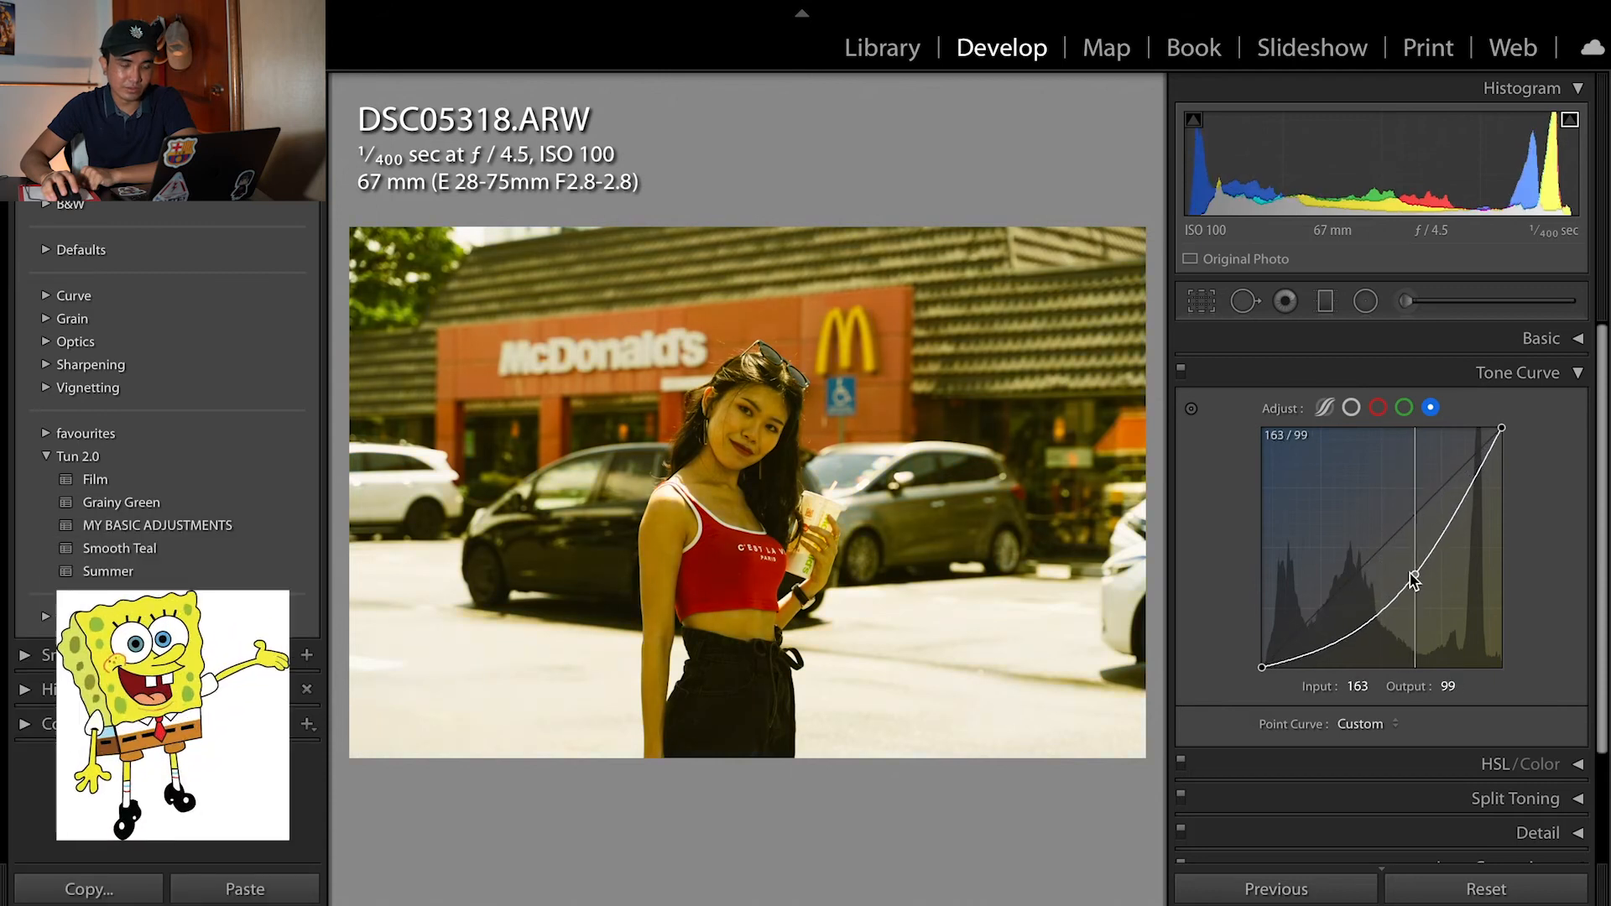
{"action": "double_click", "coordinate": [1415, 579]}
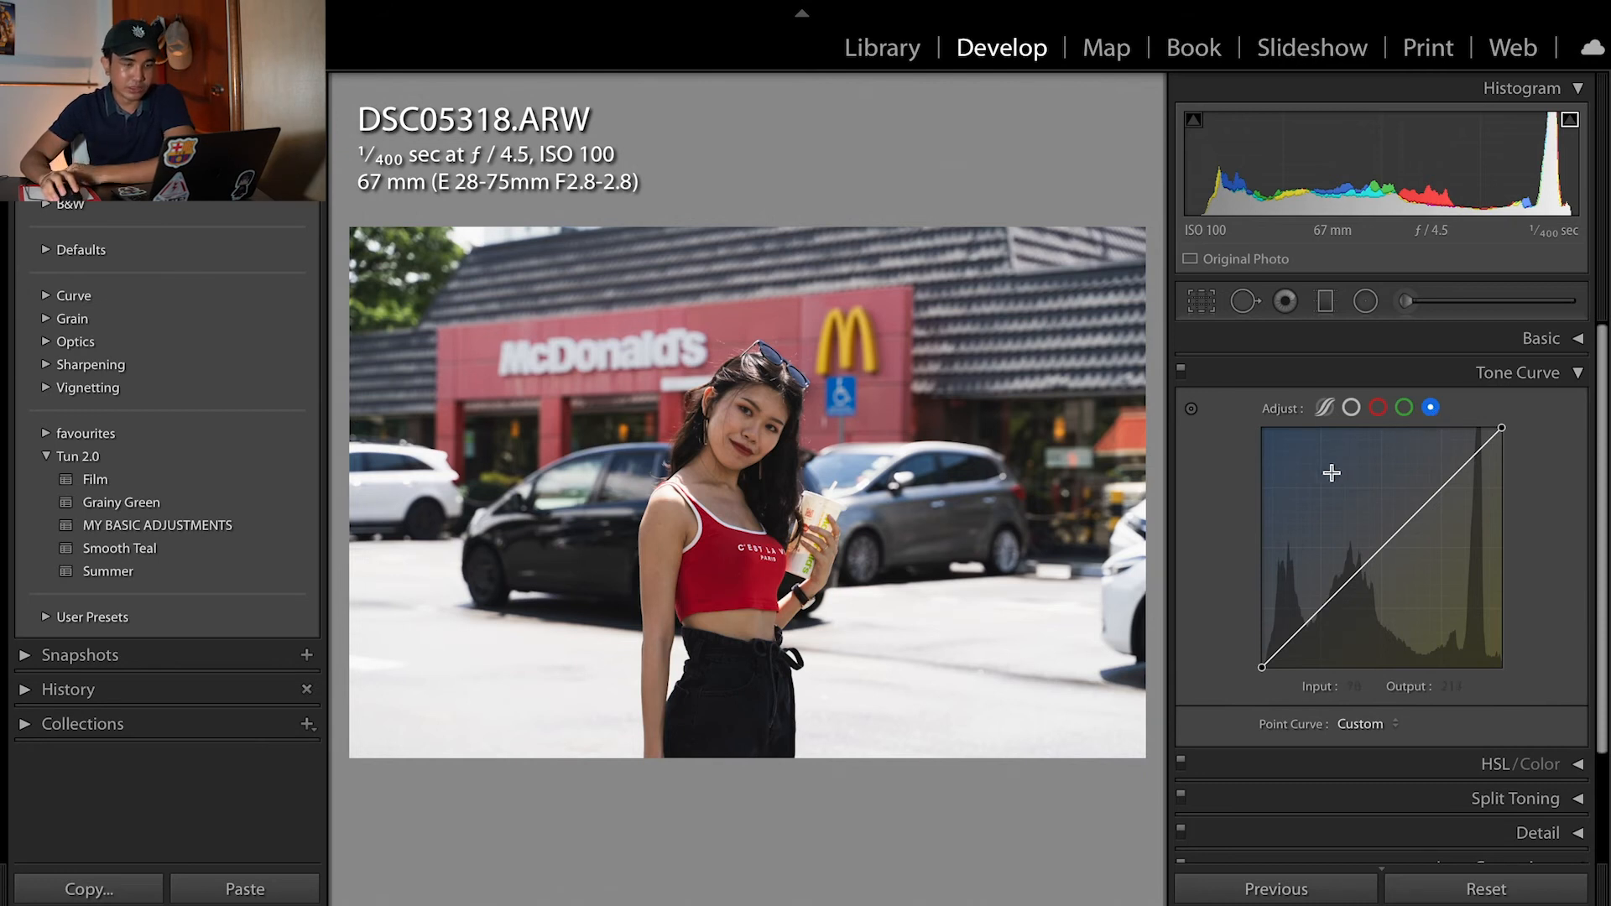
Add a midtone point to each colour channel curve: red input 128, output 136; green 129, 137; blue 136, 126
{"action": "left_click", "coordinate": [1379, 409]}
{"action": "left_click_drag", "start_coordinate": [1383, 545], "coordinate": [1386, 549]}
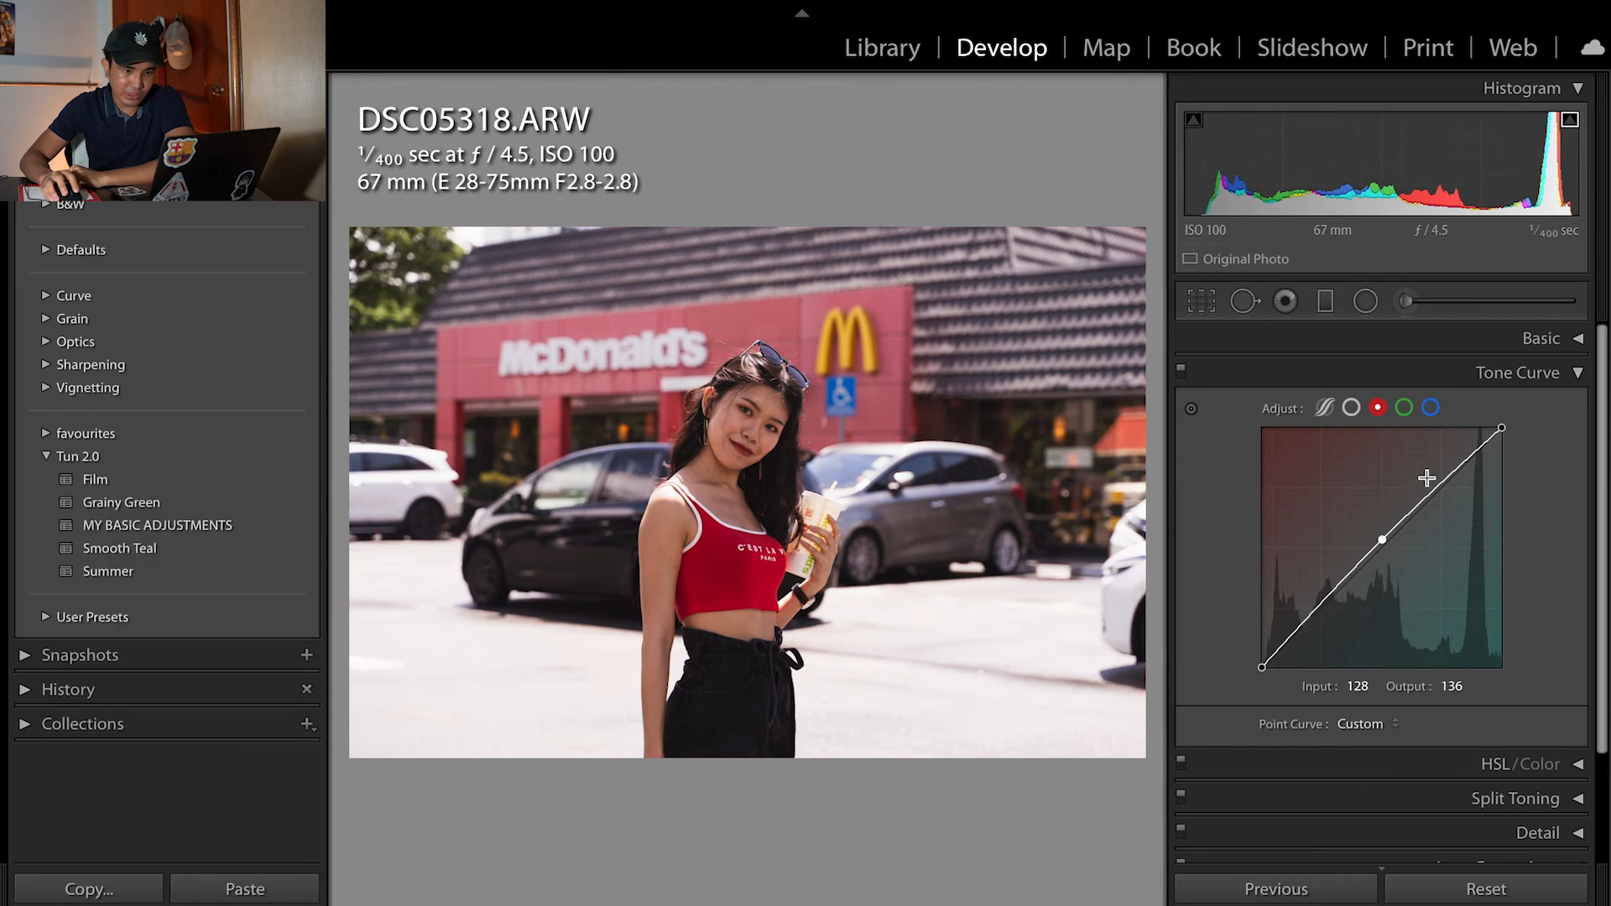
{"action": "left_click", "coordinate": [1406, 408]}
{"action": "left_click_drag", "start_coordinate": [1385, 543], "coordinate": [1376, 537]}
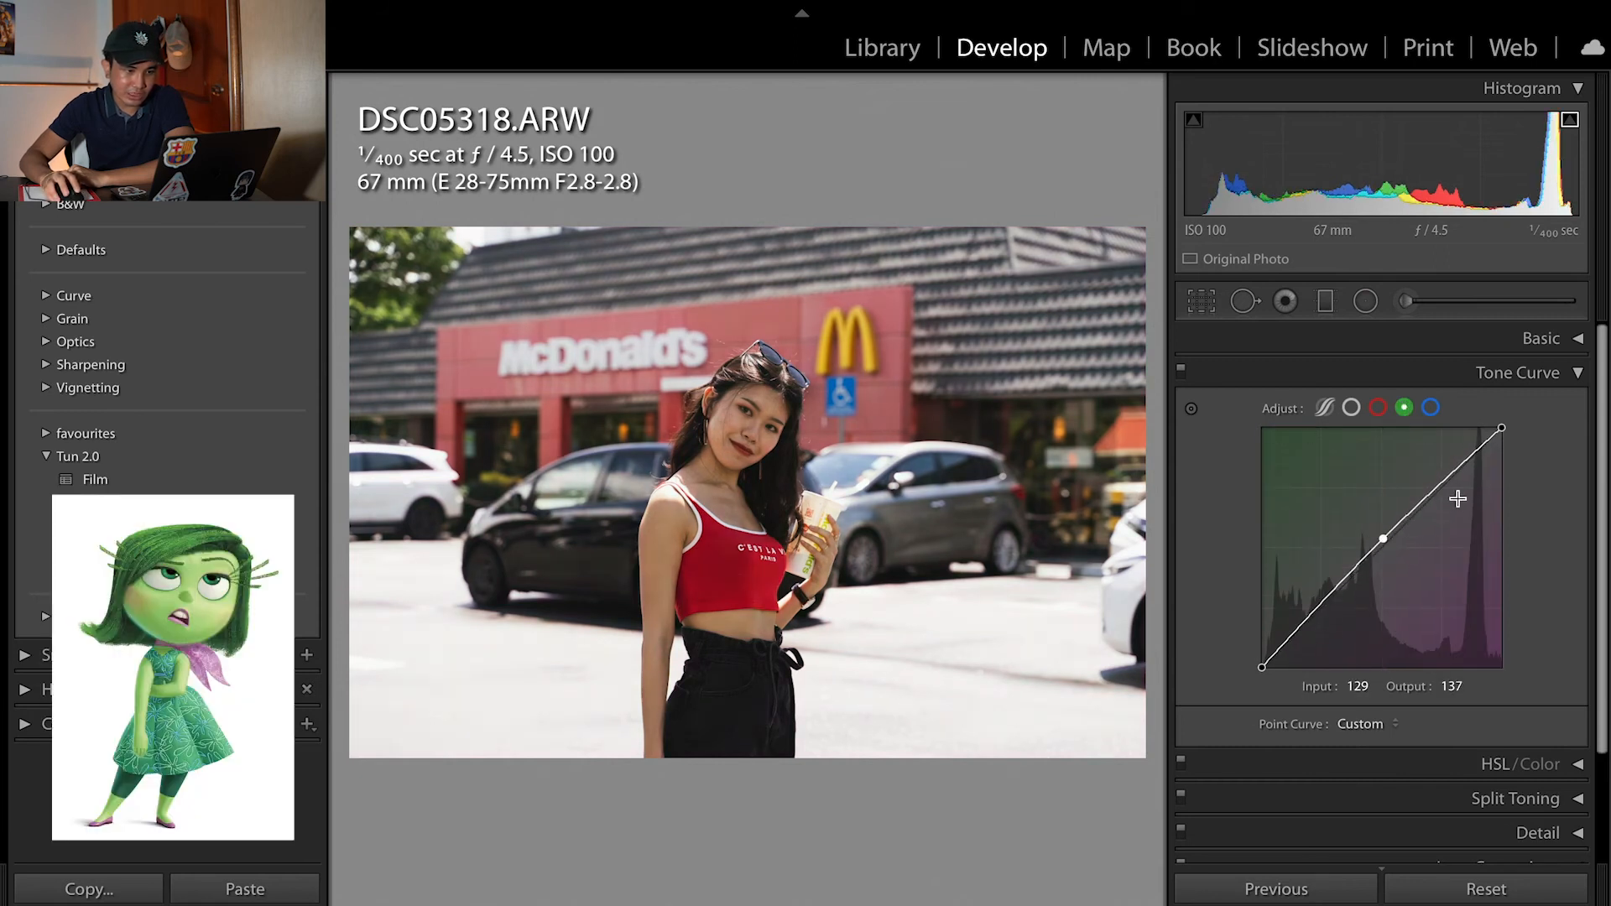
{"action": "left_click", "coordinate": [1431, 408]}
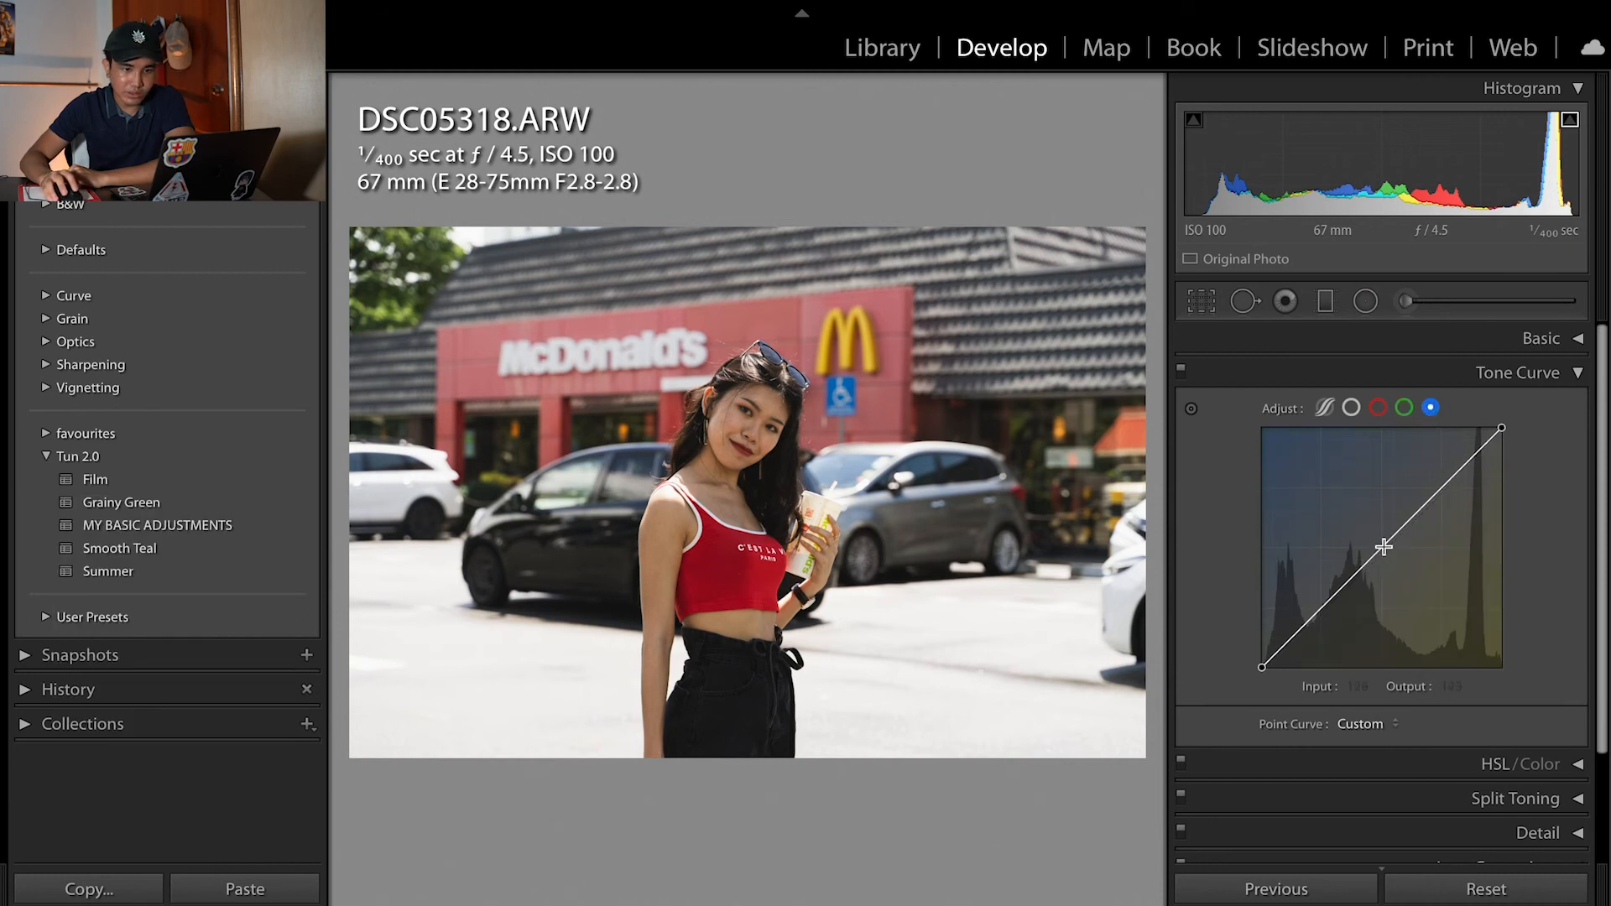
{"action": "left_click_drag", "start_coordinate": [1384, 543], "coordinate": [1384, 547]}
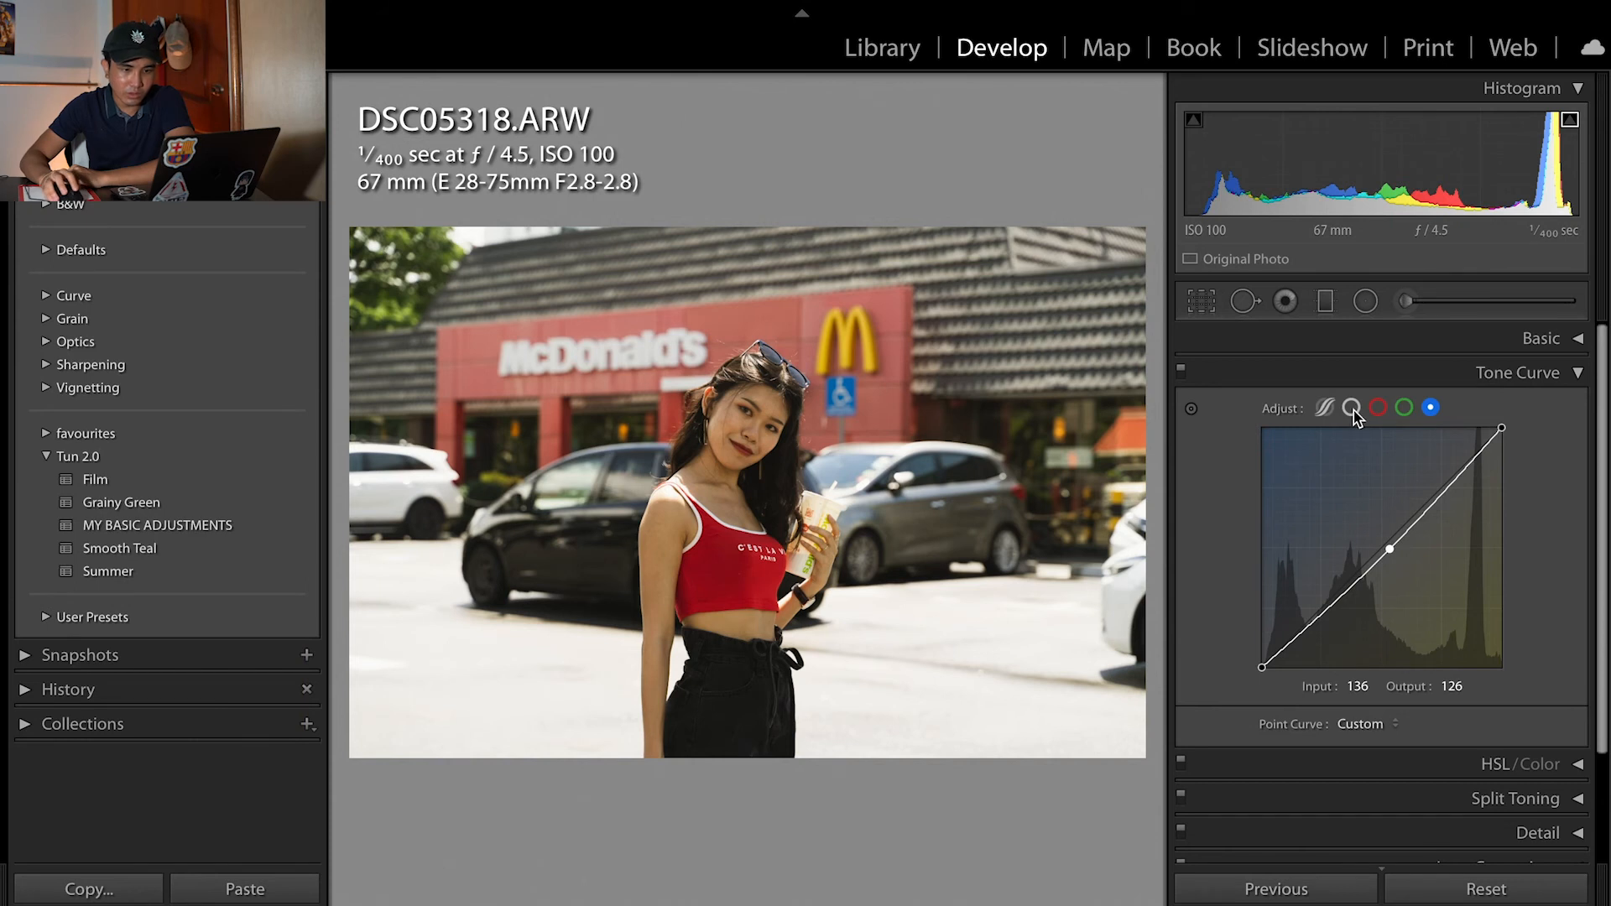
Raise the black point of the red curve to output 12 and add a shadow point at input 39, output 45
{"action": "left_click", "coordinate": [1377, 409]}
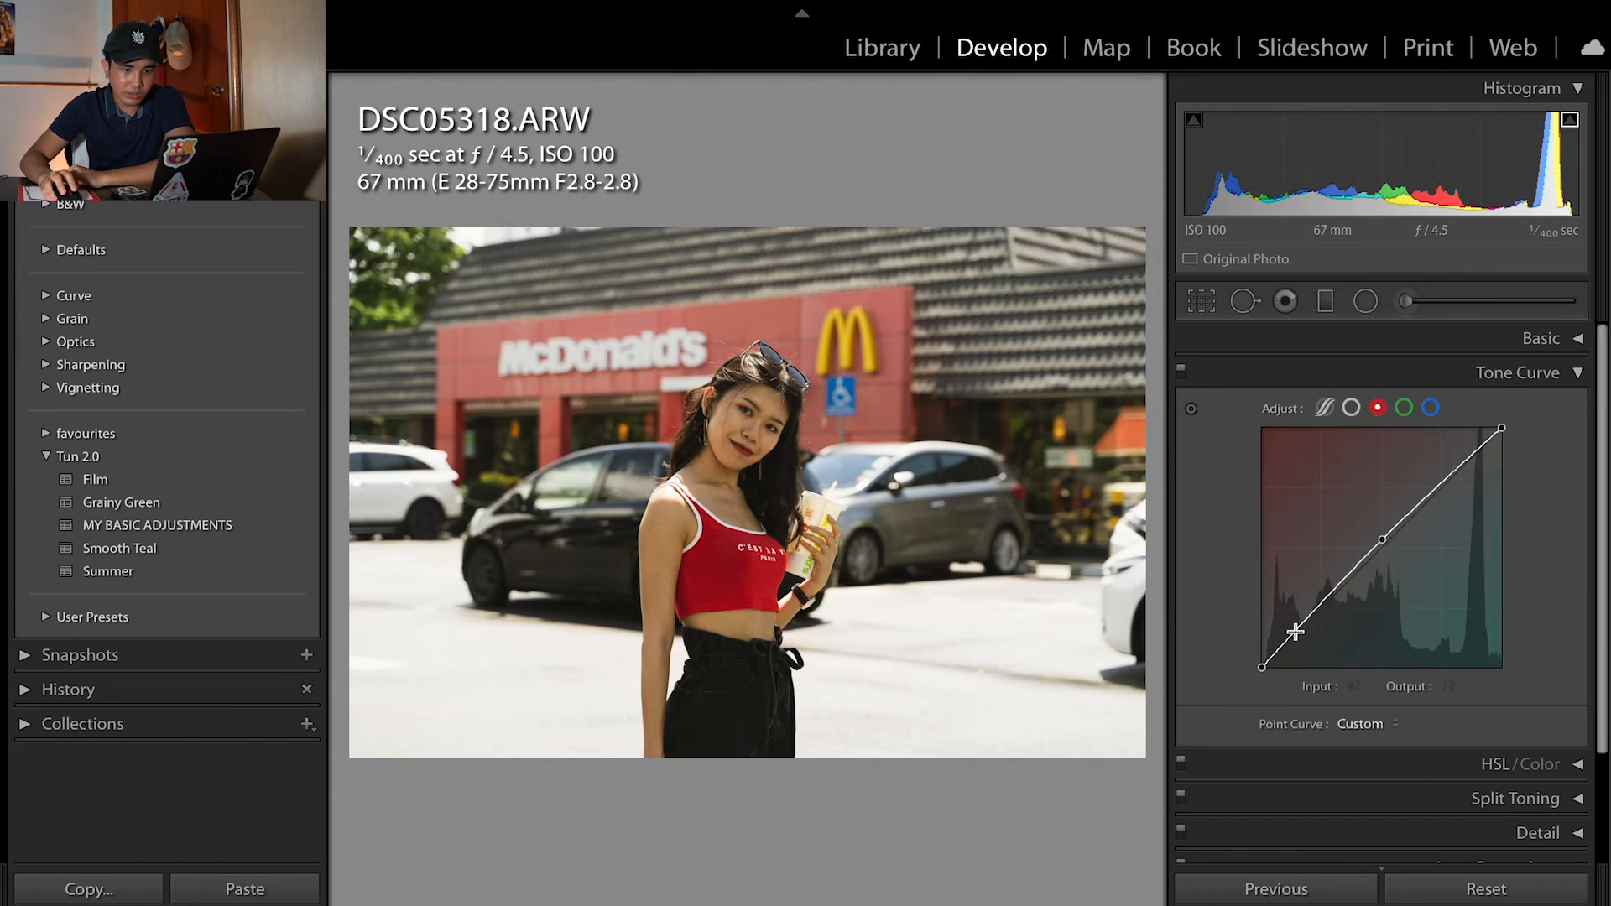
{"action": "left_click_drag", "start_coordinate": [1262, 665], "coordinate": [1253, 667]}
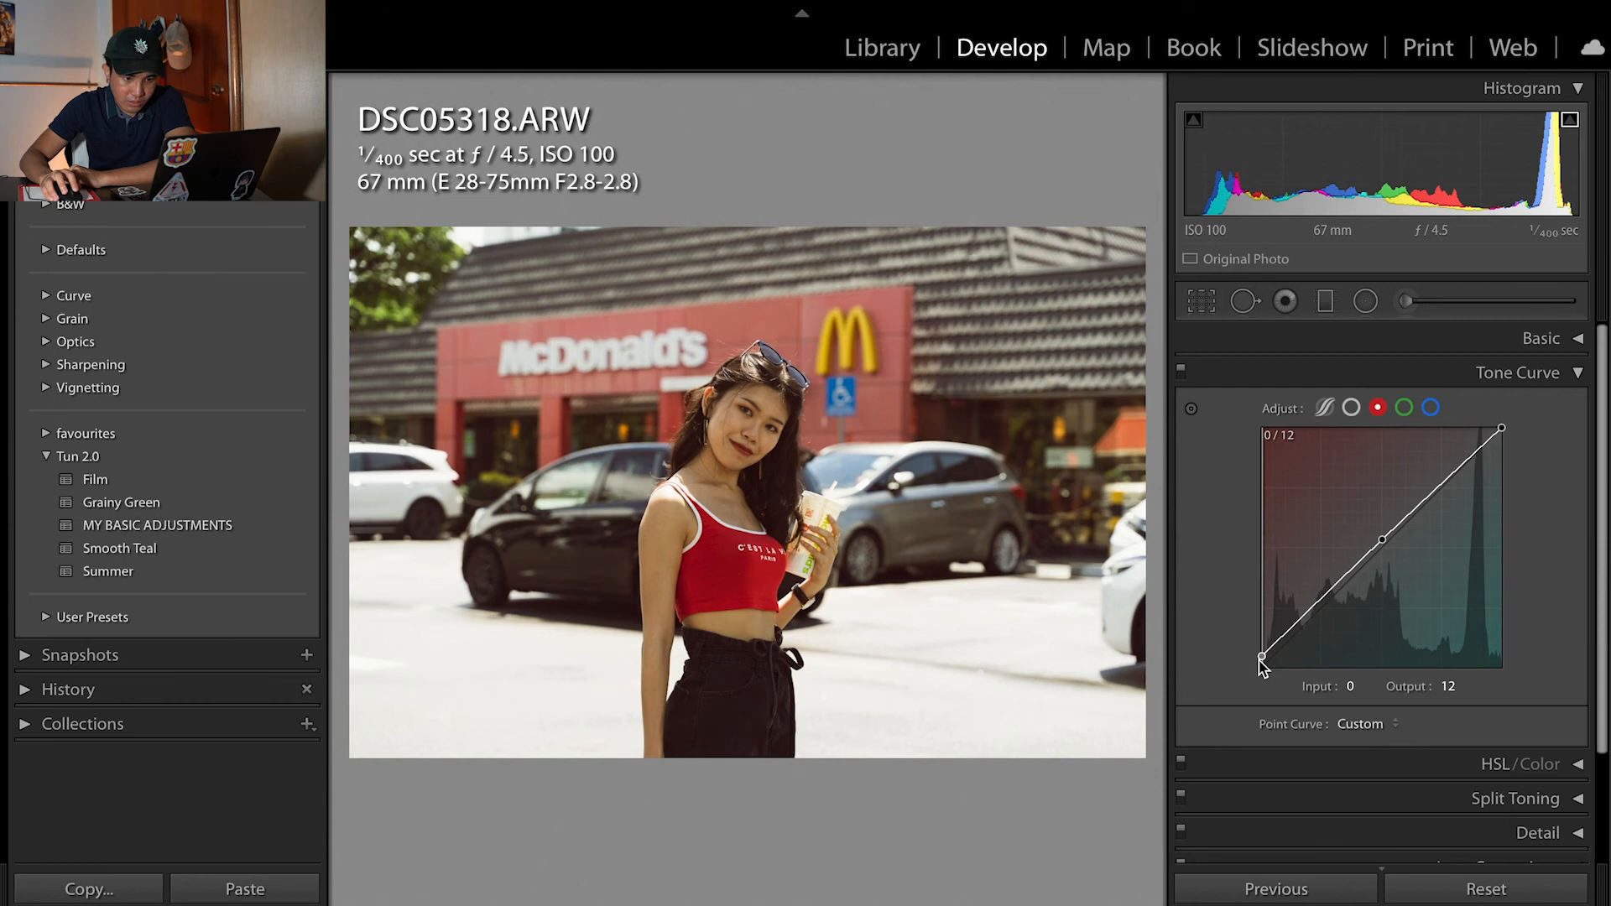
{"action": "left_click", "coordinate": [1297, 626]}
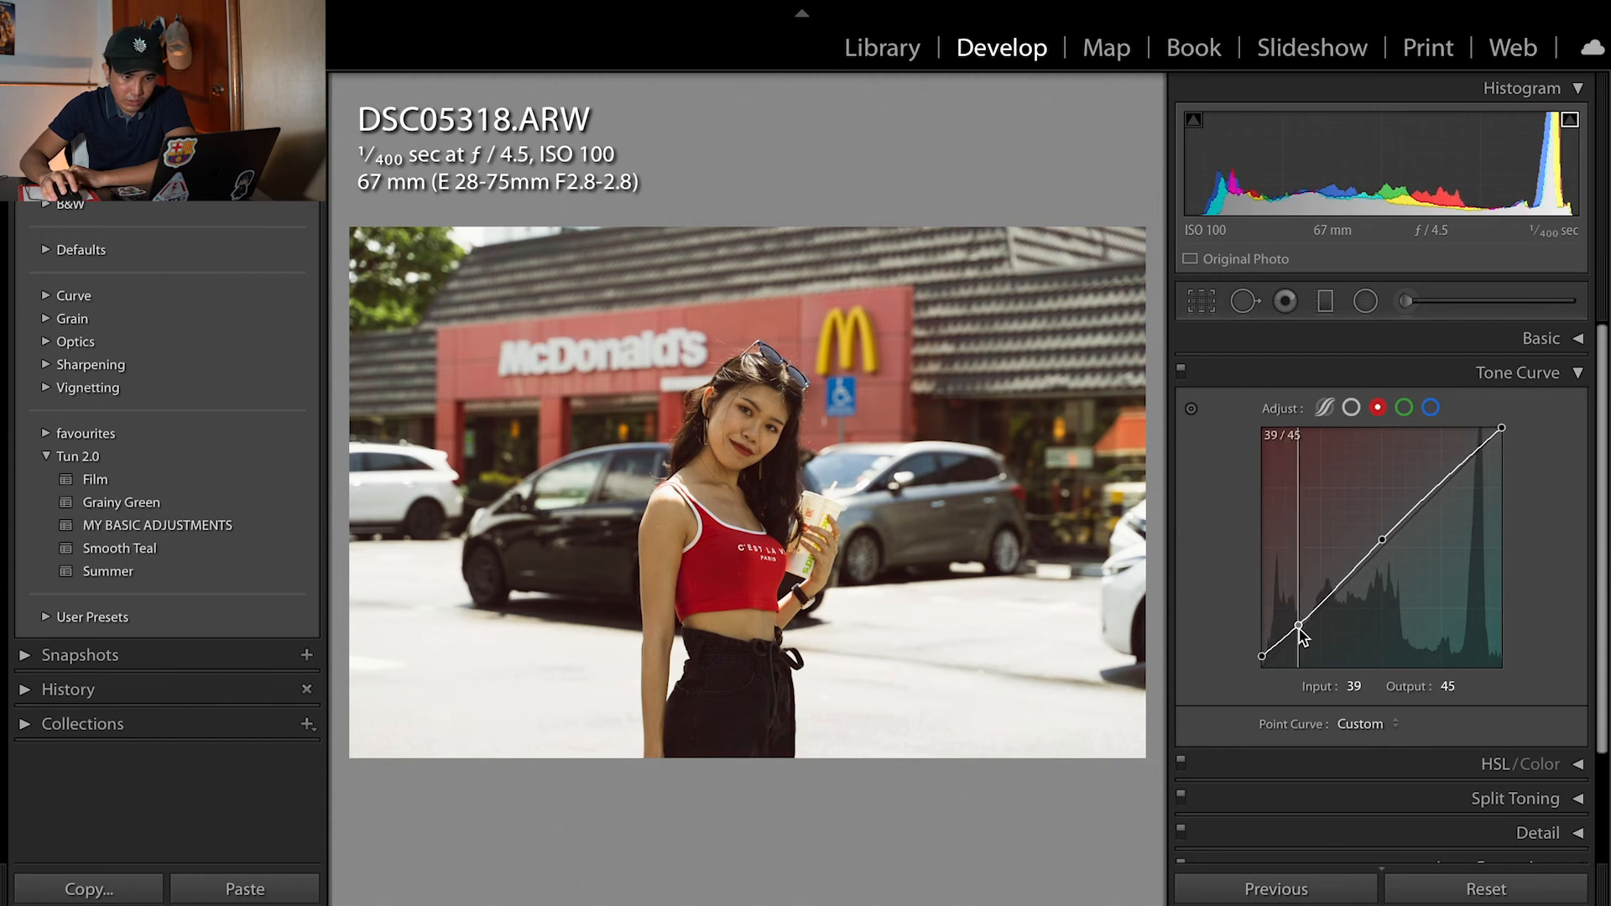
Raise the black point of the green curve to output 9 and collapse the Tone Curve settings
{"action": "left_click", "coordinate": [1404, 409]}
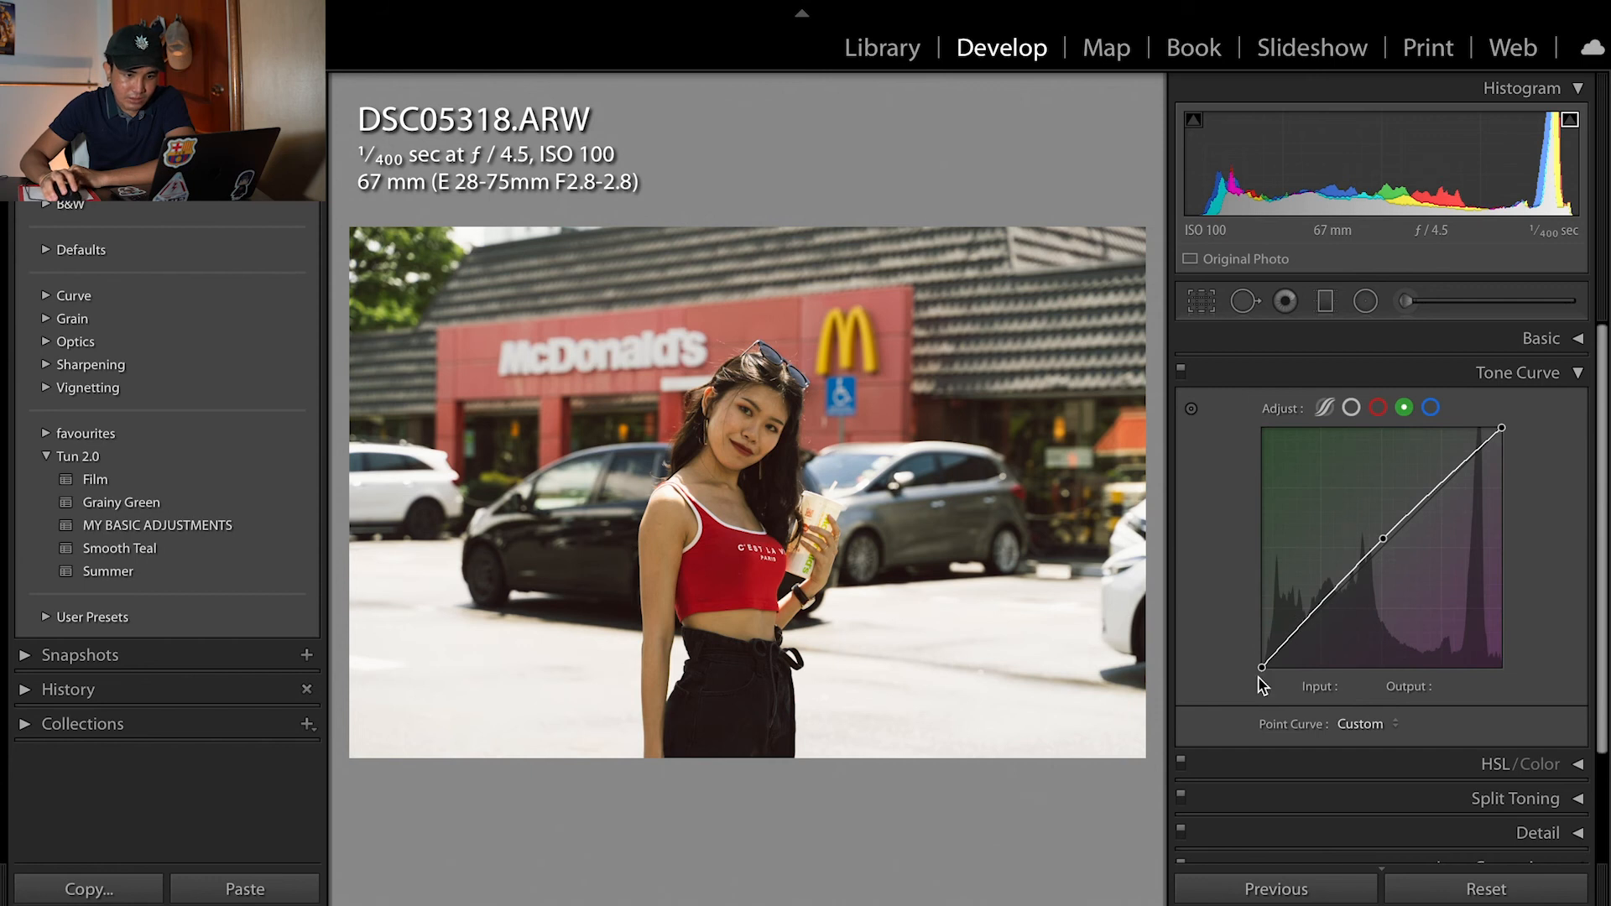
{"action": "left_click_drag", "start_coordinate": [1262, 667], "coordinate": [1262, 659]}
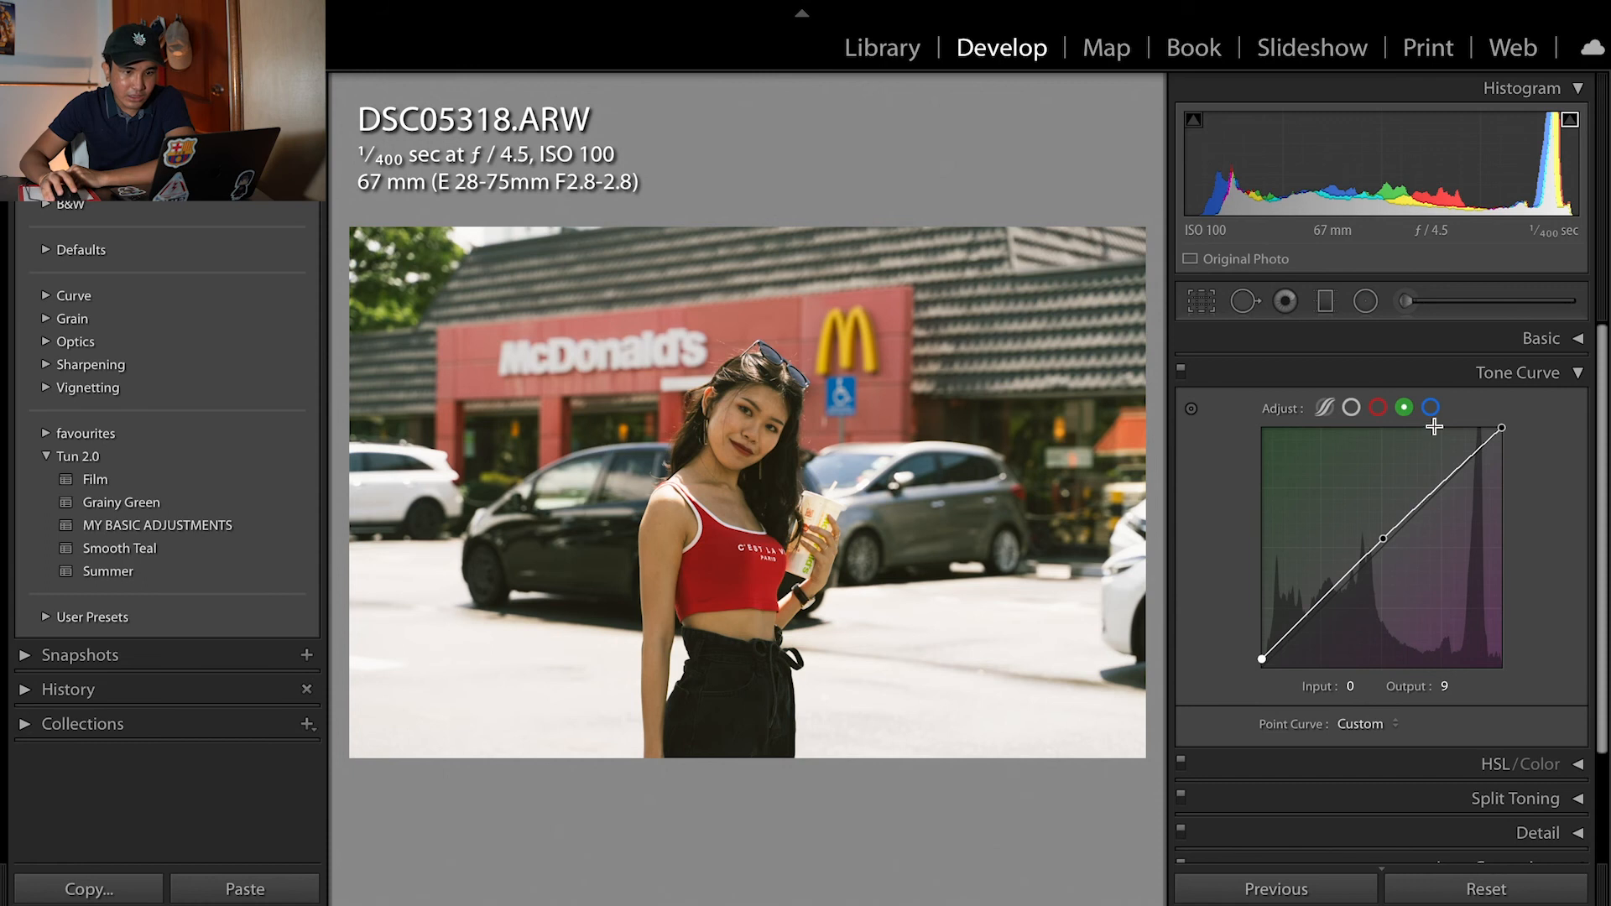
{"action": "left_click", "coordinate": [1534, 375]}
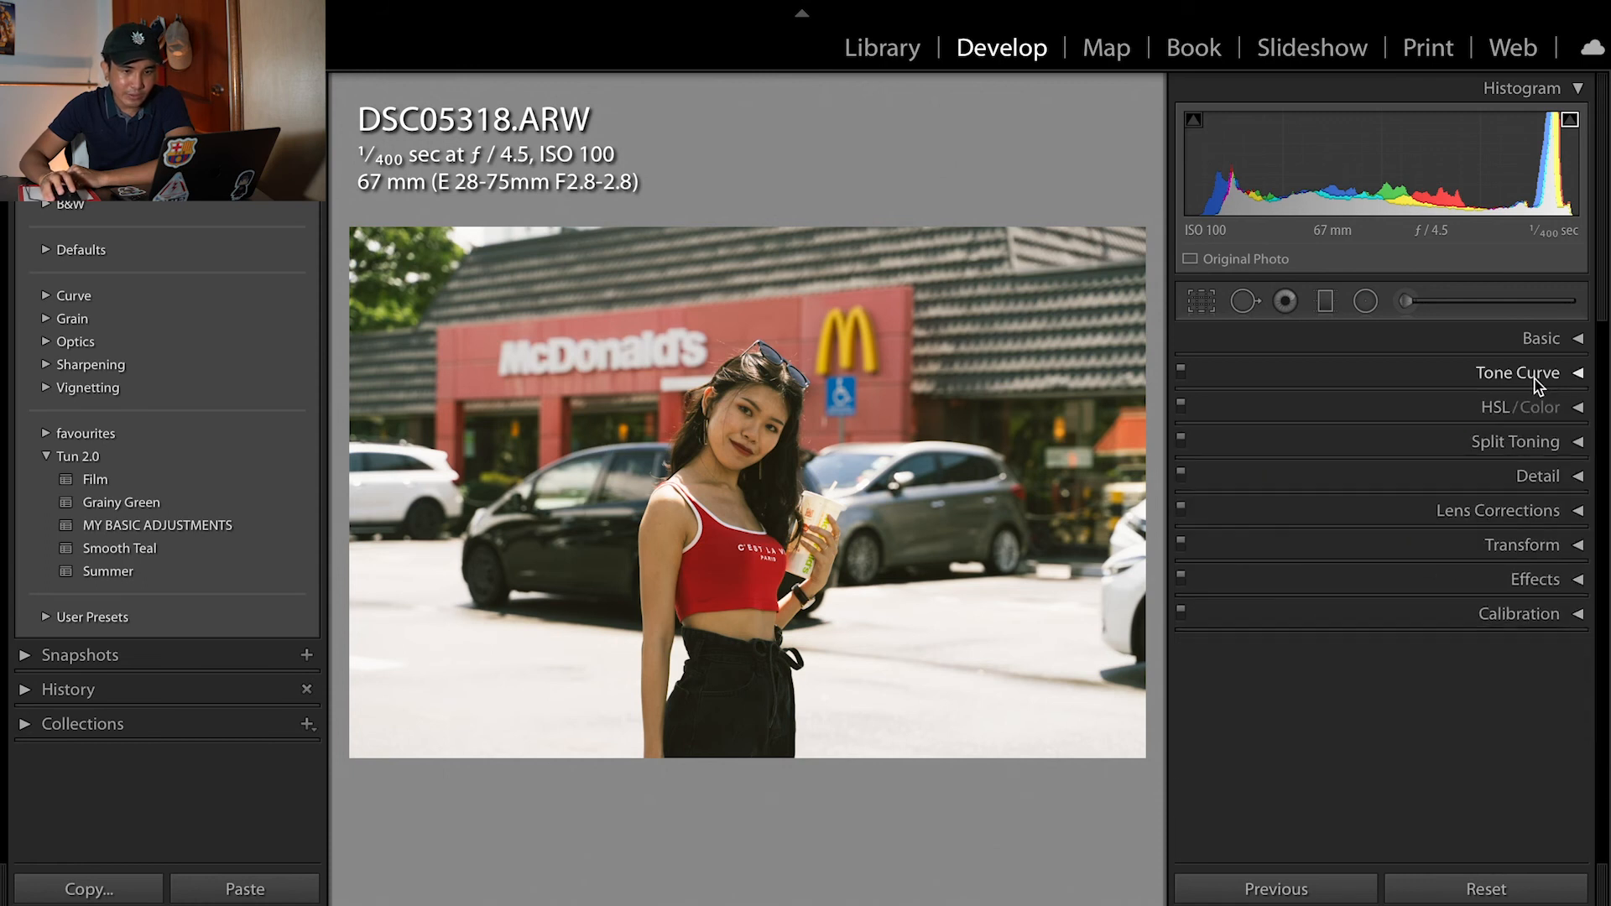
Compare the edited portrait with its unedited version twice
{"action": "key", "text": "backslash"}
{"action": "key", "text": "backslash"}
{"action": "key", "text": "backslash"}
{"action": "key", "text": "backslash"}
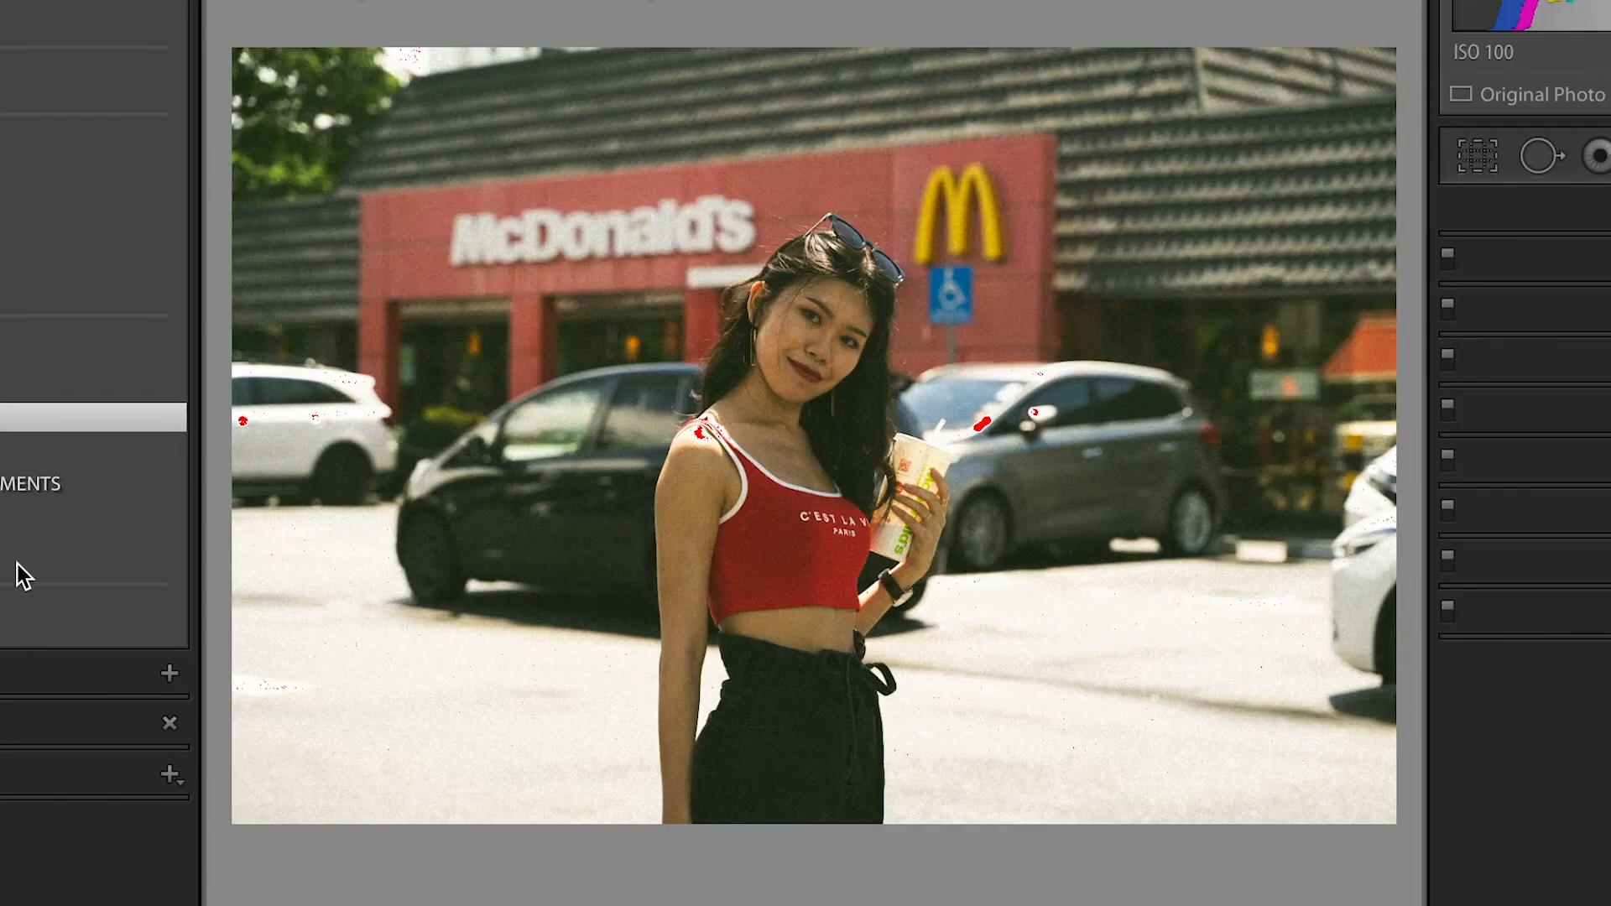
Try the Film preset on the portrait and replace it with the Summer preset
{"action": "left_click", "coordinate": [17, 554]}
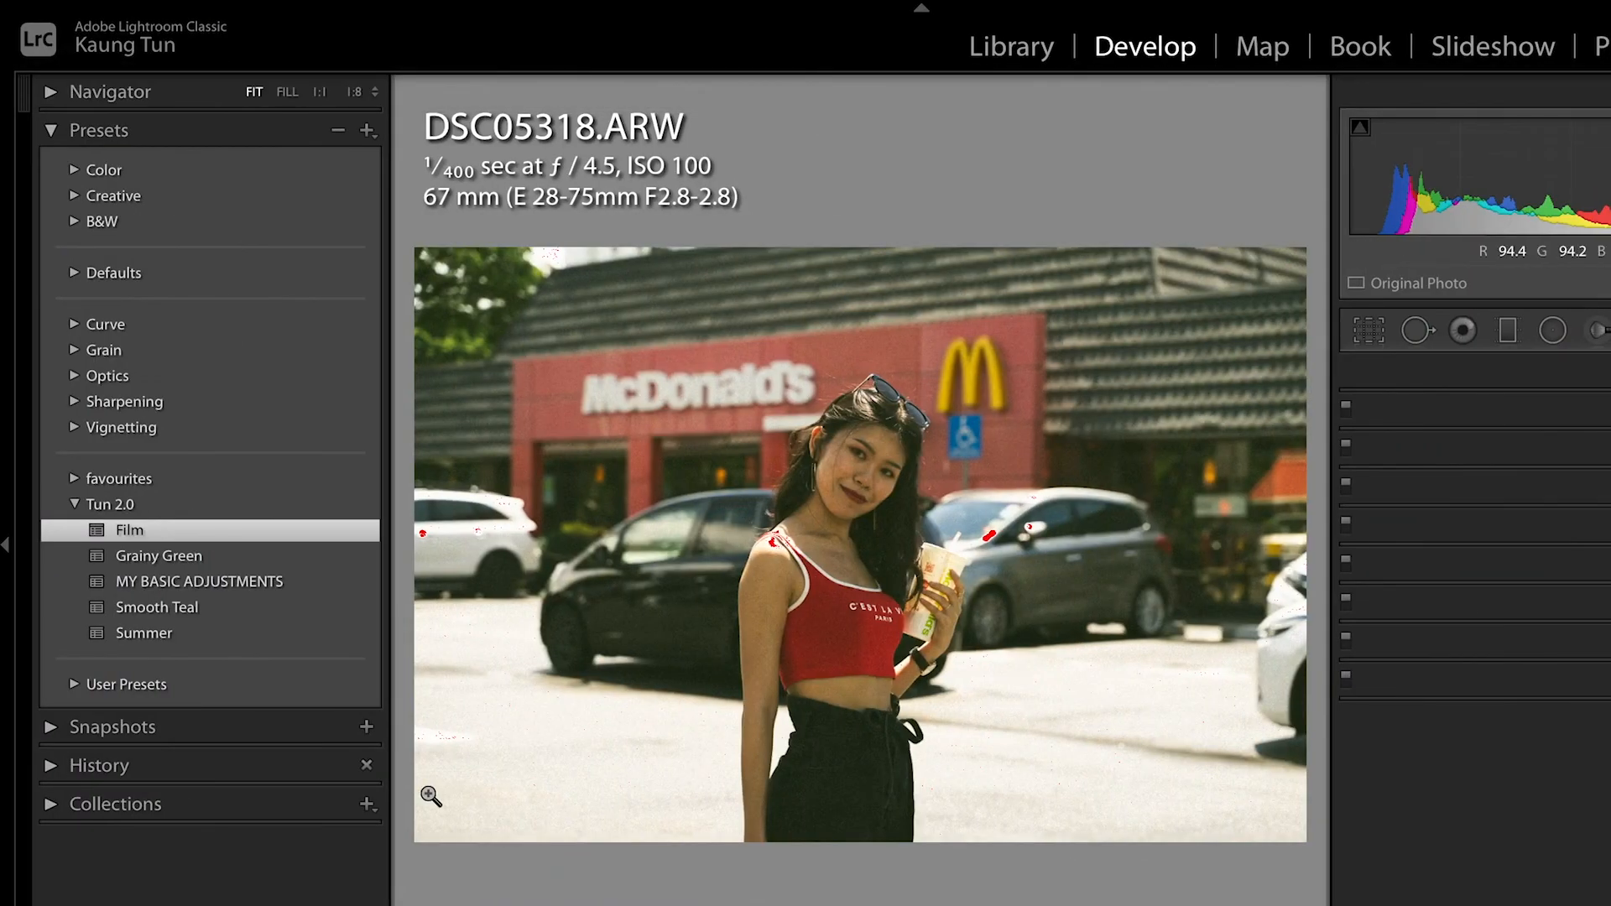
{"action": "left_click", "coordinate": [250, 636]}
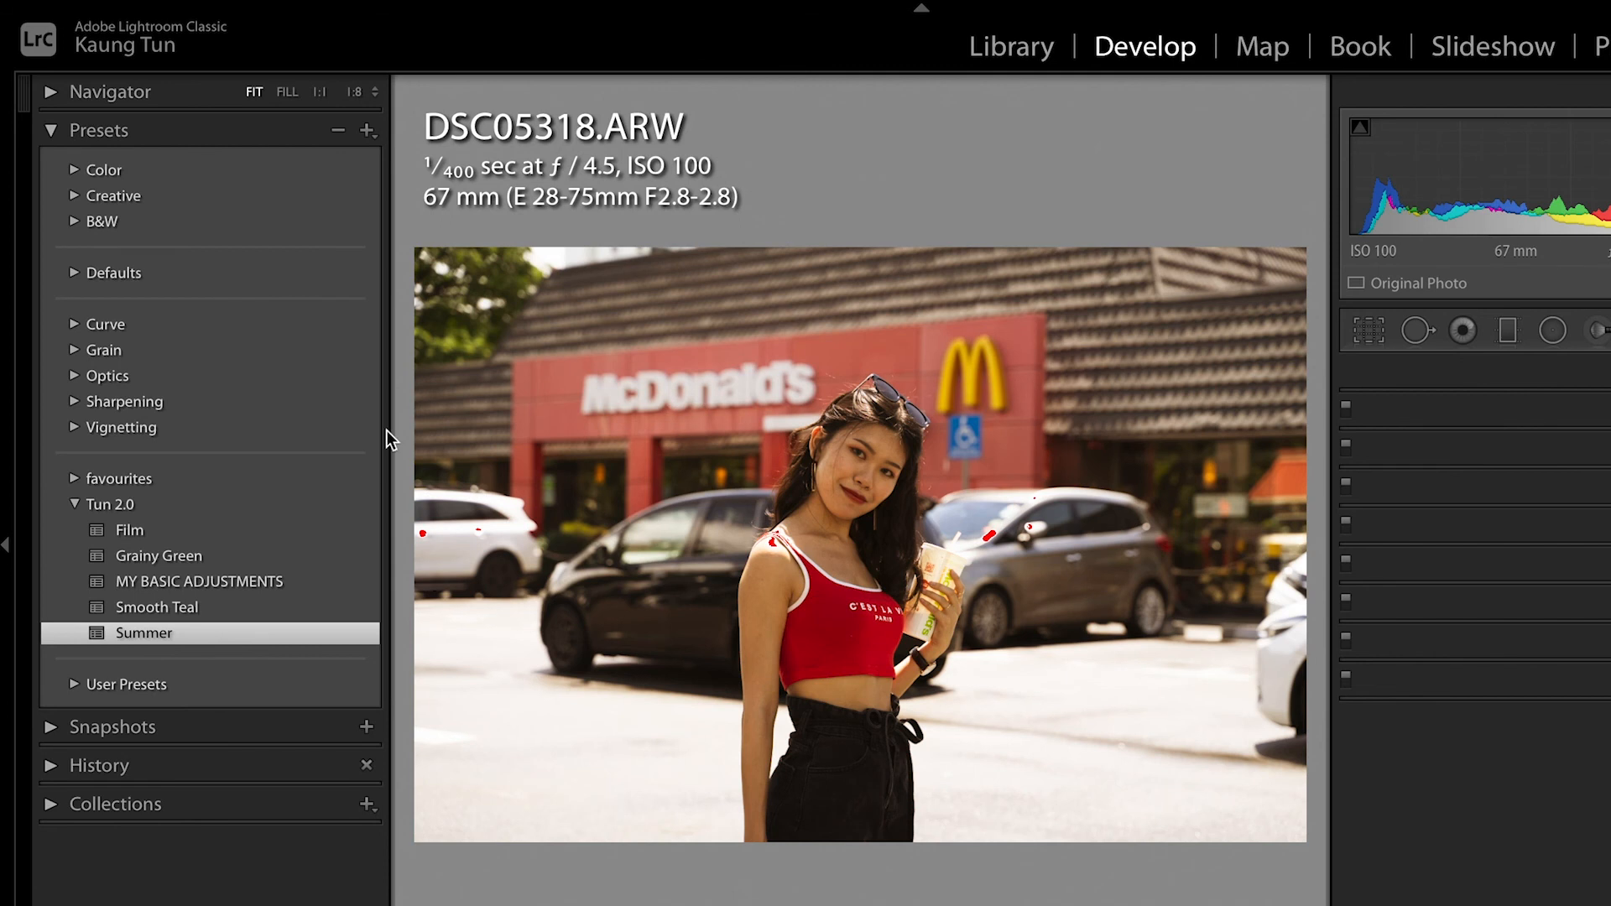
Save the current settings as a new develop preset named "summer" and apply it to the portrait
{"action": "left_click", "coordinate": [367, 131]}
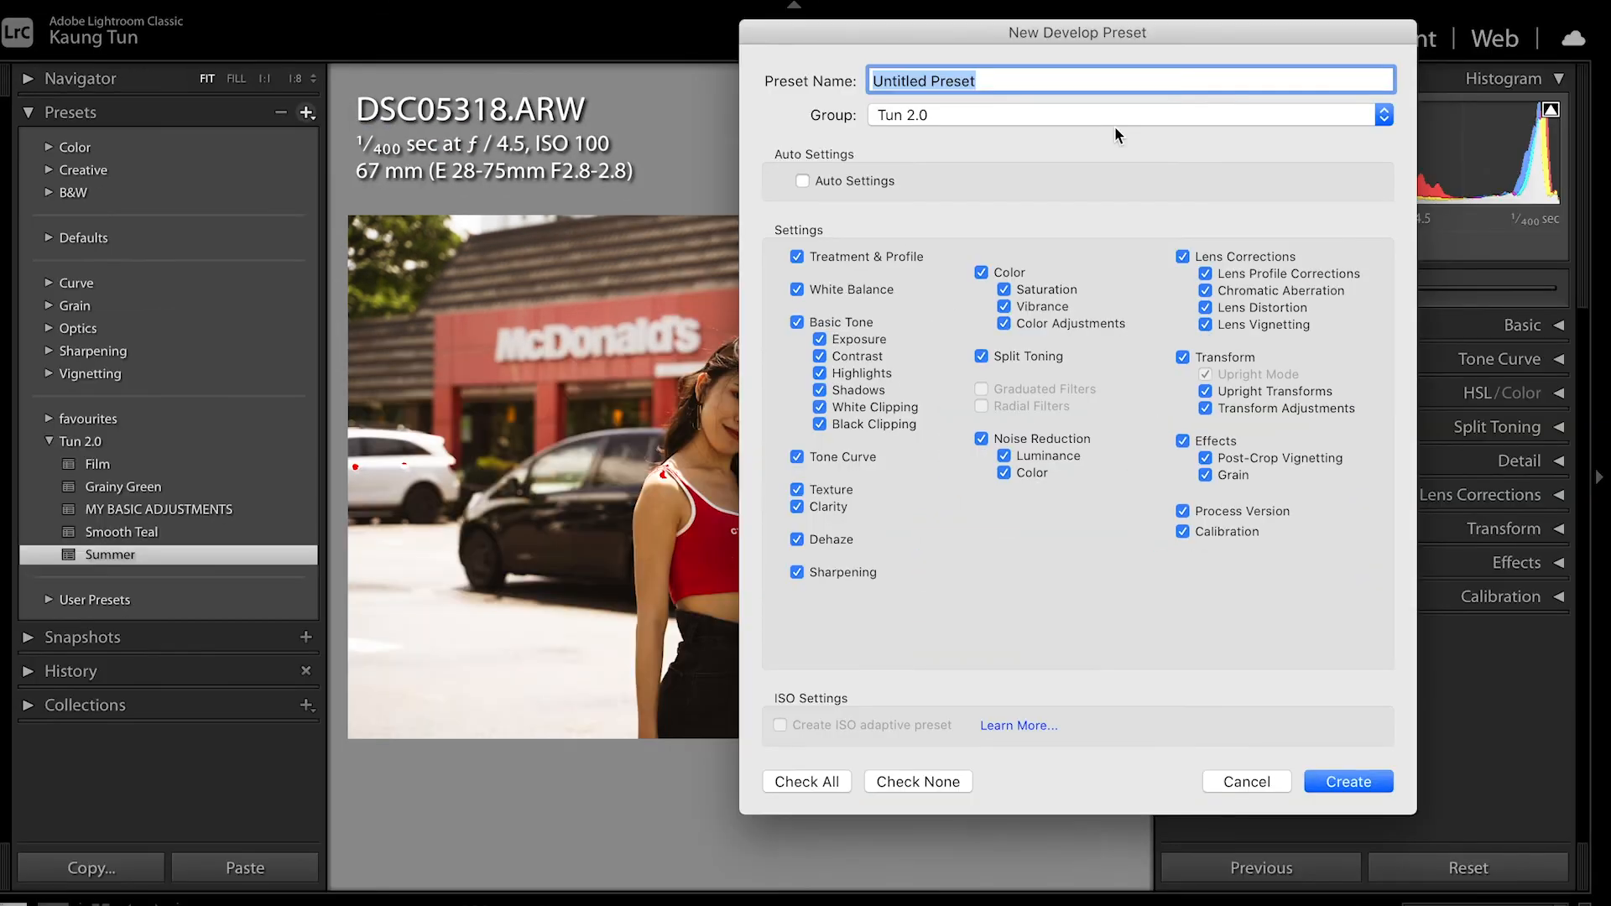
{"action": "type", "text": "summer"}
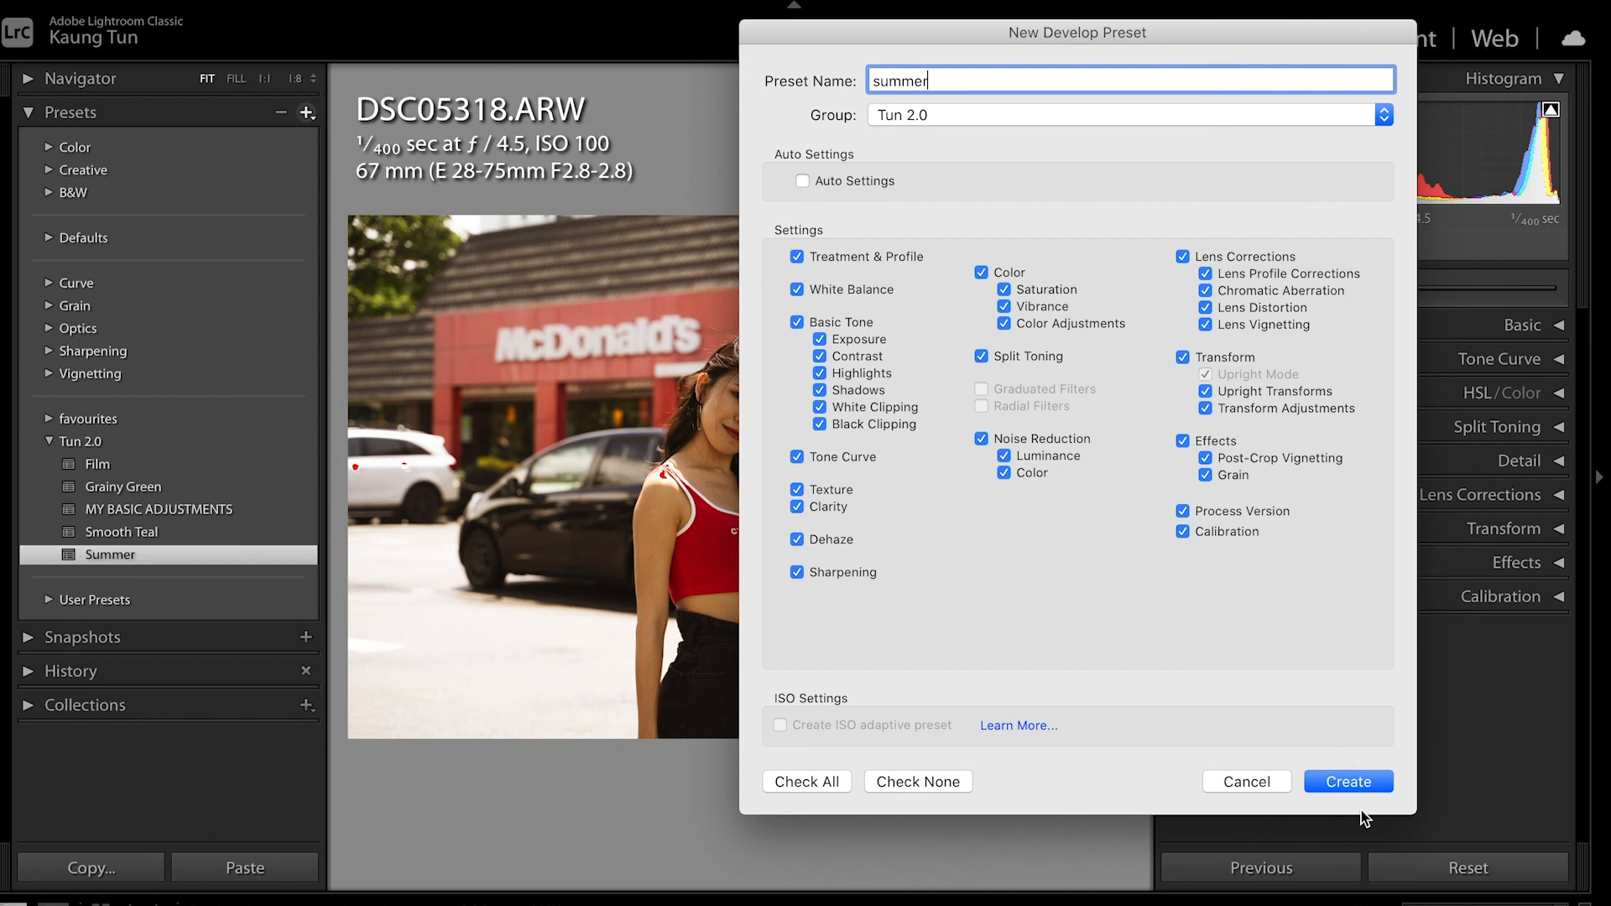
{"action": "left_click", "coordinate": [1339, 784]}
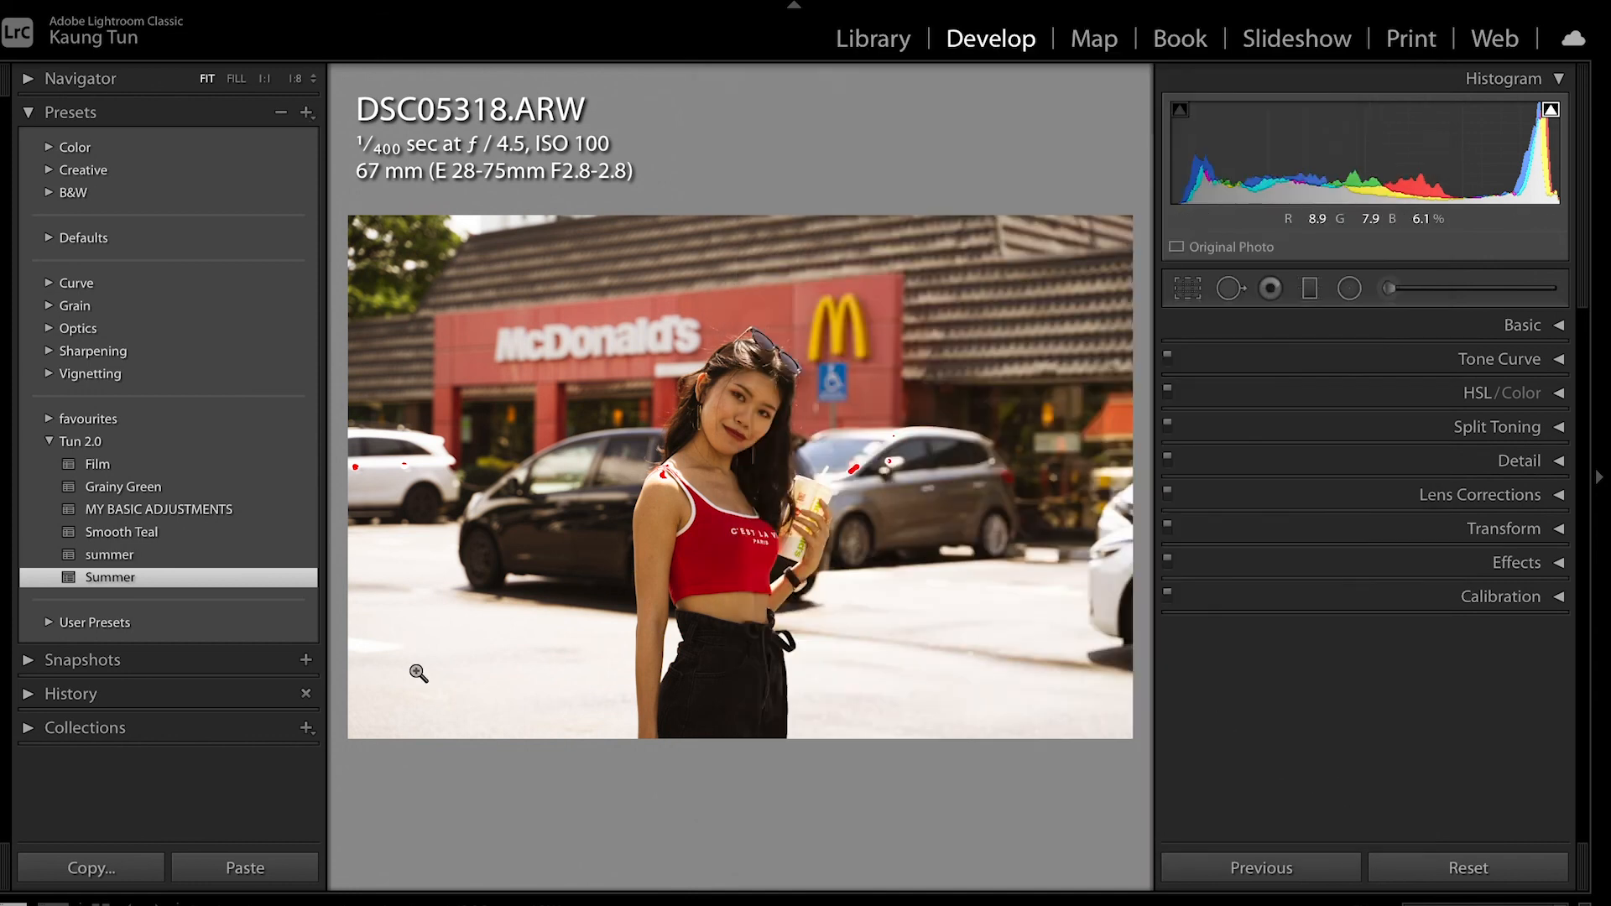
{"action": "left_click", "coordinate": [165, 558]}
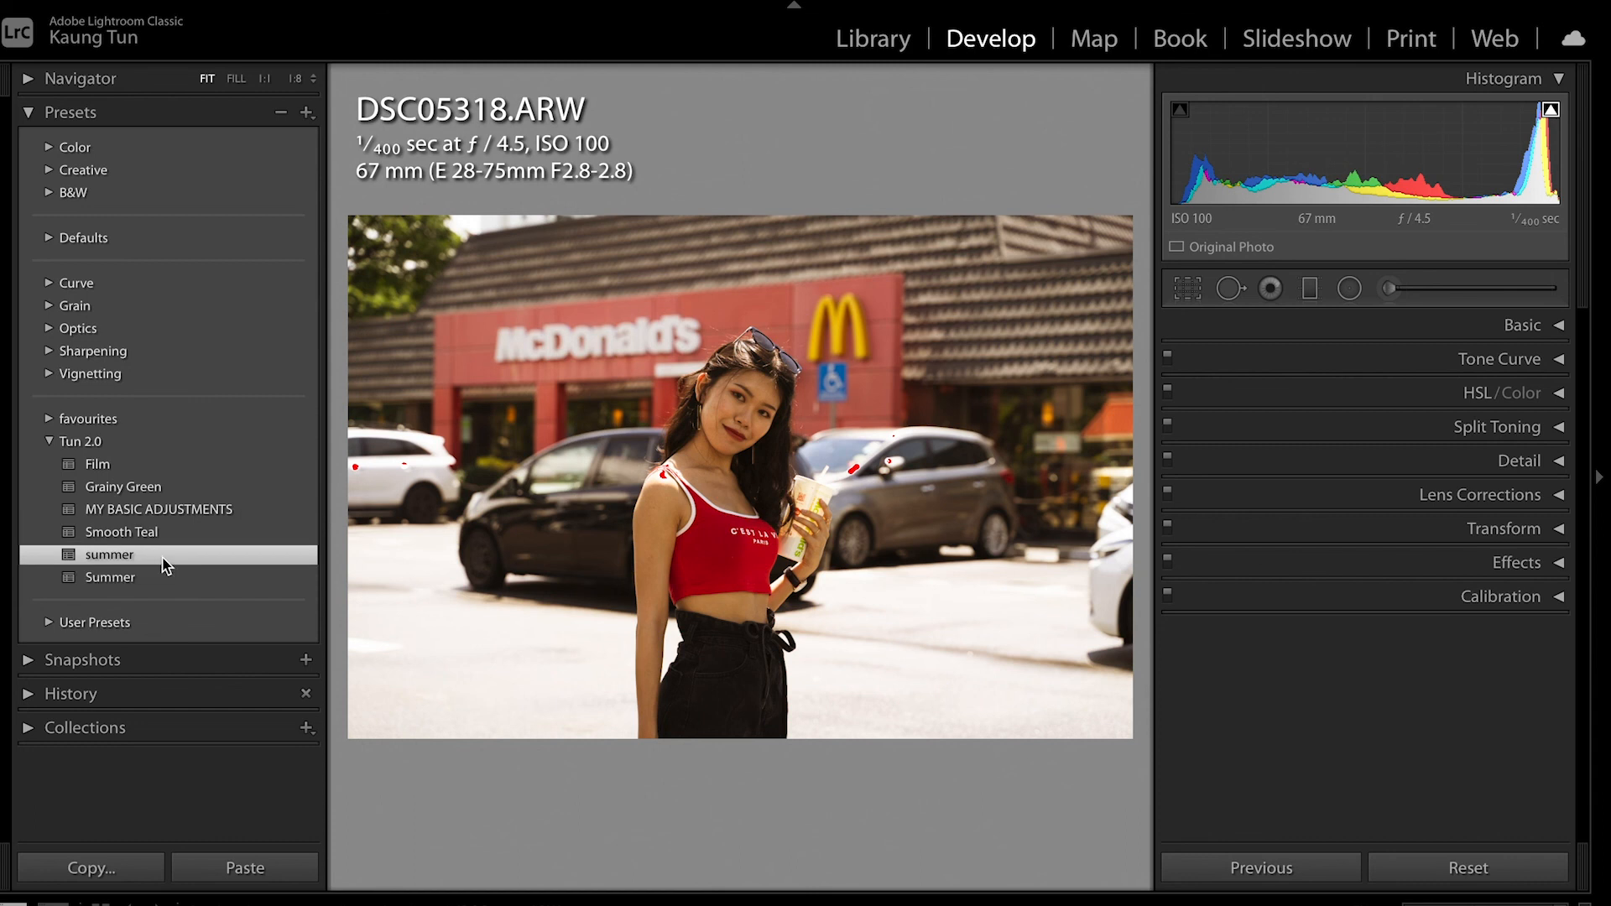